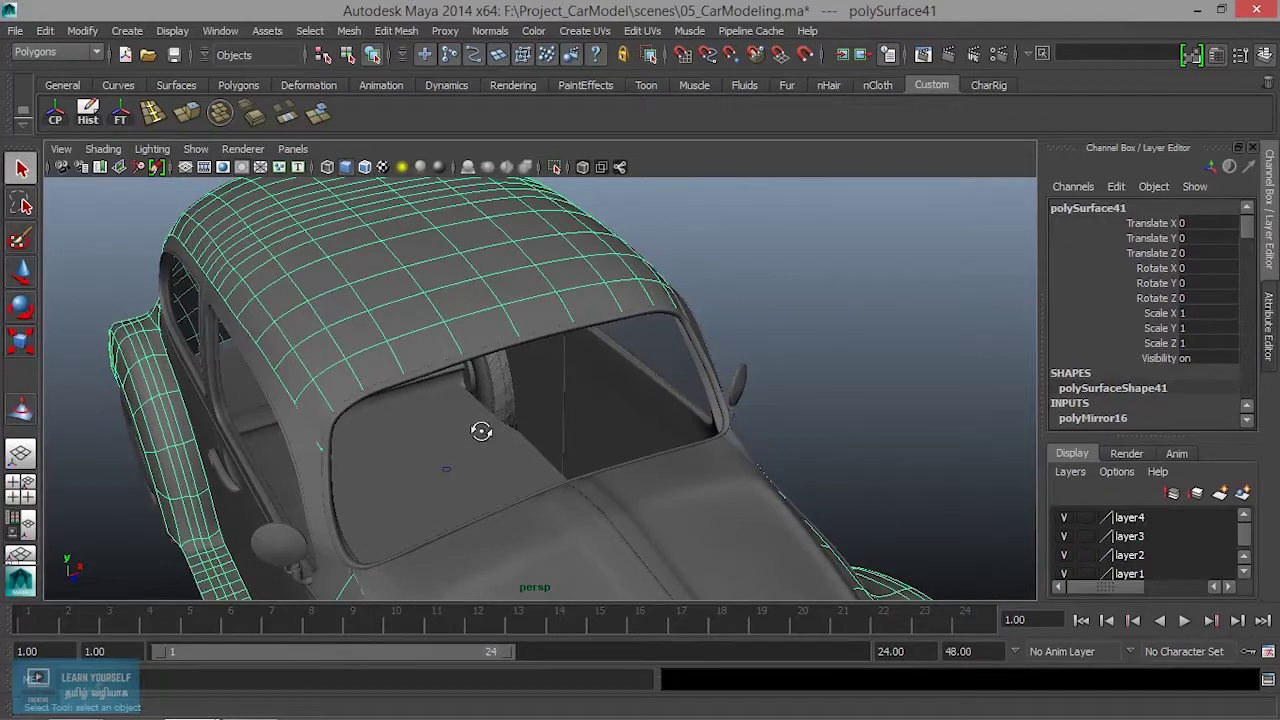
Select the windshield frame mesh polySurface5, isolate it in the viewport and orbit close to it
{"action": "right_click_drag", "start_coordinate": [471, 441], "coordinate": [706, 431], "text": "alt"}
{"action": "left_click", "coordinate": [786, 388]}
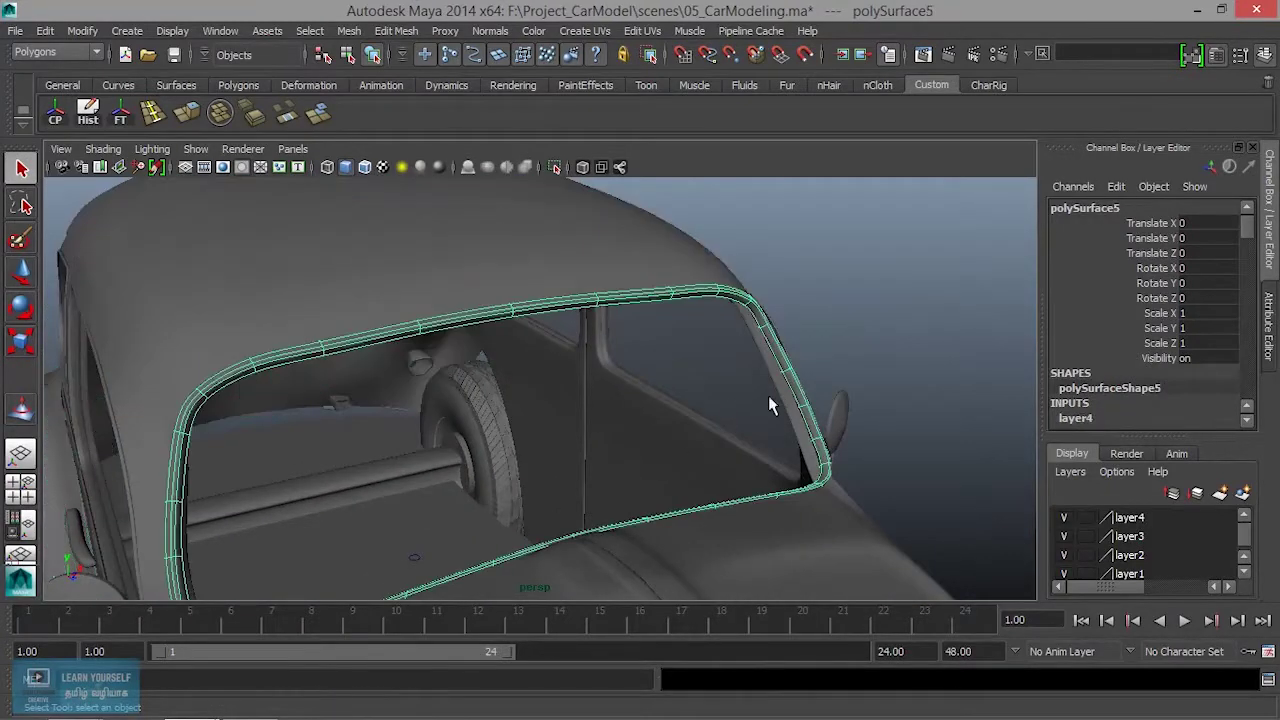
{"action": "right_click_drag", "start_coordinate": [683, 380], "coordinate": [525, 215], "text": "alt"}
{"action": "left_click", "coordinate": [556, 167]}
{"action": "mouse_move", "coordinate": [523, 237]}
{"action": "left_mouse_down", "text": "alt"}
{"action": "mouse_move", "coordinate": [550, 312]}
{"action": "mouse_move", "coordinate": [397, 291]}
{"action": "mouse_move", "coordinate": [400, 320]}
{"action": "mouse_move", "coordinate": [446, 369]}
{"action": "mouse_move", "coordinate": [465, 345]}
{"action": "left_mouse_up", "text": "alt"}
Select the window frame's top-band faces and extract them with Edit Mesh > Extract
{"action": "right_click_drag", "start_coordinate": [460, 295], "coordinate": [471, 297]}
{"action": "left_click", "coordinate": [460, 292]}
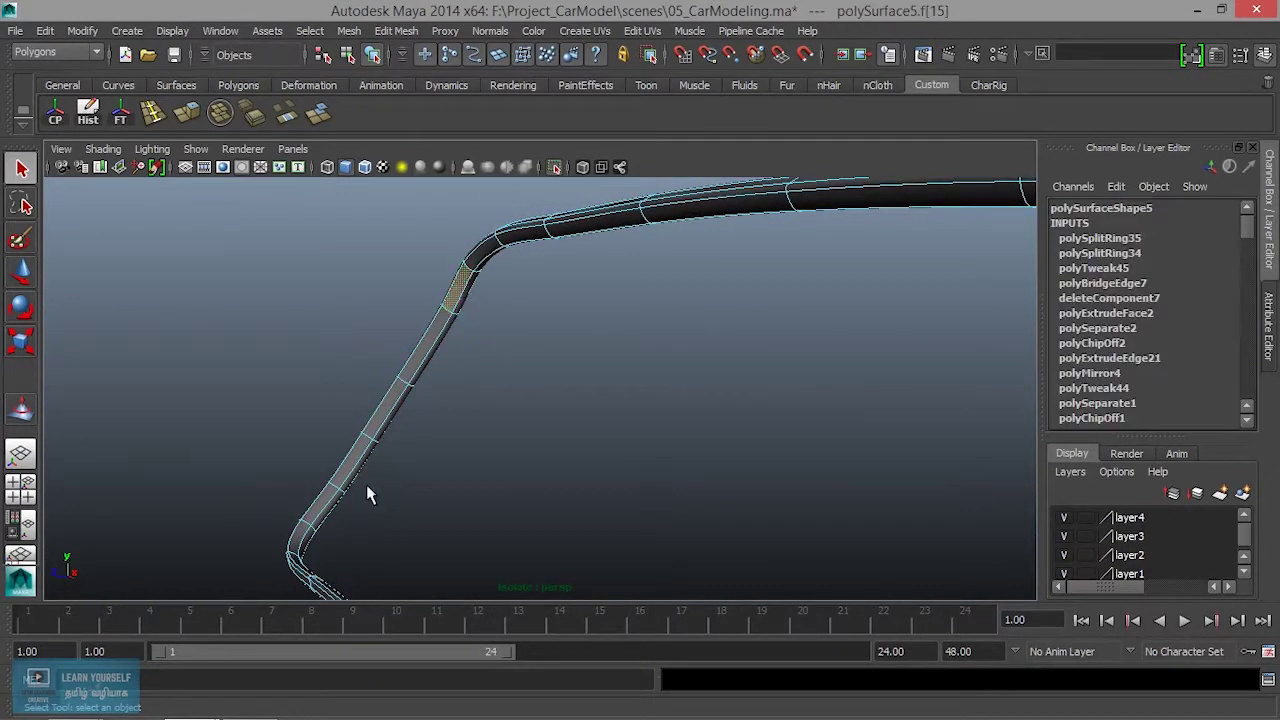
{"action": "left_click", "coordinate": [318, 518]}
{"action": "mouse_move", "coordinate": [329, 514]}
{"action": "left_mouse_down", "text": "alt"}
{"action": "mouse_move", "coordinate": [402, 477]}
{"action": "mouse_move", "coordinate": [569, 494]}
{"action": "mouse_move", "coordinate": [853, 352]}
{"action": "left_mouse_up", "text": "alt"}
{"action": "left_click", "coordinate": [836, 302]}
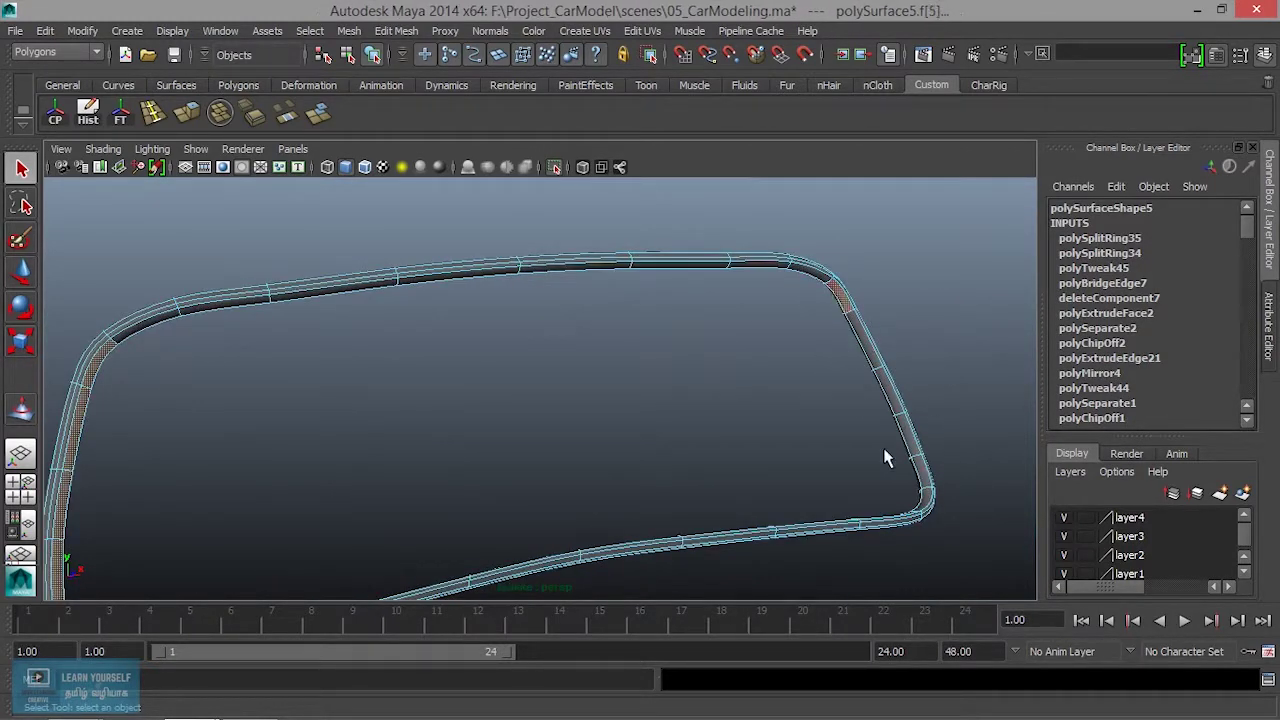
{"action": "left_click", "coordinate": [920, 478]}
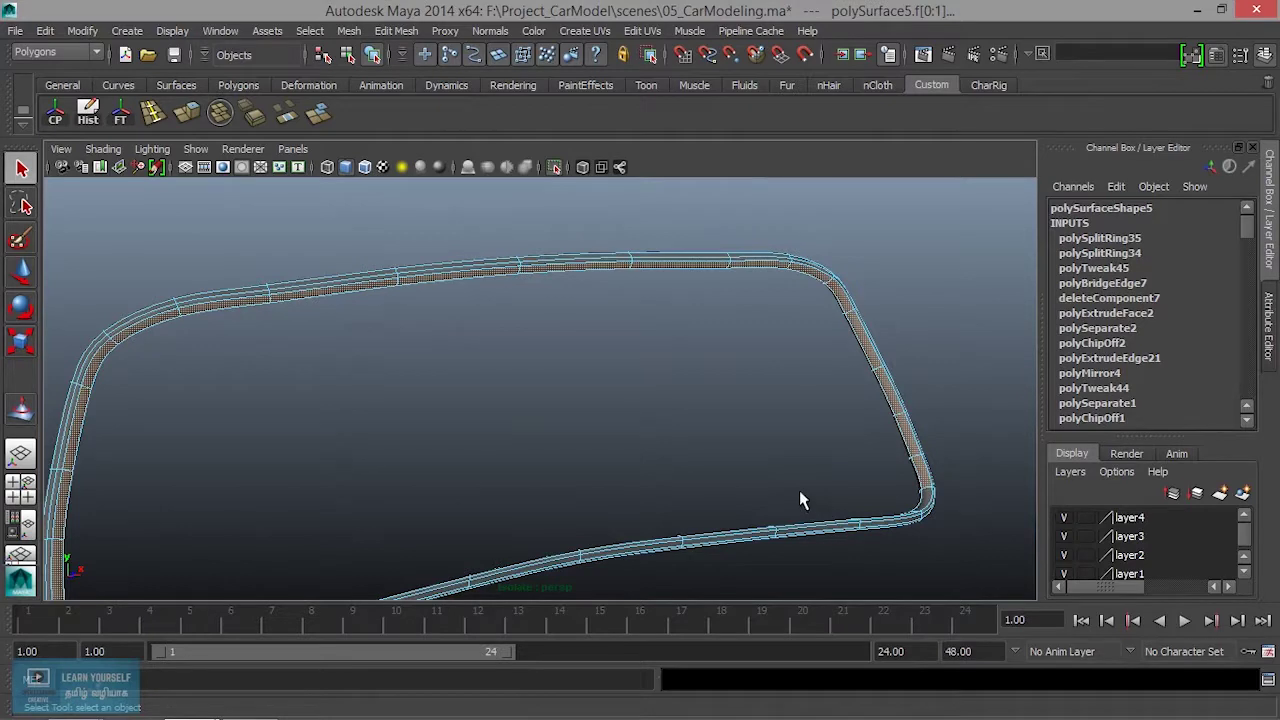
{"action": "key", "text": "ctrl+z"}
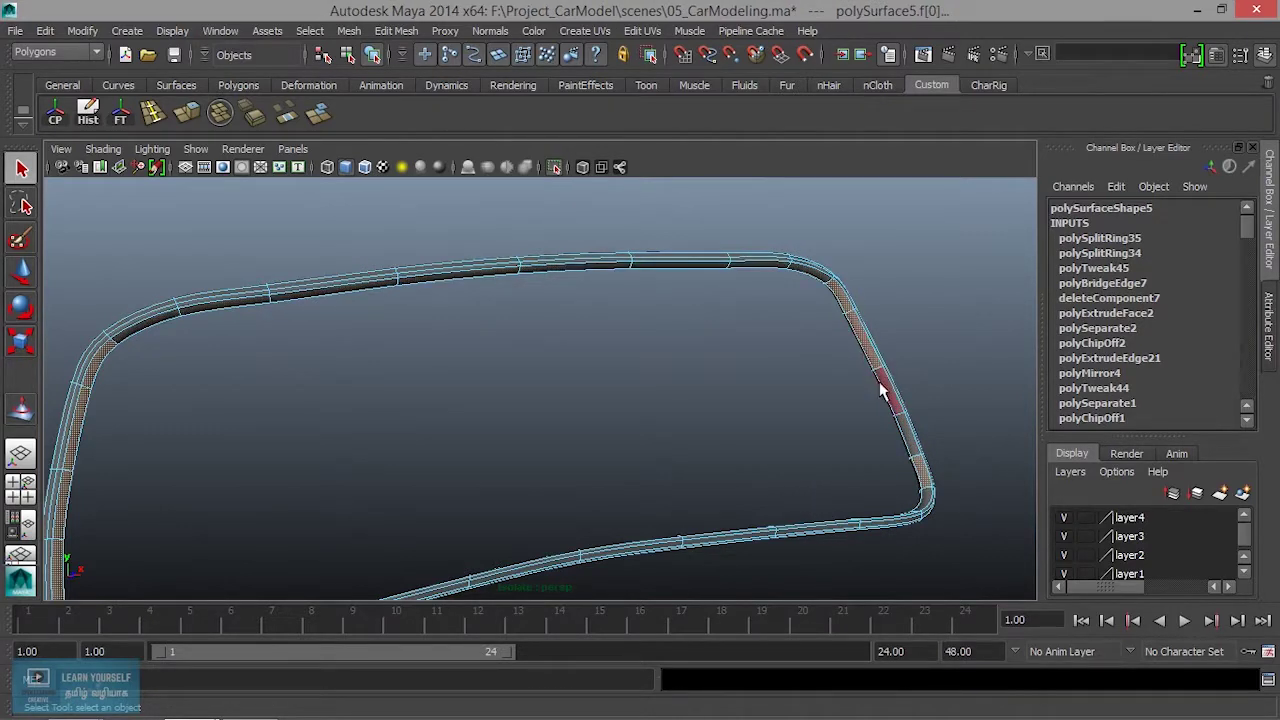
{"action": "left_click", "coordinate": [912, 452], "text": "shift"}
{"action": "left_click_drag", "start_coordinate": [918, 535], "coordinate": [886, 514], "text": "alt"}
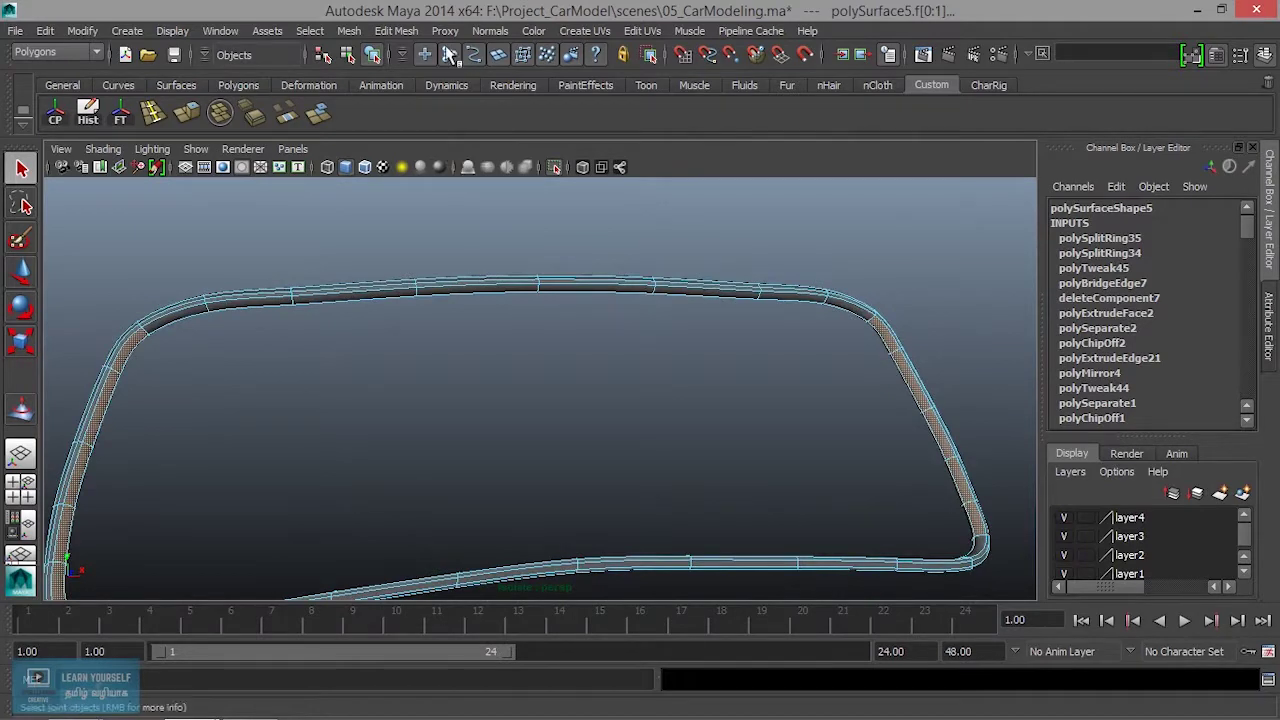
{"action": "left_click", "coordinate": [396, 30]}
{"action": "left_click", "coordinate": [506, 422]}
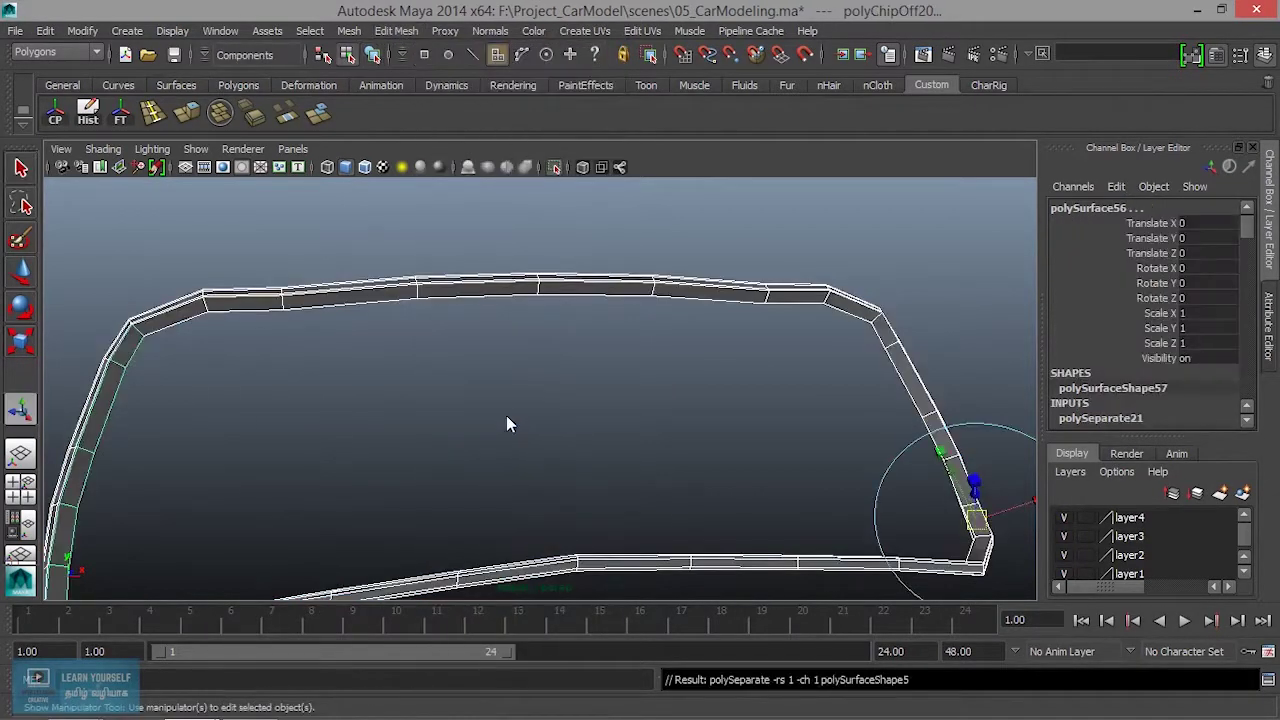
In Object Mode, preview the top band and both side pillars smoothed with the 3 key
{"action": "left_click_drag", "start_coordinate": [526, 449], "coordinate": [608, 402], "text": "alt"}
{"action": "right_click_drag", "start_coordinate": [594, 300], "coordinate": [657, 271]}
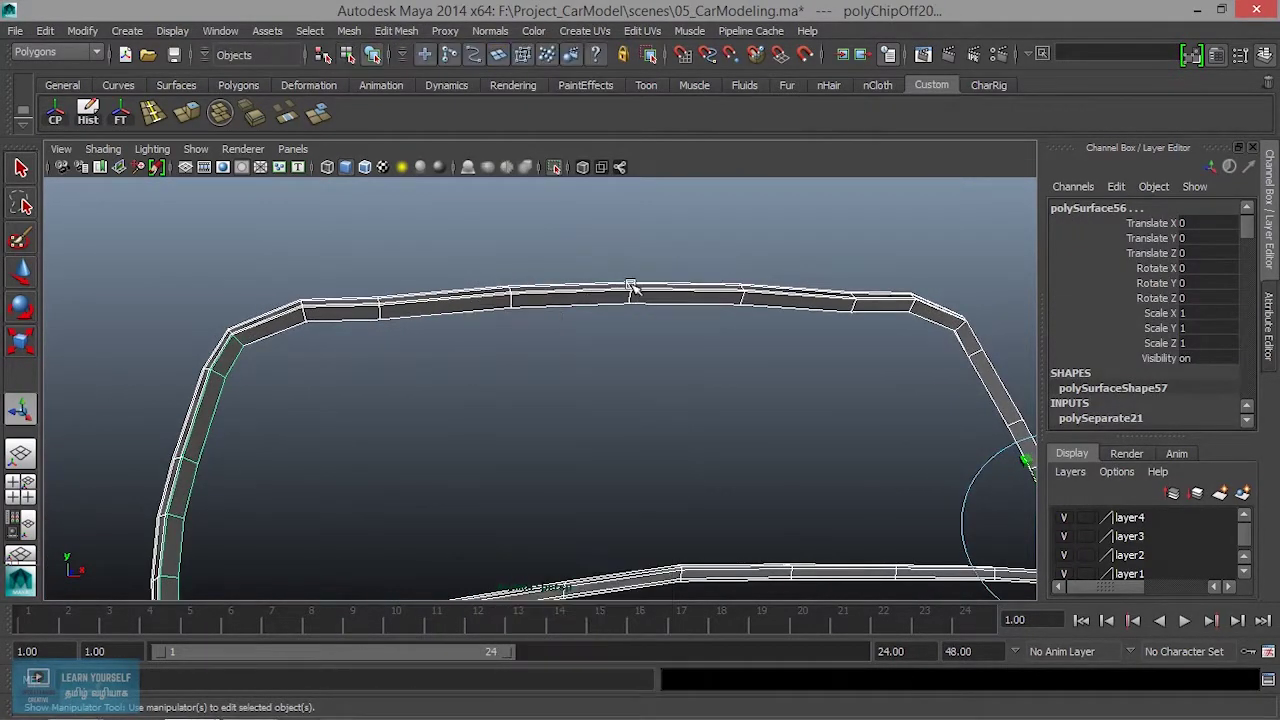
{"action": "left_click", "coordinate": [630, 286]}
{"action": "key", "text": "3"}
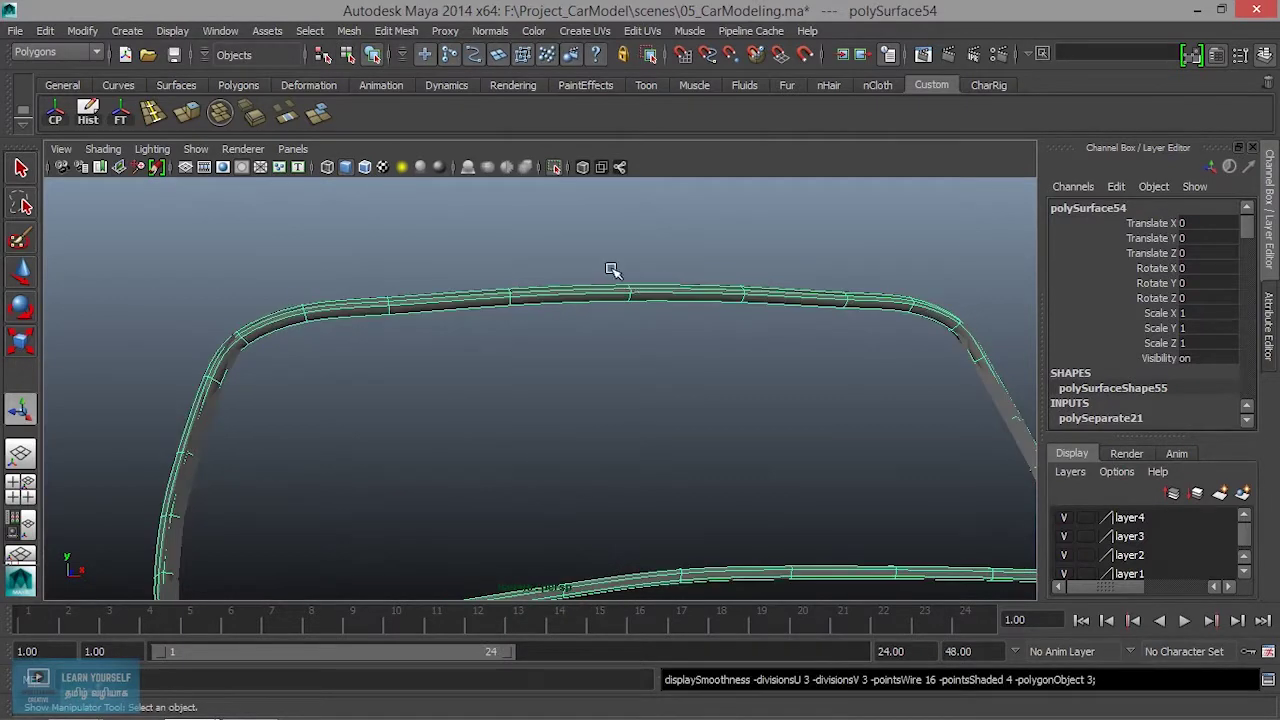
{"action": "left_click", "coordinate": [196, 456]}
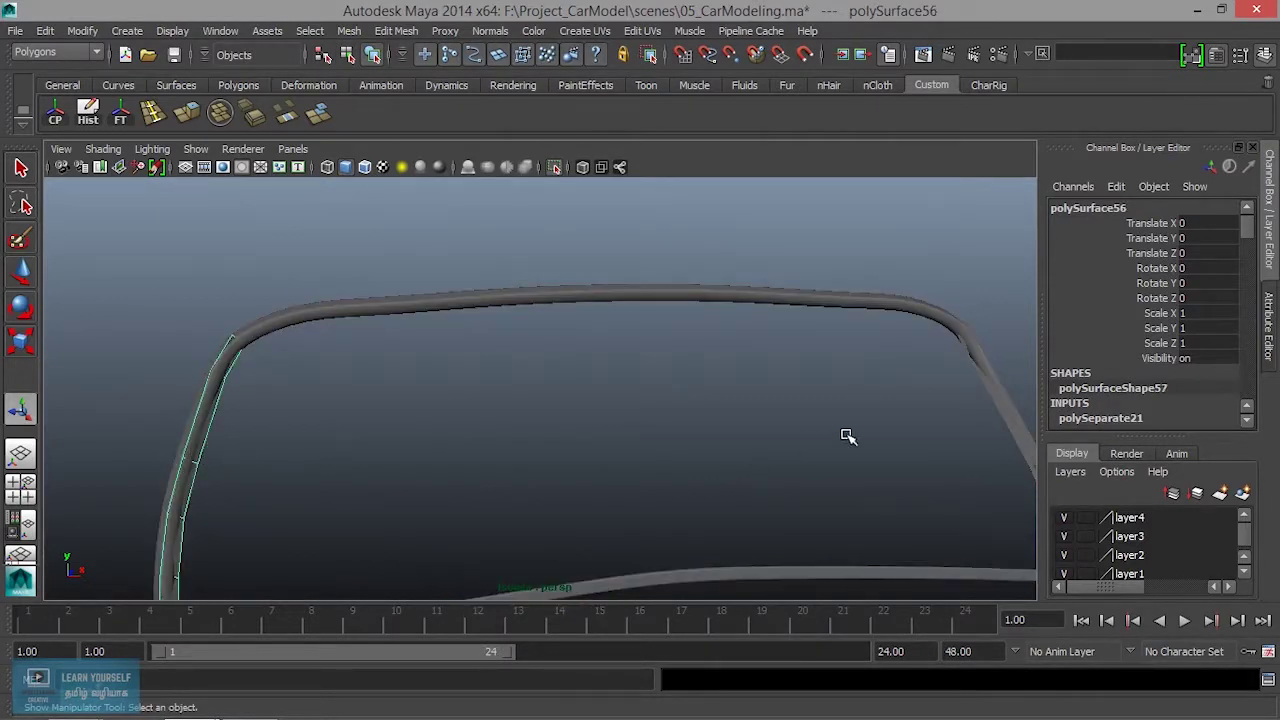
{"action": "left_click", "coordinate": [997, 412]}
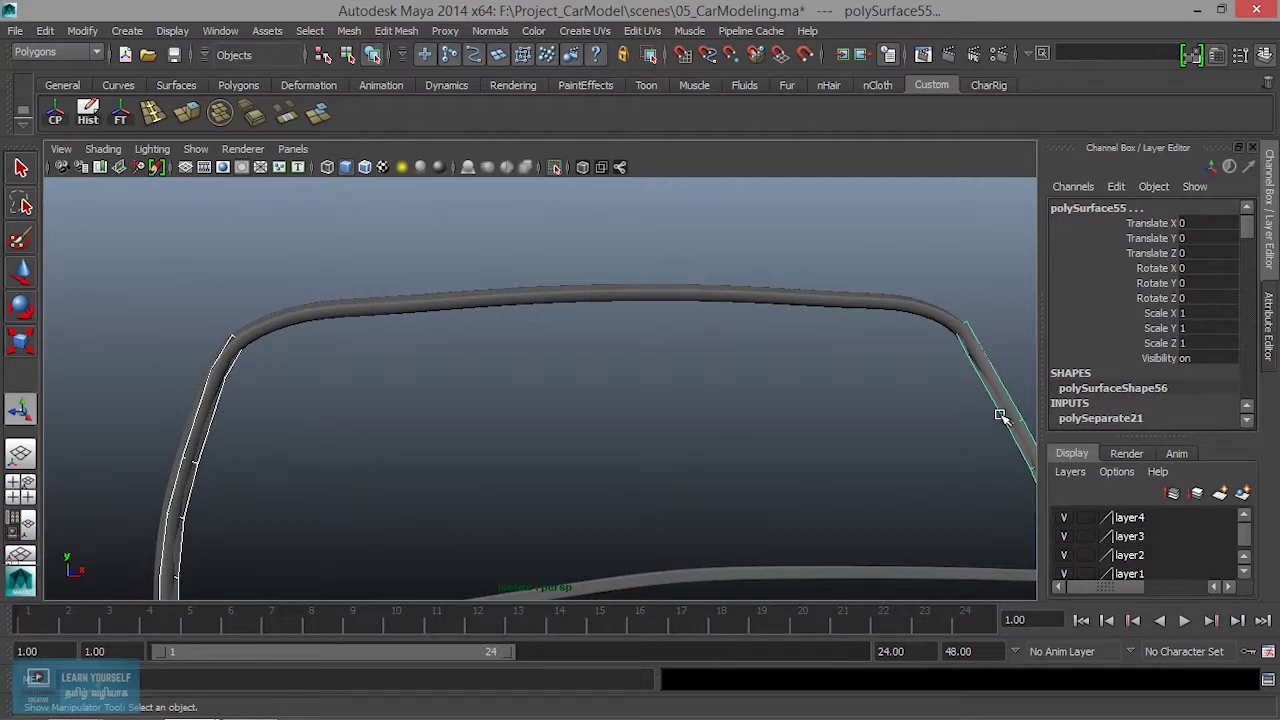
{"action": "key", "text": "3"}
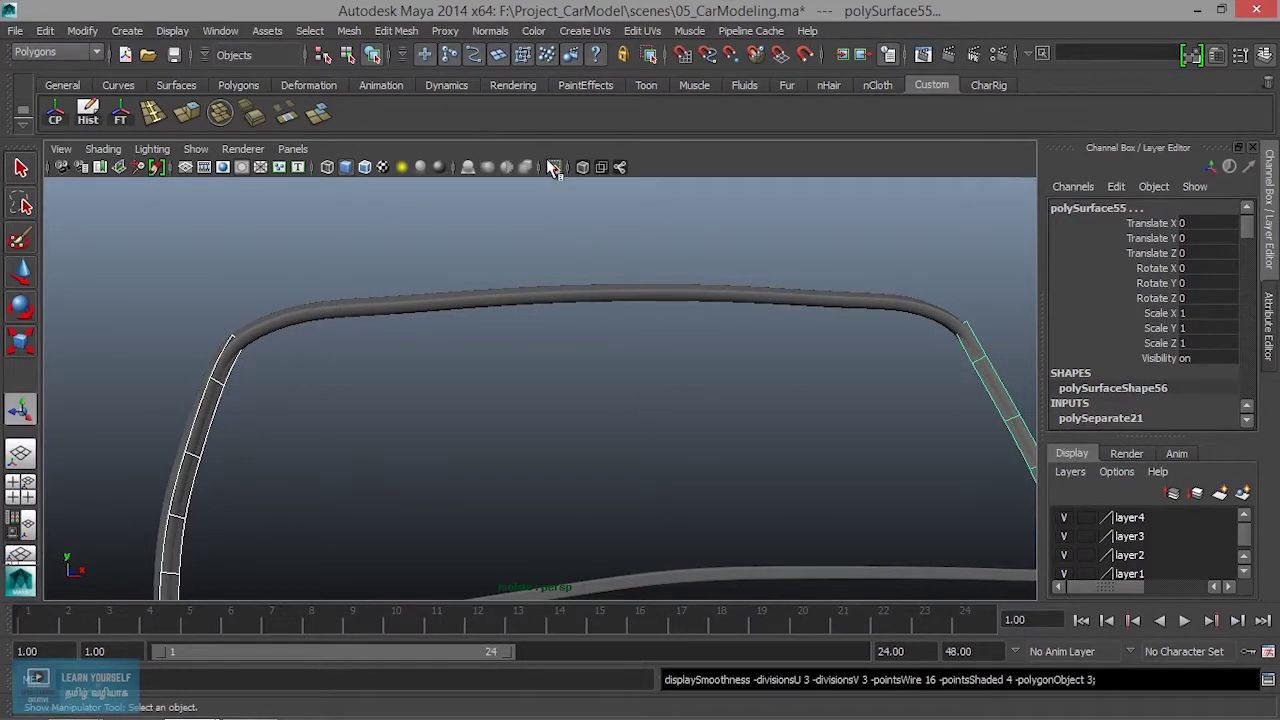
Isolate only the two side pillars, hiding the top band, and inspect a pillar's top edge
{"action": "left_click", "coordinate": [553, 167]}
{"action": "left_click", "coordinate": [553, 167]}
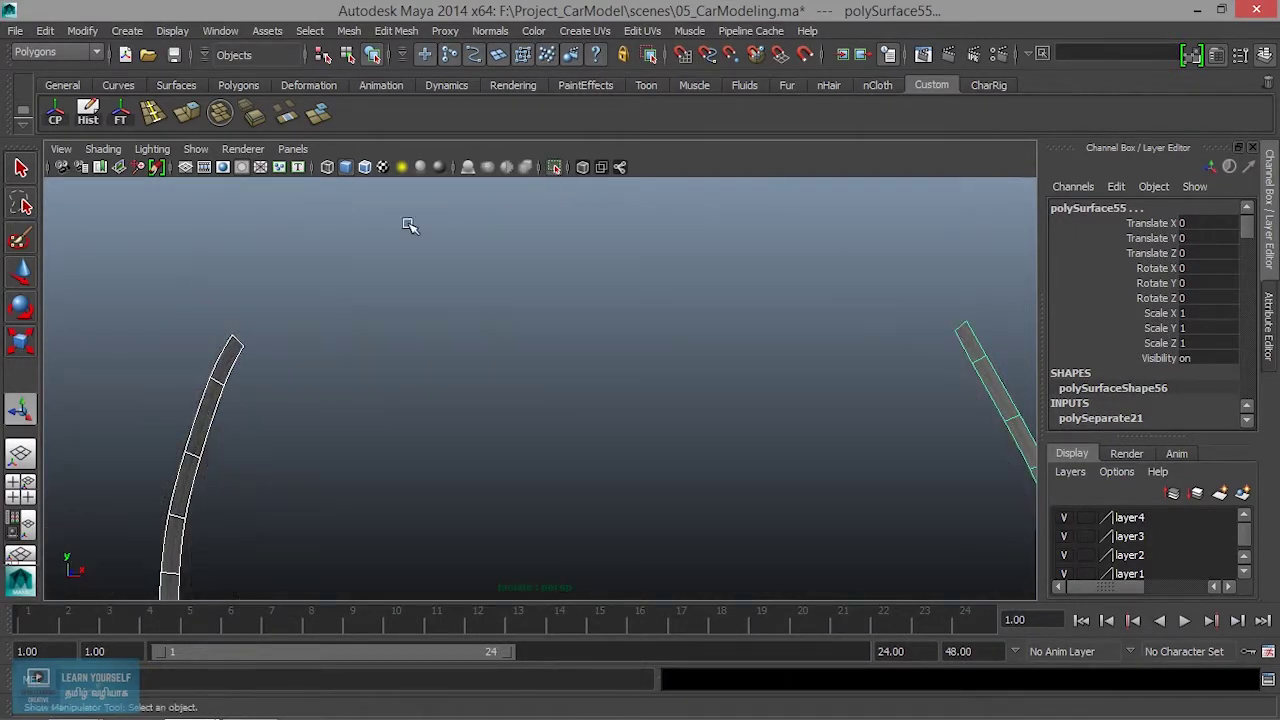
{"action": "mouse_move", "coordinate": [620, 468]}
{"action": "left_mouse_down", "text": "alt"}
{"action": "mouse_move", "coordinate": [306, 454]}
{"action": "mouse_move", "coordinate": [480, 497]}
{"action": "mouse_move", "coordinate": [565, 490]}
{"action": "mouse_move", "coordinate": [517, 417]}
{"action": "mouse_move", "coordinate": [370, 390]}
{"action": "left_mouse_up", "text": "alt"}
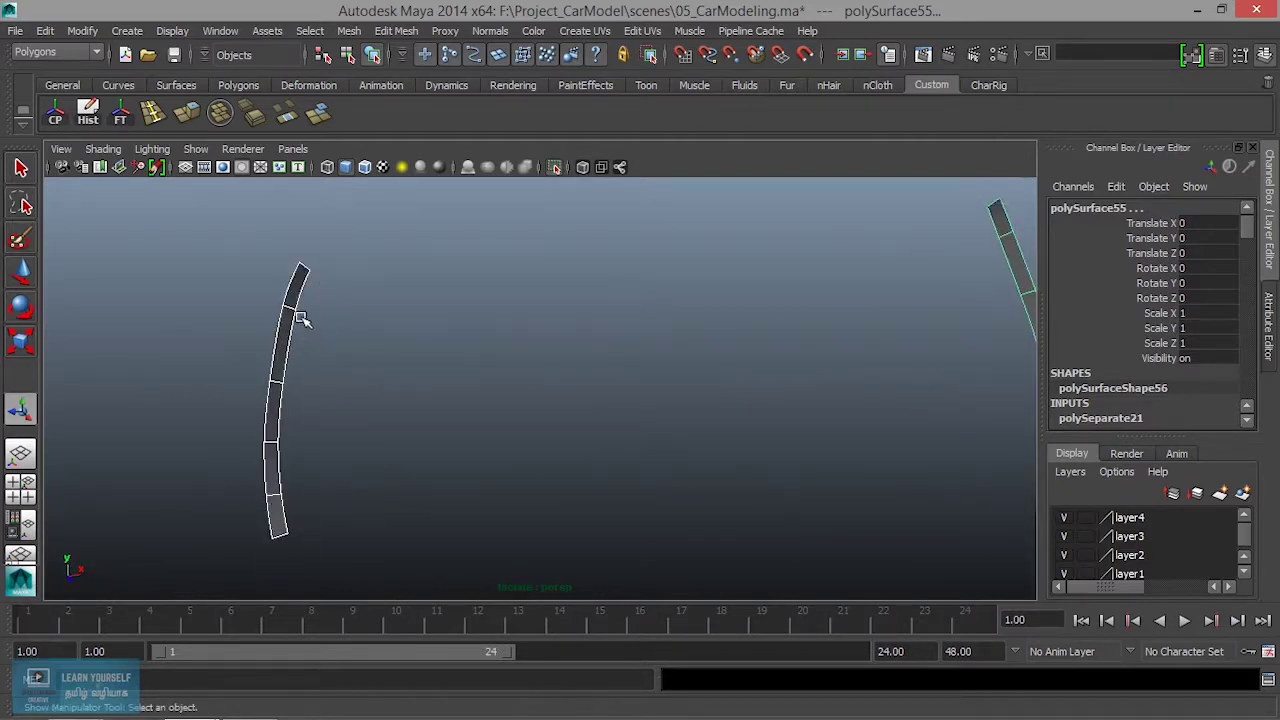
{"action": "right_click_drag", "start_coordinate": [300, 318], "coordinate": [297, 264]}
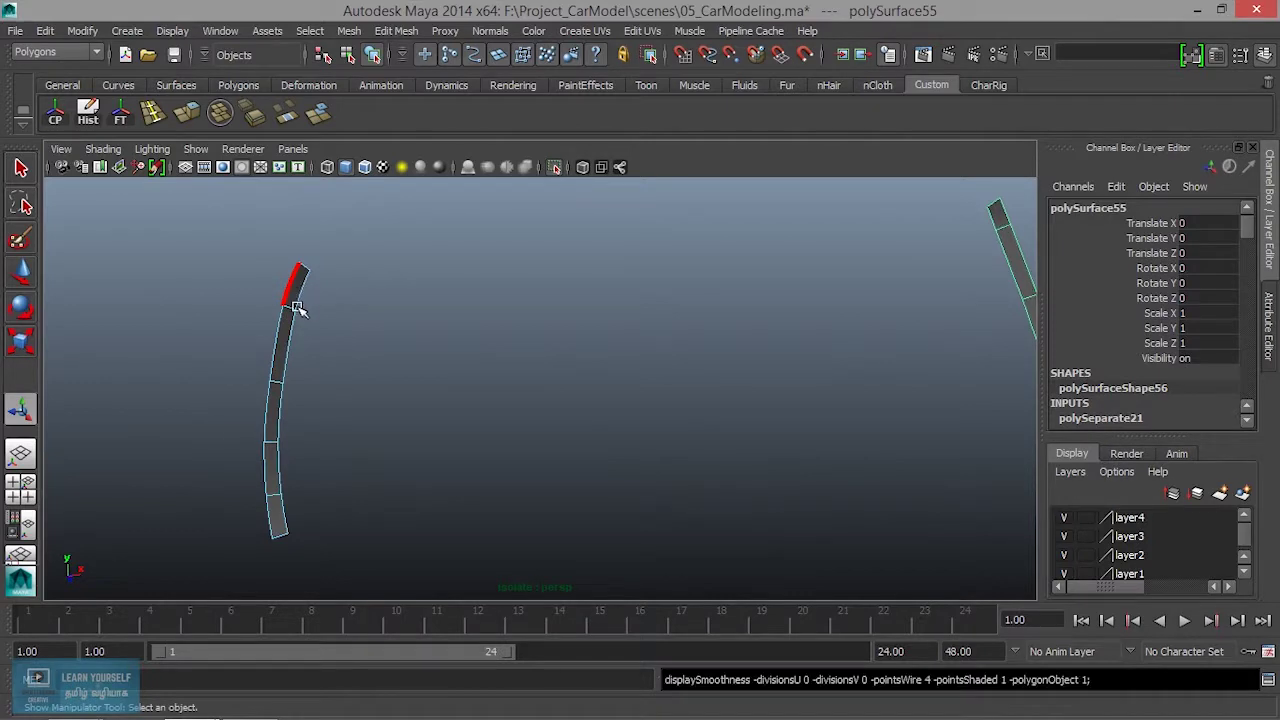
{"action": "left_click", "coordinate": [301, 292]}
{"action": "right_click_drag", "start_coordinate": [296, 298], "coordinate": [265, 271]}
Reselect both pillars, then put the left pillar into vertex editing mode
{"action": "mouse_move", "coordinate": [265, 271]}
{"action": "left_mouse_down"}
{"action": "mouse_move", "coordinate": [494, 474]}
{"action": "mouse_move", "coordinate": [631, 443]}
{"action": "left_mouse_up"}
{"action": "left_click", "coordinate": [885, 335]}
{"action": "left_click_drag", "start_coordinate": [816, 386], "coordinate": [669, 429], "text": "alt"}
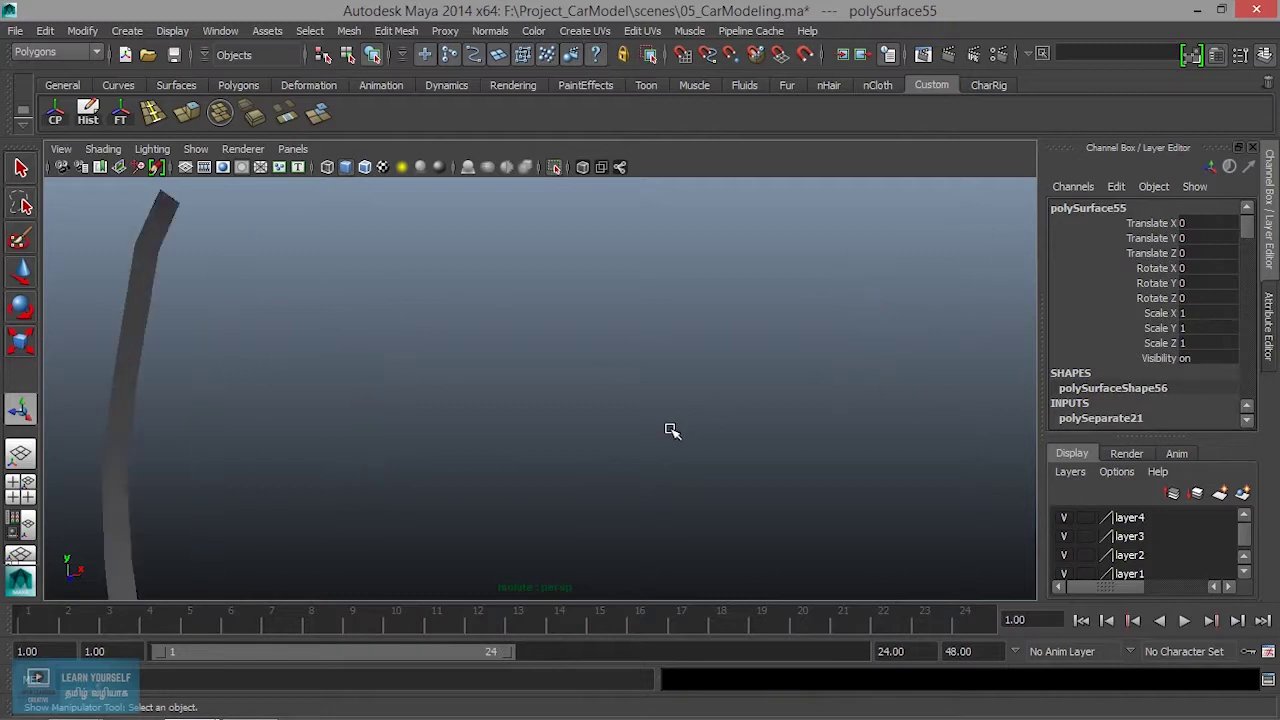
{"action": "left_click_drag", "start_coordinate": [571, 449], "coordinate": [333, 311], "text": "alt"}
{"action": "left_click", "coordinate": [226, 272]}
{"action": "mouse_move", "coordinate": [226, 272]}
{"action": "left_mouse_down", "text": "alt"}
{"action": "mouse_move", "coordinate": [303, 437]}
{"action": "mouse_move", "coordinate": [306, 366]}
{"action": "left_mouse_up", "text": "alt"}
{"action": "right_click_drag", "start_coordinate": [296, 308], "coordinate": [243, 306]}
{"action": "left_click", "coordinate": [243, 306]}
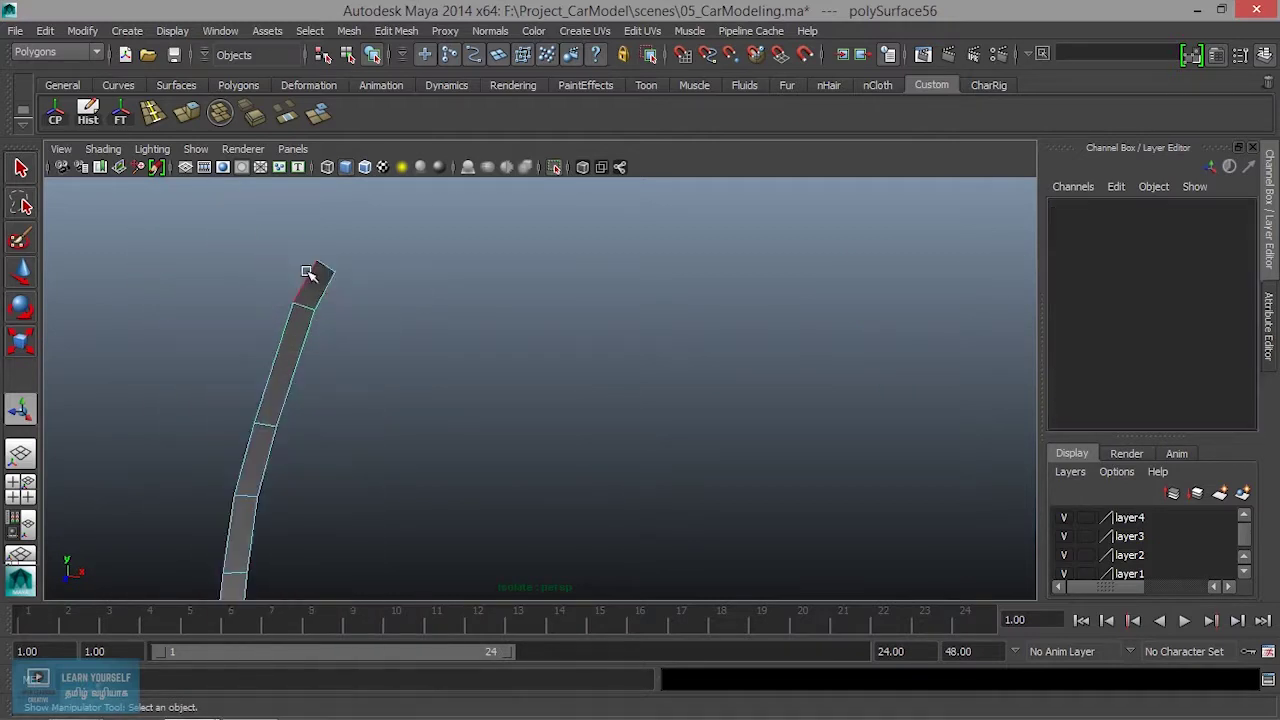
Examine the left pillar's top edge from several angles, bringing both pillars into view
{"action": "left_click", "coordinate": [324, 290]}
{"action": "mouse_move", "coordinate": [306, 357]}
{"action": "left_mouse_down", "text": "alt"}
{"action": "mouse_move", "coordinate": [449, 417]}
{"action": "mouse_move", "coordinate": [763, 431]}
{"action": "mouse_move", "coordinate": [528, 268]}
{"action": "left_mouse_up", "text": "alt"}
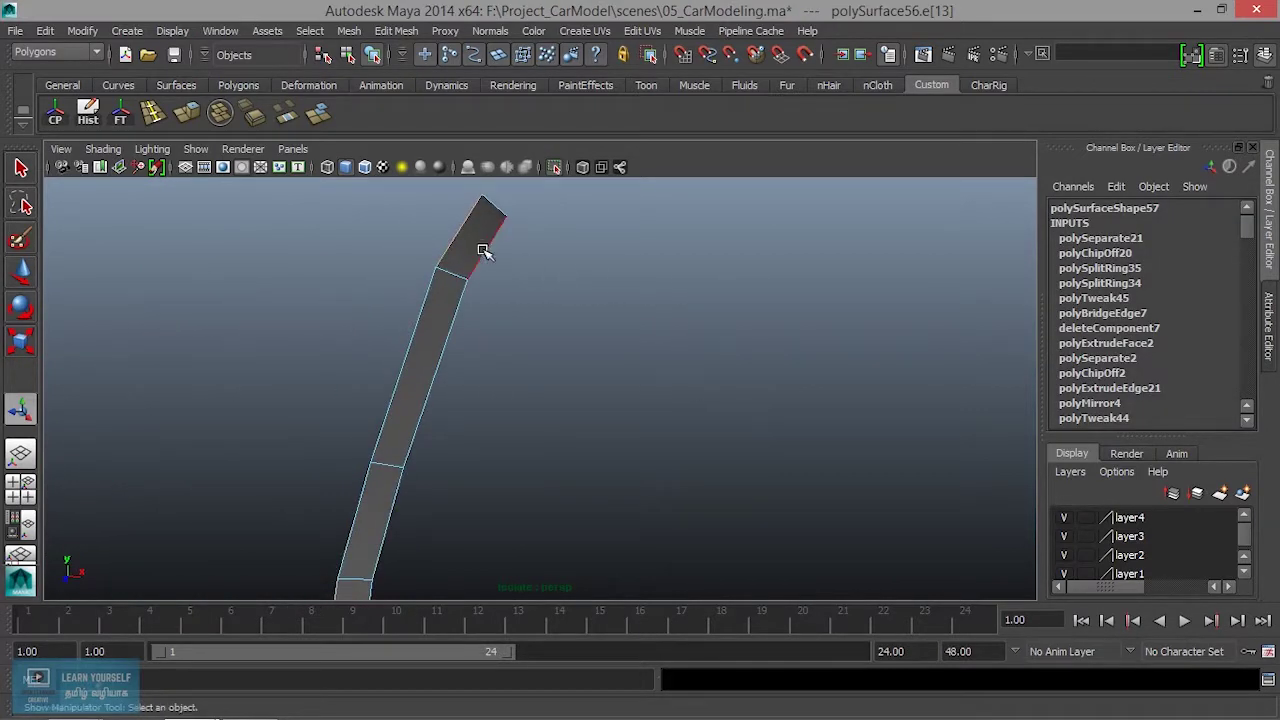
{"action": "mouse_move", "coordinate": [486, 419]}
{"action": "left_mouse_down", "text": "alt"}
{"action": "mouse_move", "coordinate": [500, 397]}
{"action": "mouse_move", "coordinate": [394, 446]}
{"action": "mouse_move", "coordinate": [424, 346]}
{"action": "left_mouse_up", "text": "alt"}
{"action": "mouse_move", "coordinate": [385, 447]}
{"action": "left_mouse_down", "text": "alt"}
{"action": "mouse_move", "coordinate": [411, 537]}
{"action": "mouse_move", "coordinate": [777, 429]}
{"action": "mouse_move", "coordinate": [604, 400]}
{"action": "left_mouse_up", "text": "alt"}
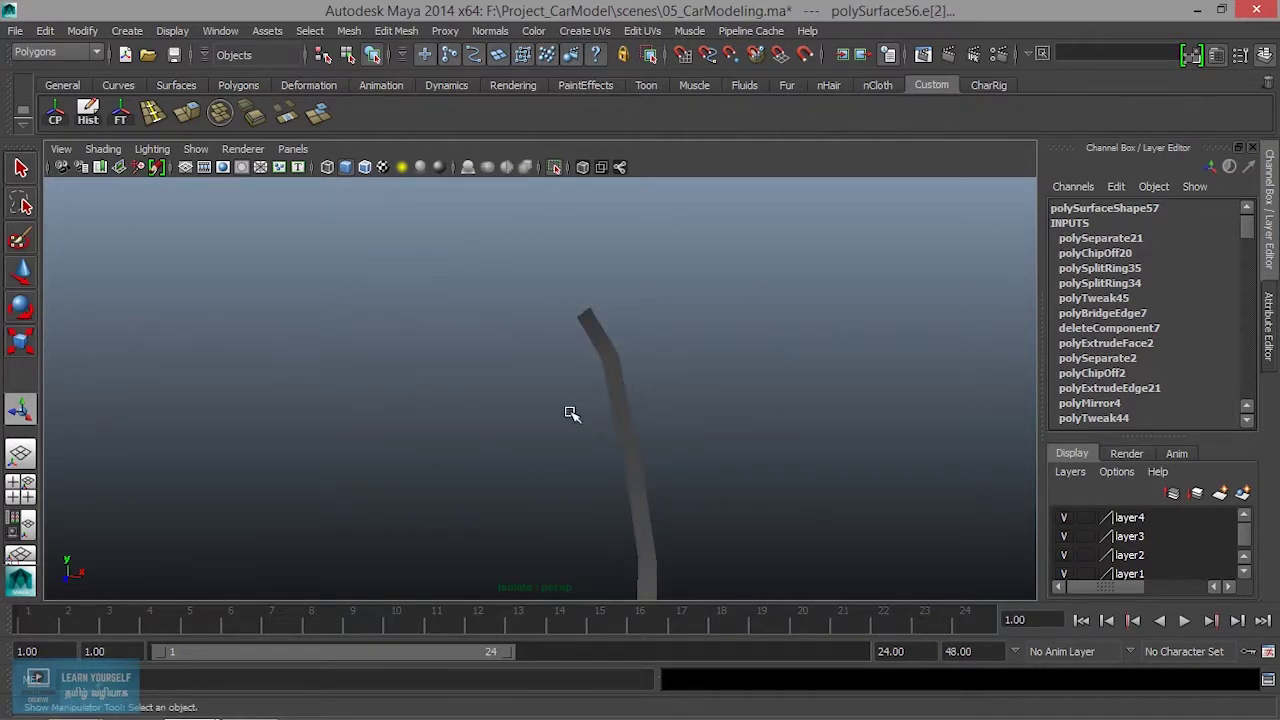
{"action": "mouse_move", "coordinate": [580, 423]}
{"action": "middle_mouse_down", "text": "alt"}
{"action": "mouse_move", "coordinate": [806, 406]}
{"action": "mouse_move", "coordinate": [802, 492]}
{"action": "middle_mouse_up", "text": "alt"}
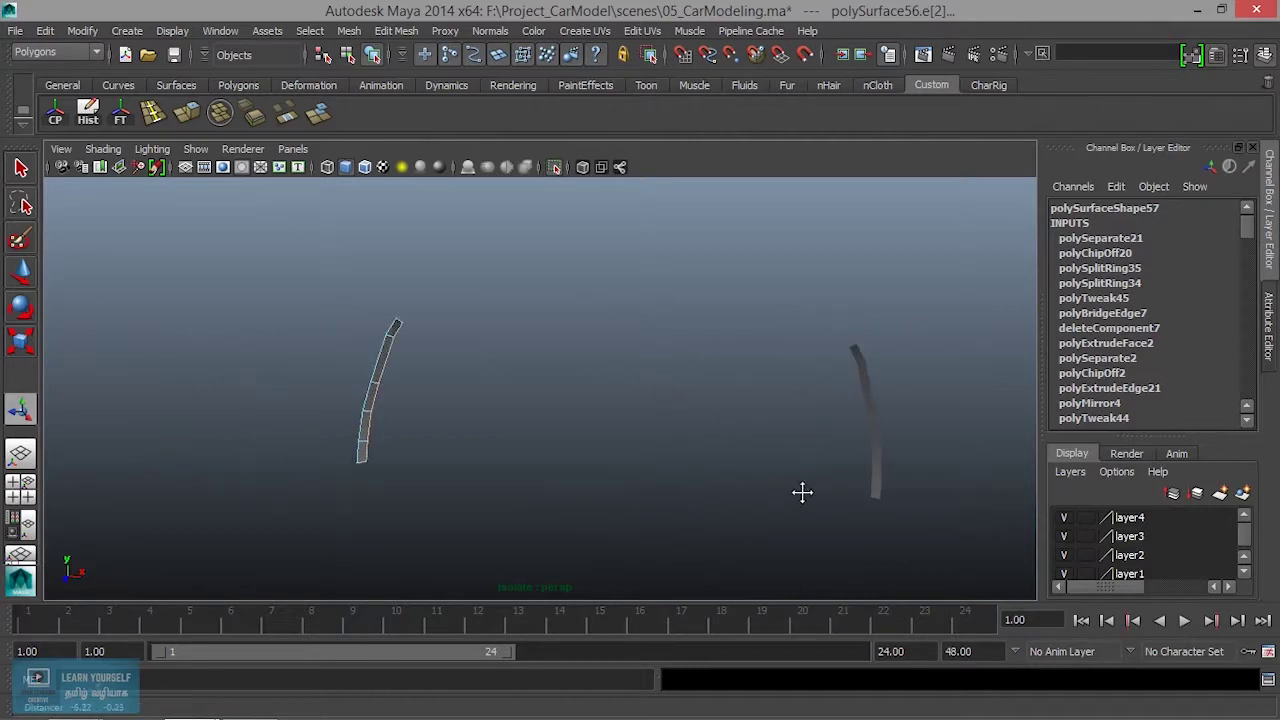
{"action": "right_click_drag", "start_coordinate": [403, 423], "coordinate": [614, 451], "text": "alt"}
{"action": "mouse_move", "coordinate": [614, 451]}
{"action": "left_mouse_down", "text": "alt"}
{"action": "mouse_move", "coordinate": [551, 454]}
{"action": "mouse_move", "coordinate": [648, 457]}
{"action": "left_mouse_up", "text": "alt"}
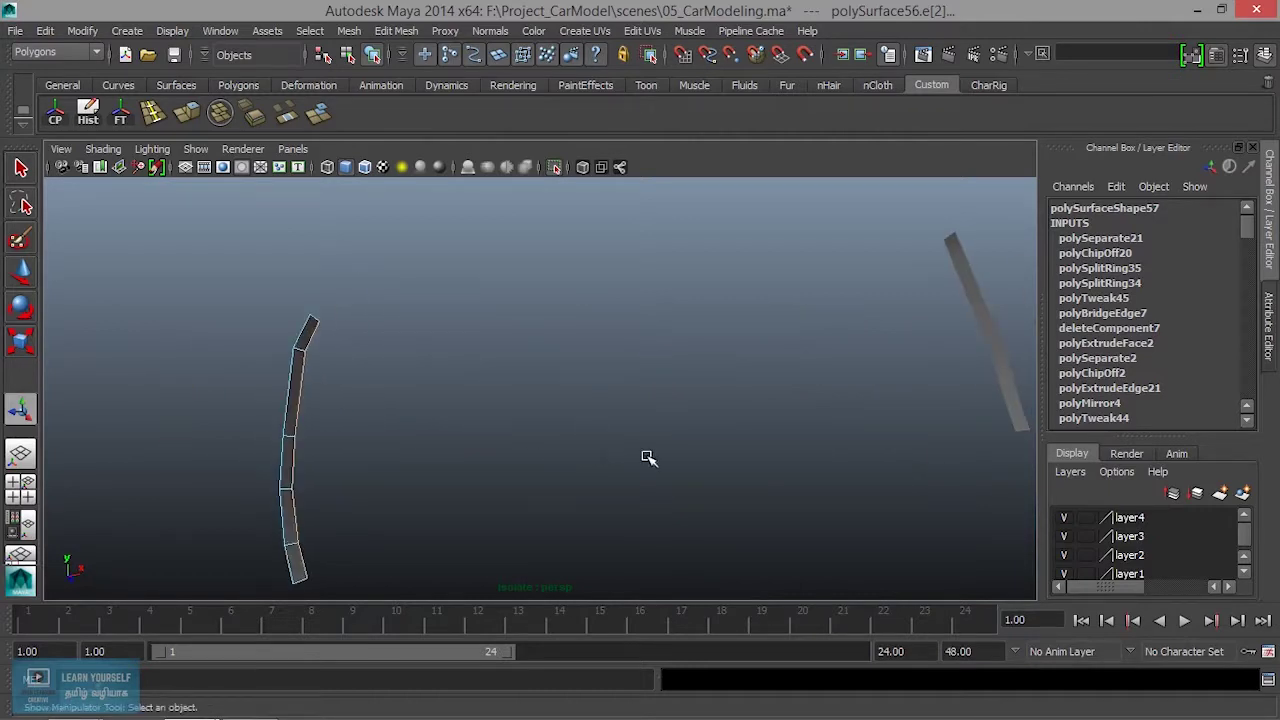
{"action": "middle_click_drag", "start_coordinate": [648, 457], "coordinate": [466, 461], "text": "alt"}
Combine both pillars into polySurface57 with Mesh > Combine and isolate the result
{"action": "right_click_drag", "start_coordinate": [127, 388], "coordinate": [221, 297]}
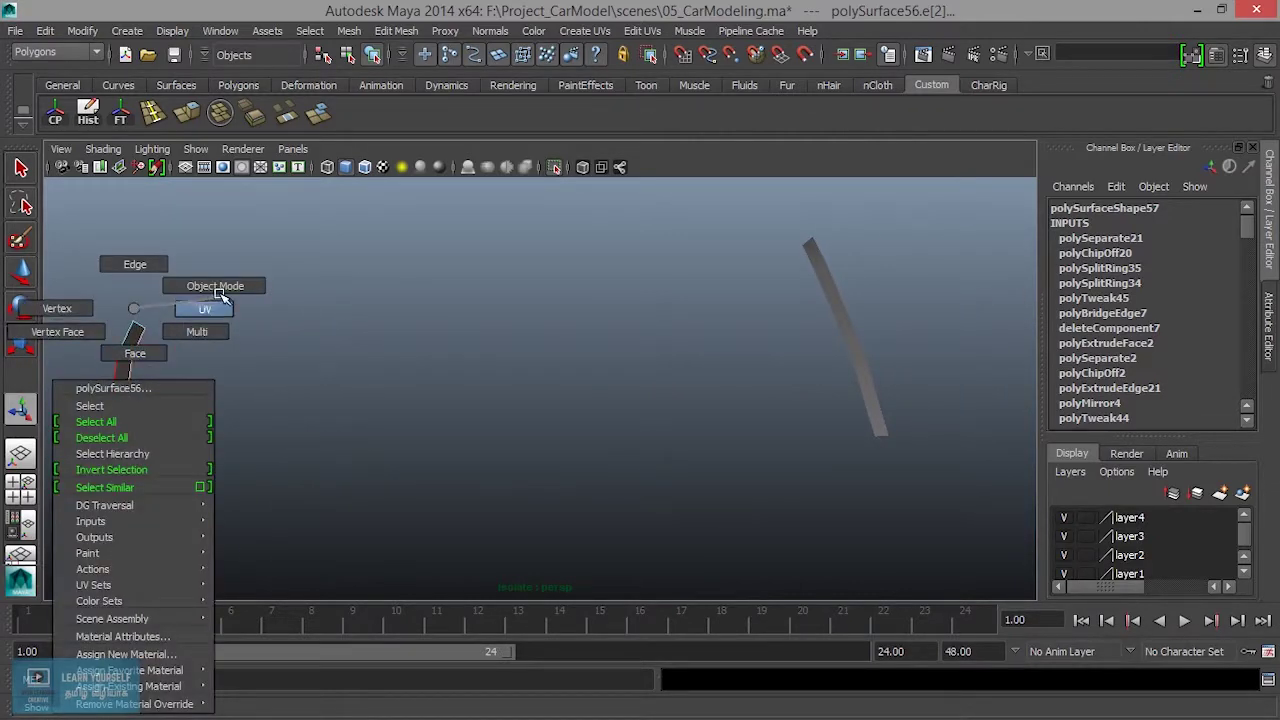
{"action": "left_click", "coordinate": [128, 348]}
{"action": "left_click", "coordinate": [824, 270]}
{"action": "left_click_drag", "start_coordinate": [674, 377], "coordinate": [657, 378], "text": "alt"}
{"action": "left_click", "coordinate": [158, 355], "text": "shift"}
{"action": "left_click", "coordinate": [396, 31]}
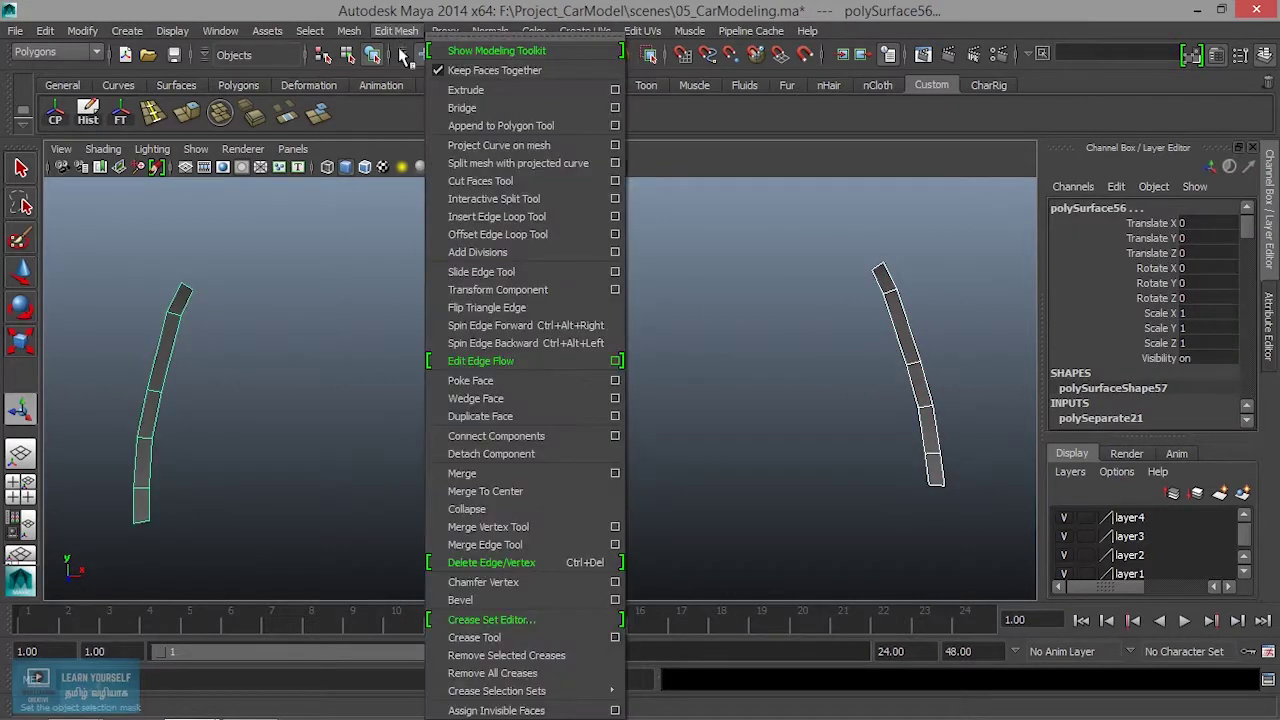
{"action": "left_click", "coordinate": [375, 58]}
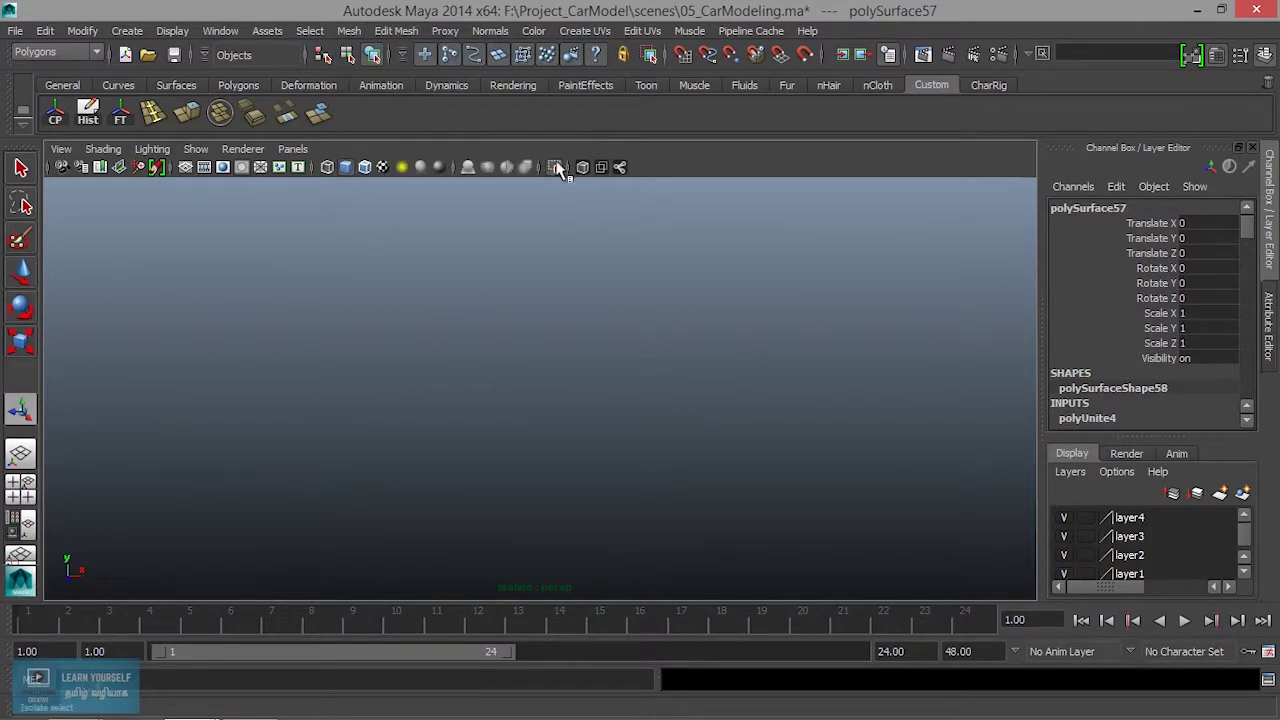
{"action": "left_click", "coordinate": [556, 167]}
{"action": "left_click", "coordinate": [556, 167]}
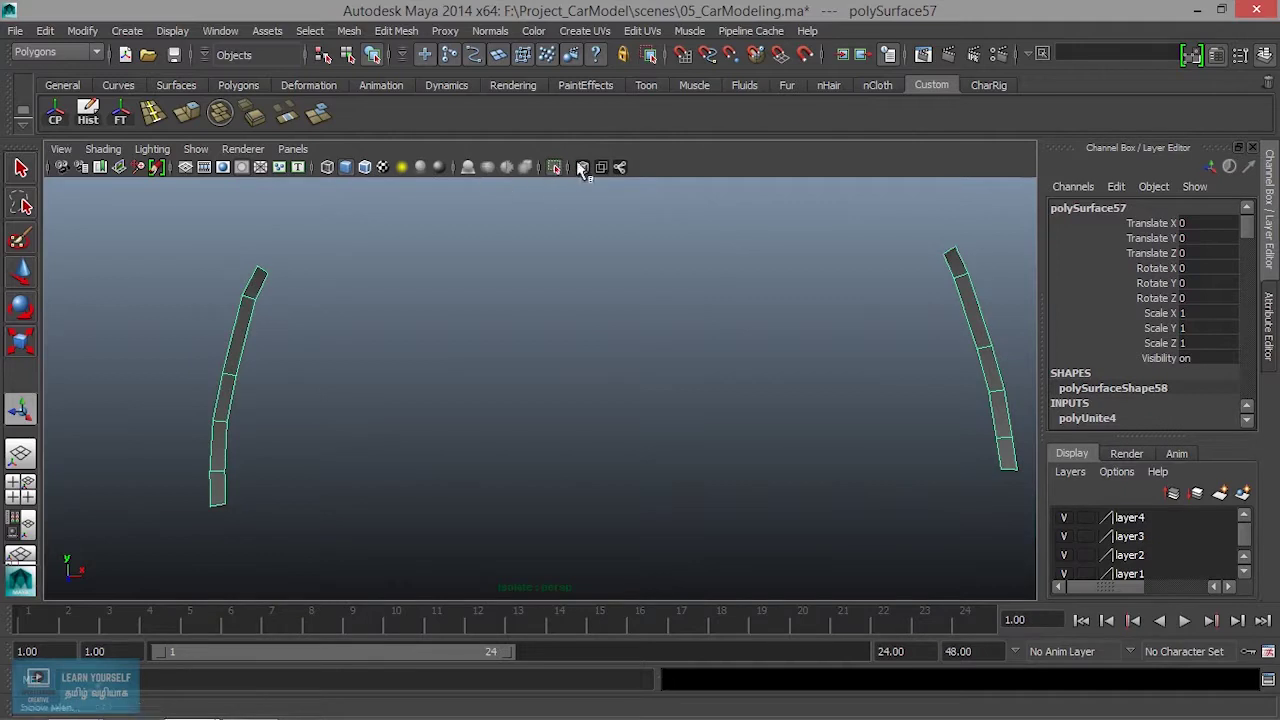
Select the end edges at the first pillar's top and on the curved trim strip
{"action": "middle_click_drag", "start_coordinate": [251, 363], "coordinate": [323, 337], "text": "alt"}
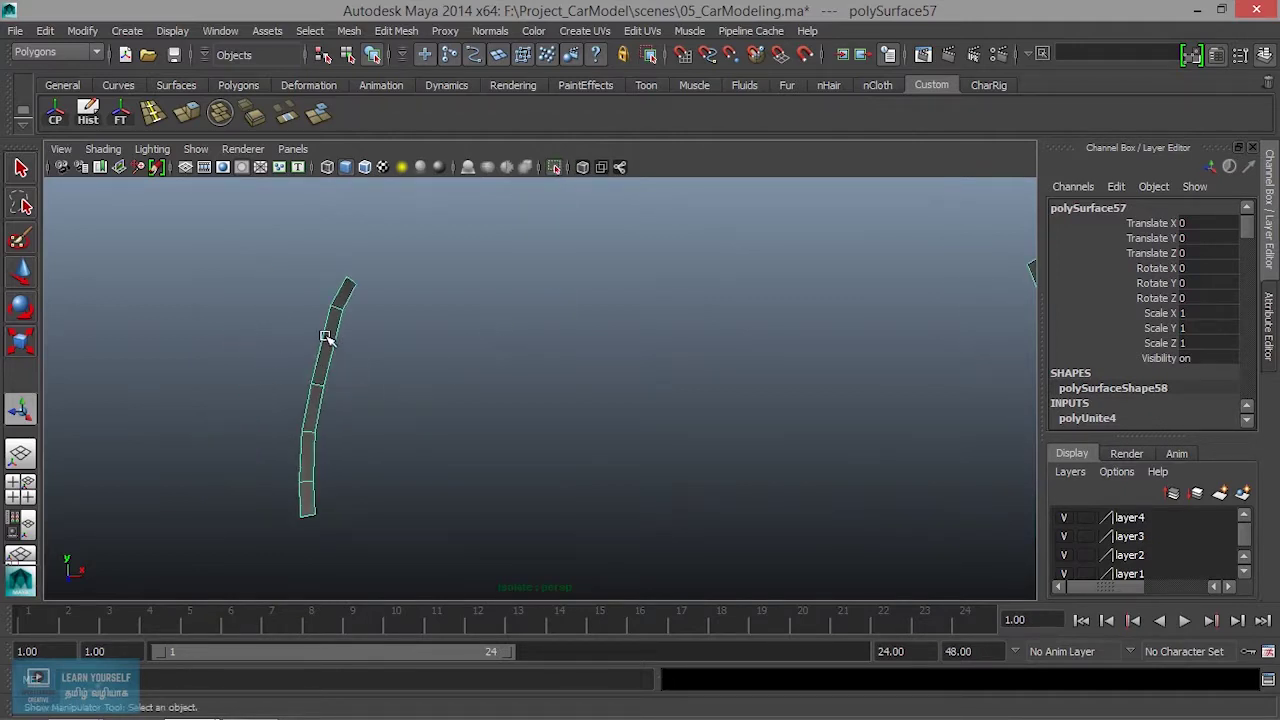
{"action": "right_click_drag", "start_coordinate": [323, 337], "coordinate": [333, 272]}
{"action": "left_click", "coordinate": [333, 272]}
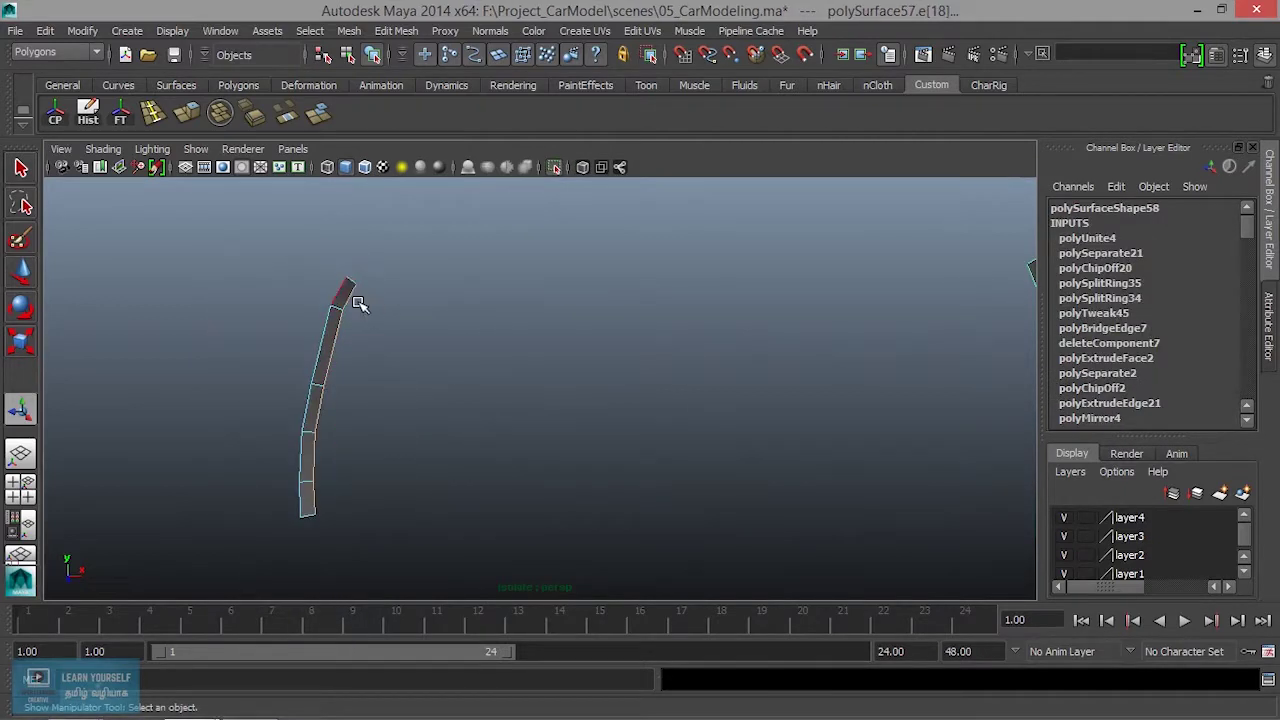
{"action": "mouse_move", "coordinate": [488, 416]}
{"action": "middle_mouse_down", "text": "alt"}
{"action": "mouse_move", "coordinate": [297, 417]}
{"action": "mouse_move", "coordinate": [223, 371]}
{"action": "middle_mouse_up", "text": "alt"}
{"action": "mouse_move", "coordinate": [223, 371]}
{"action": "right_mouse_down", "text": "alt"}
{"action": "mouse_move", "coordinate": [657, 400]}
{"action": "mouse_move", "coordinate": [648, 406]}
{"action": "right_mouse_up", "text": "alt"}
{"action": "left_click", "coordinate": [588, 451]}
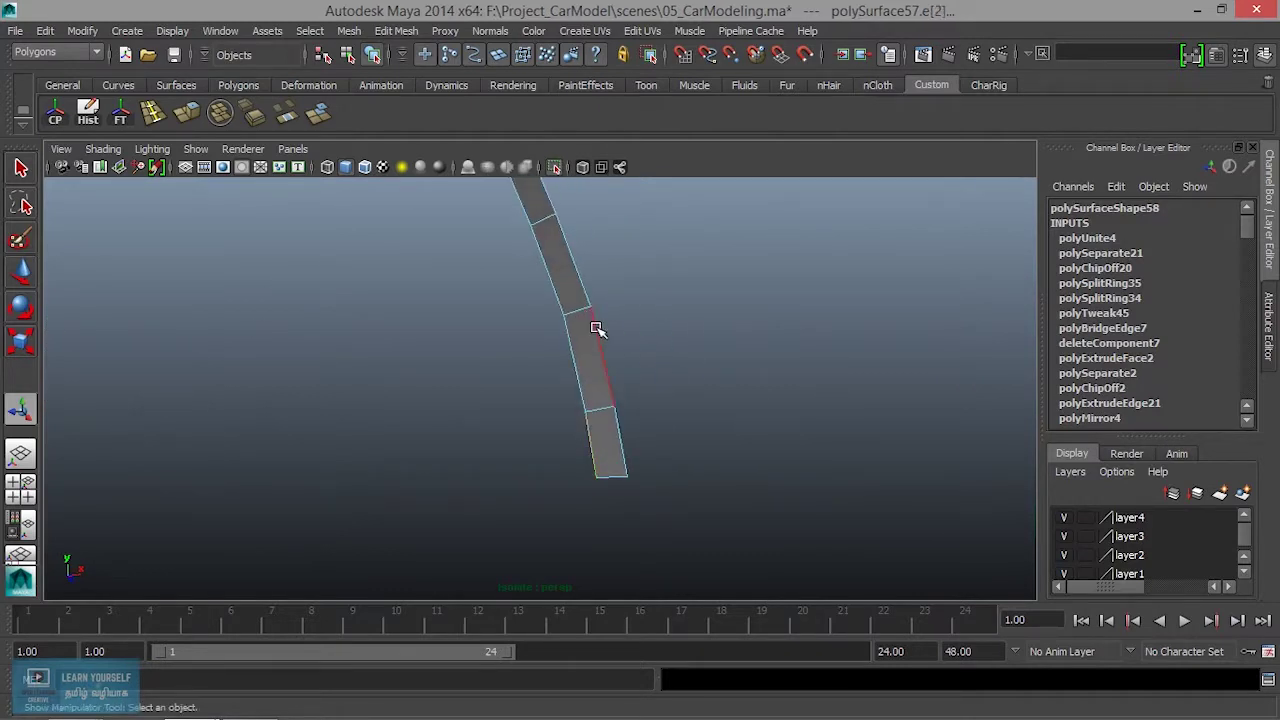
{"action": "scroll", "coordinate": [594, 328], "scroll_direction": "up", "scroll_amount": 2}
{"action": "middle_click_drag", "start_coordinate": [511, 331], "coordinate": [465, 290], "text": "alt"}
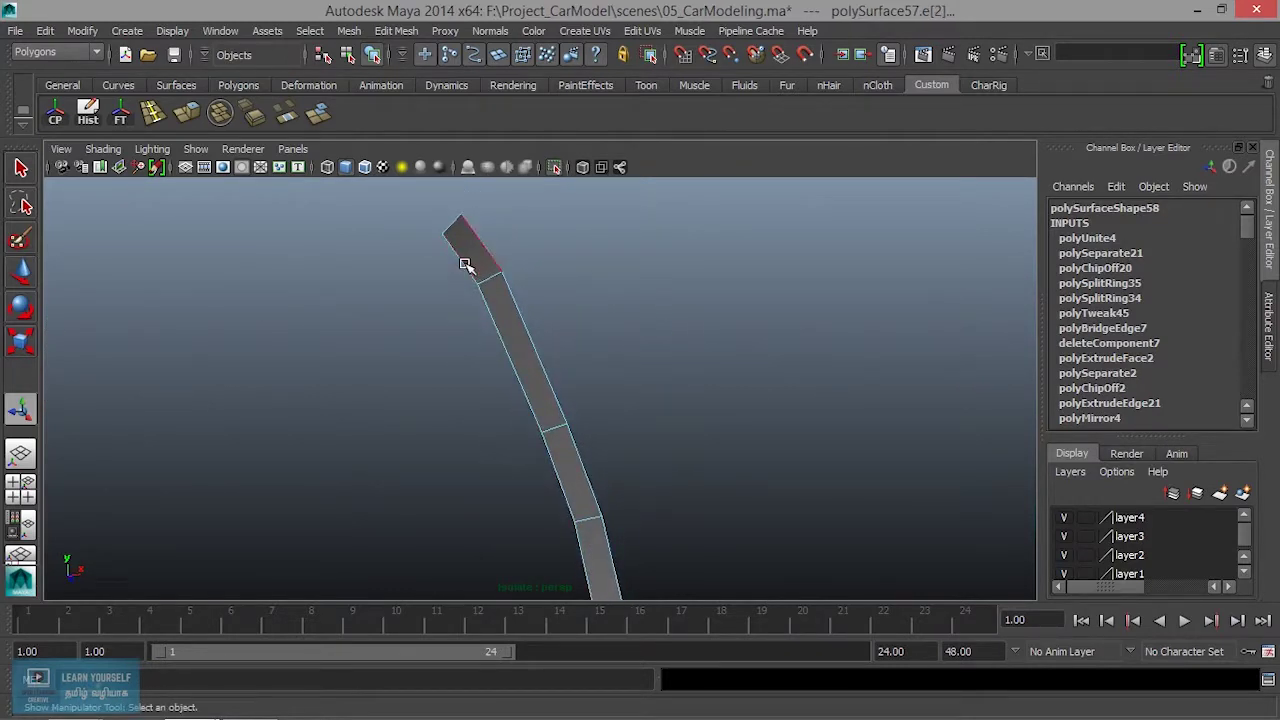
{"action": "key", "text": "ctrl+z"}
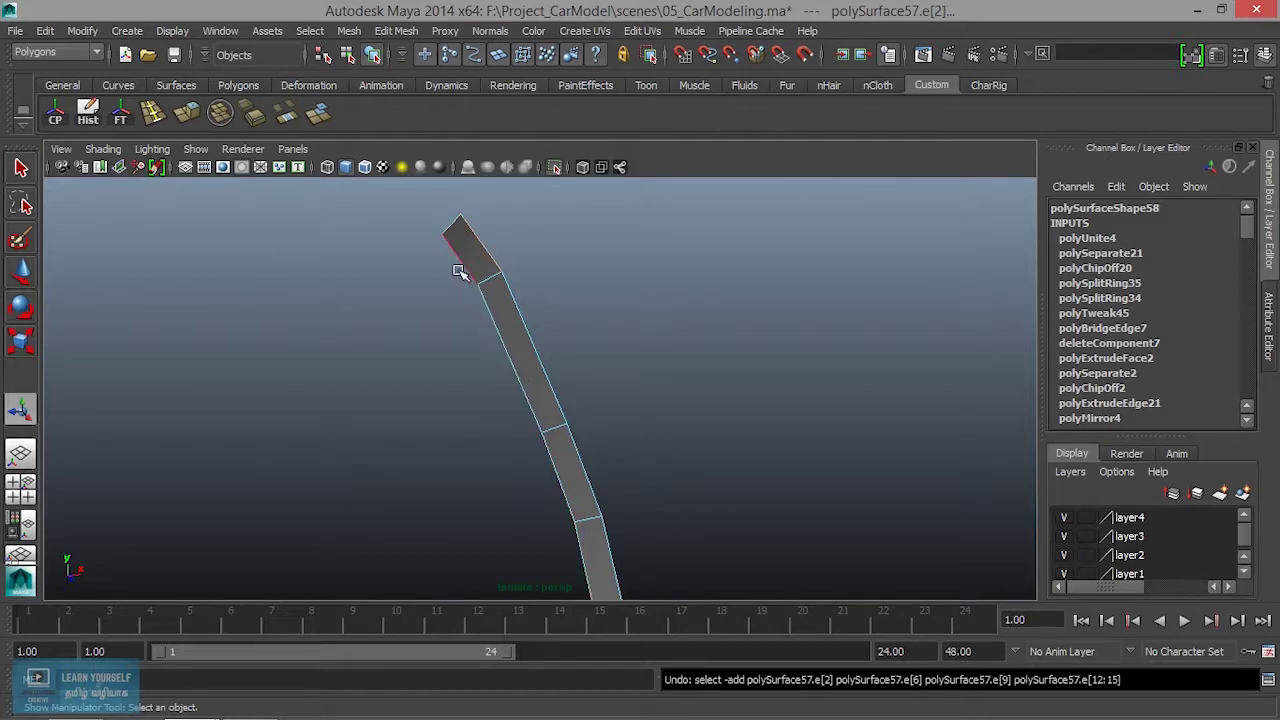
{"action": "left_click", "coordinate": [458, 265]}
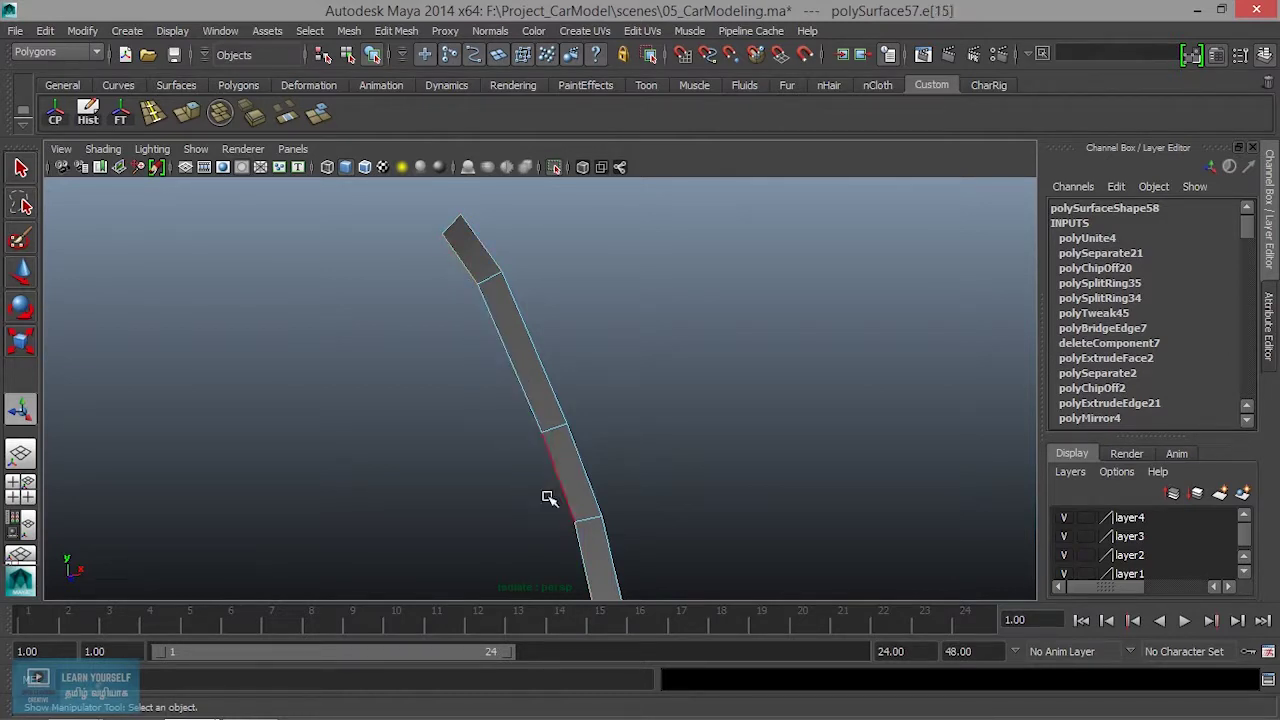
Add the strip's top end edge and bridge the selected edges with Edit Mesh > Bridge
{"action": "middle_click_drag", "start_coordinate": [575, 520], "coordinate": [601, 488], "text": "alt"}
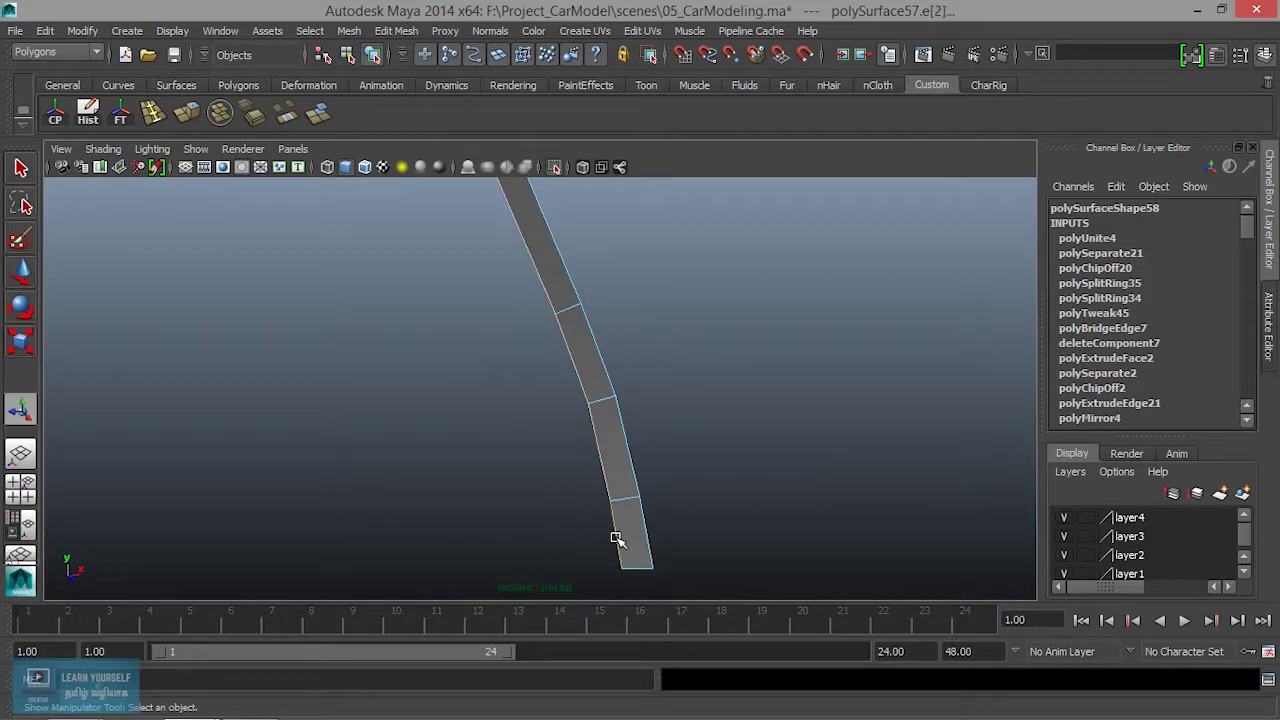
{"action": "left_click_drag", "start_coordinate": [617, 538], "coordinate": [577, 451], "text": "alt"}
{"action": "middle_click_drag", "start_coordinate": [577, 451], "coordinate": [711, 451], "text": "alt"}
{"action": "left_click_drag", "start_coordinate": [711, 451], "coordinate": [571, 457], "text": "alt"}
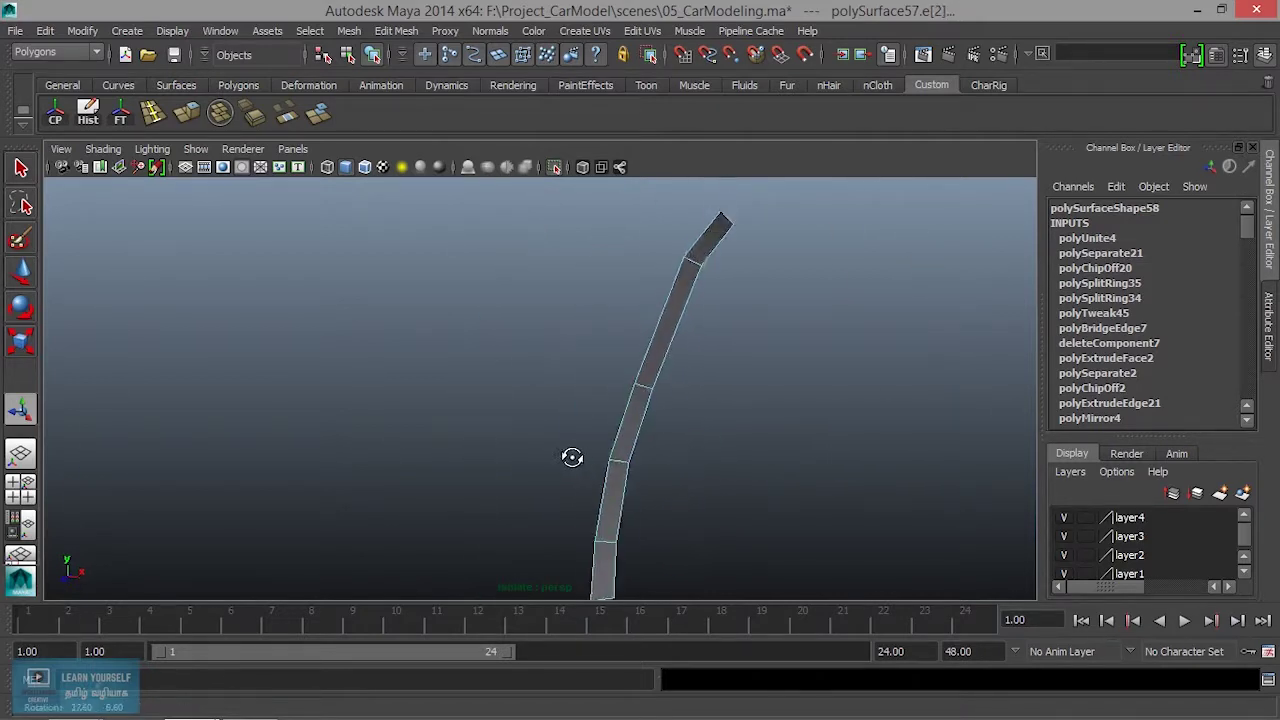
{"action": "left_click", "coordinate": [715, 252], "text": "shift"}
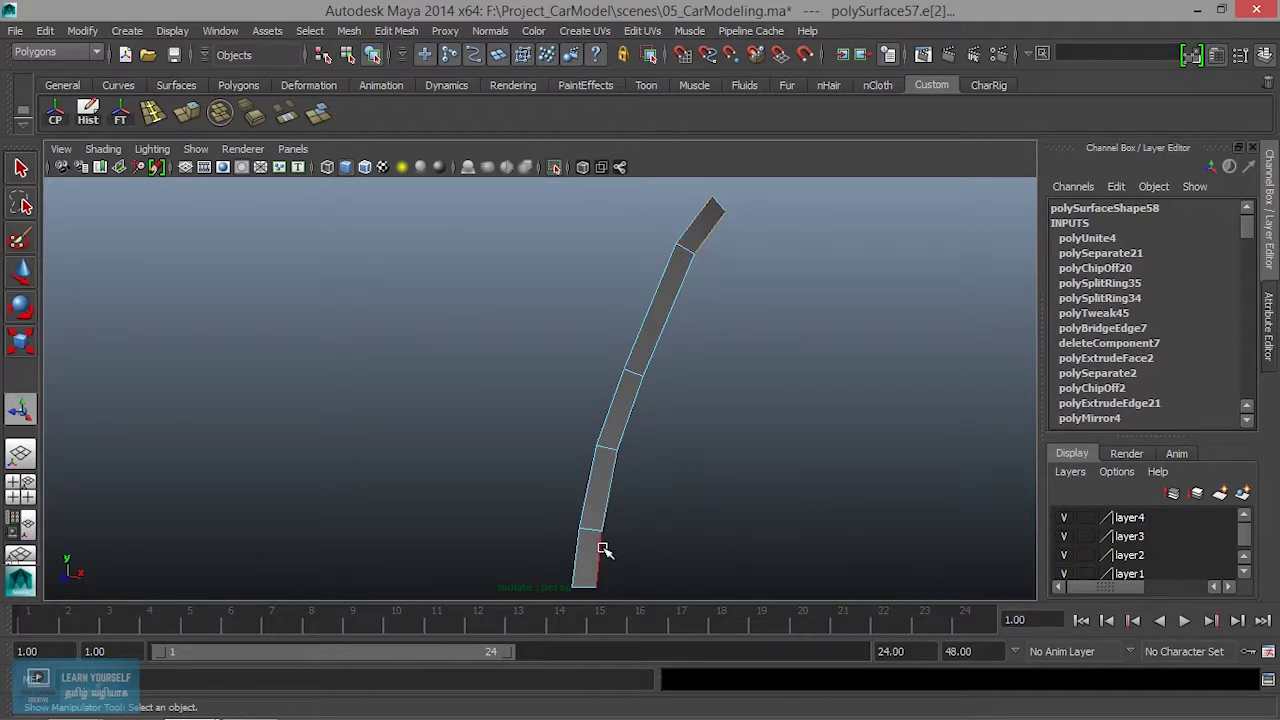
{"action": "scroll", "coordinate": [600, 553], "scroll_direction": "down", "scroll_amount": 3}
{"action": "mouse_move", "coordinate": [583, 557]}
{"action": "left_mouse_down", "text": "alt"}
{"action": "mouse_move", "coordinate": [635, 497]}
{"action": "mouse_move", "coordinate": [620, 490]}
{"action": "left_mouse_up", "text": "alt"}
{"action": "left_click", "coordinate": [400, 35]}
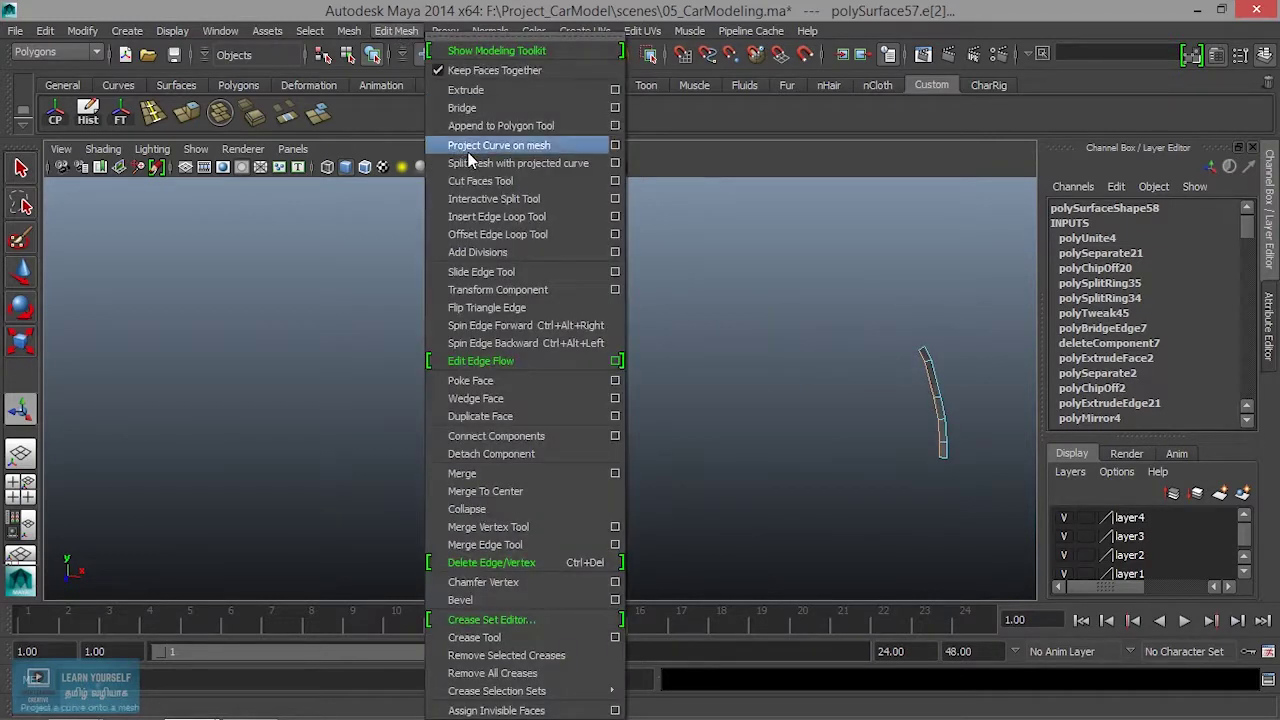
{"action": "left_click", "coordinate": [483, 110]}
{"action": "scroll", "coordinate": [670, 403], "scroll_direction": "up", "scroll_amount": 3}
{"action": "mouse_move", "coordinate": [670, 403]}
{"action": "left_mouse_down", "text": "alt"}
{"action": "mouse_move", "coordinate": [843, 391]}
{"action": "mouse_move", "coordinate": [480, 466]}
{"action": "mouse_move", "coordinate": [560, 409]}
{"action": "mouse_move", "coordinate": [620, 395]}
{"action": "left_mouse_up", "text": "alt"}
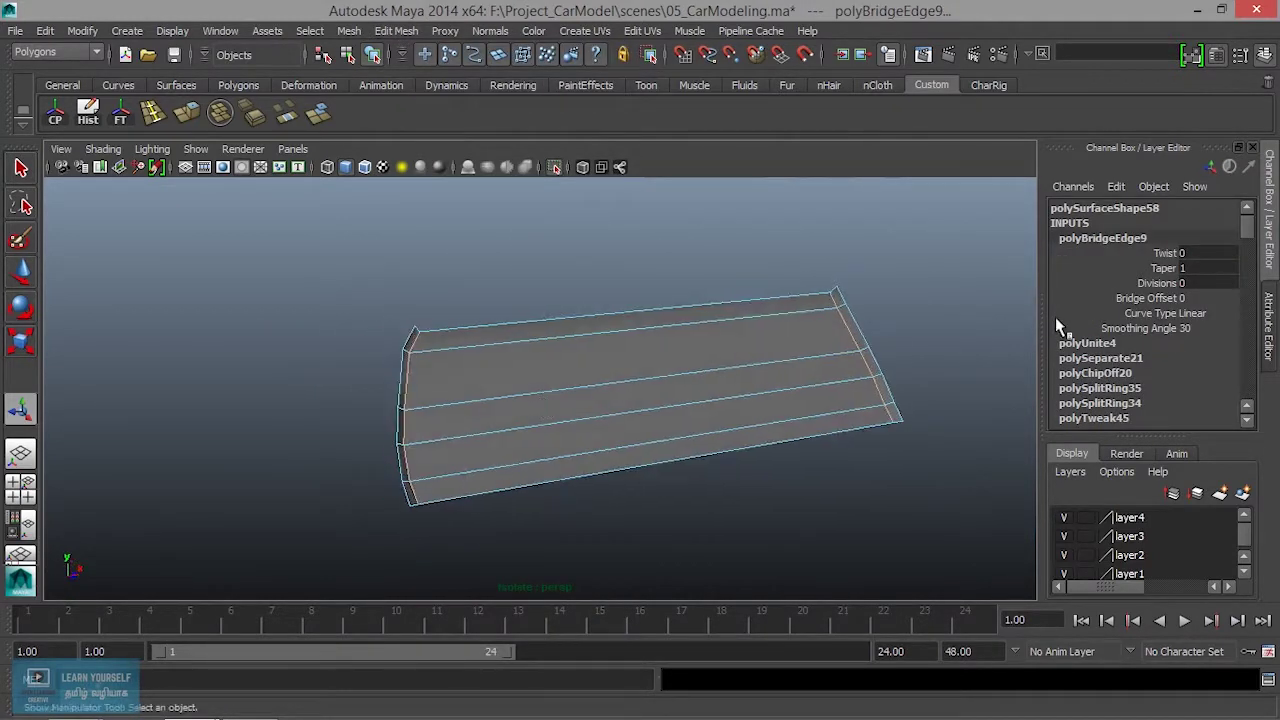
Set polyBridgeEdge9 Divisions from 0 to 5 in the Channel Box
{"action": "left_click", "coordinate": [1162, 285]}
{"action": "middle_click_drag", "start_coordinate": [704, 410], "coordinate": [752, 409]}
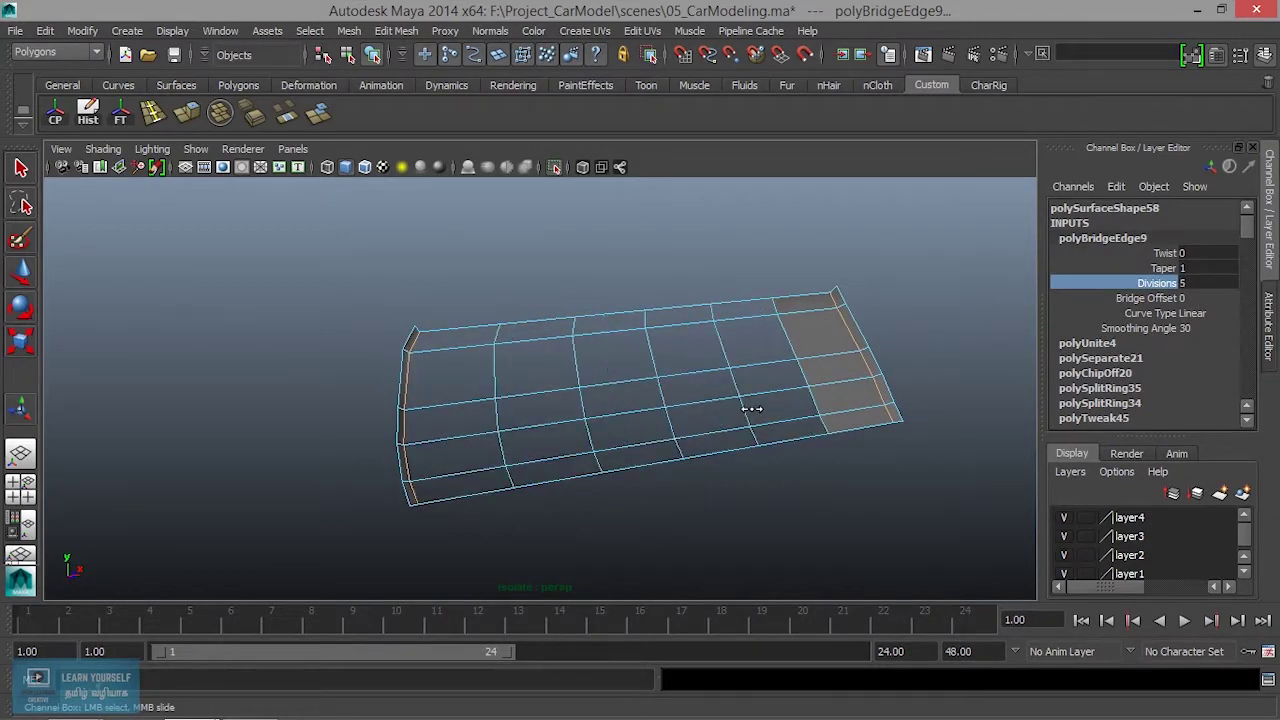
{"action": "mouse_move", "coordinate": [752, 413]}
{"action": "left_mouse_down", "text": "alt"}
{"action": "mouse_move", "coordinate": [680, 437]}
{"action": "mouse_move", "coordinate": [851, 449]}
{"action": "mouse_move", "coordinate": [604, 434]}
{"action": "left_mouse_up", "text": "alt"}
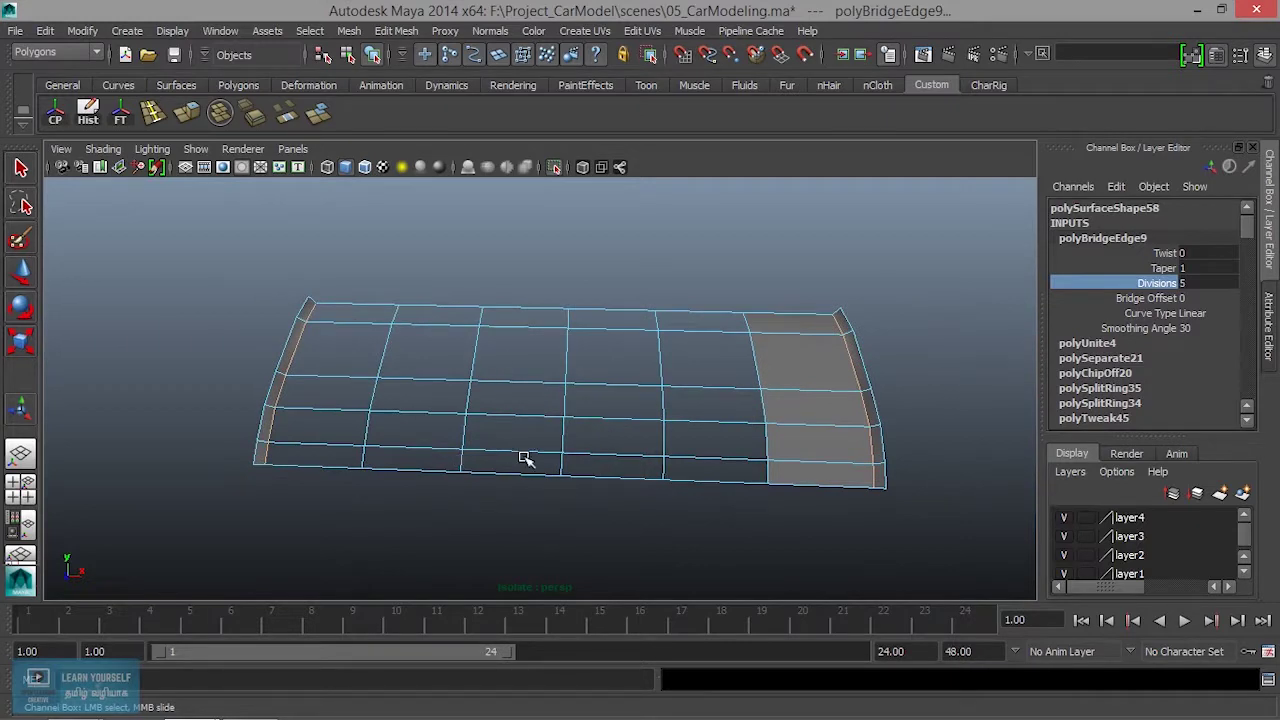
In Object Mode, assign the default grey lambert1 material to the bridged panel
{"action": "right_click_drag", "start_coordinate": [668, 377], "coordinate": [738, 288]}
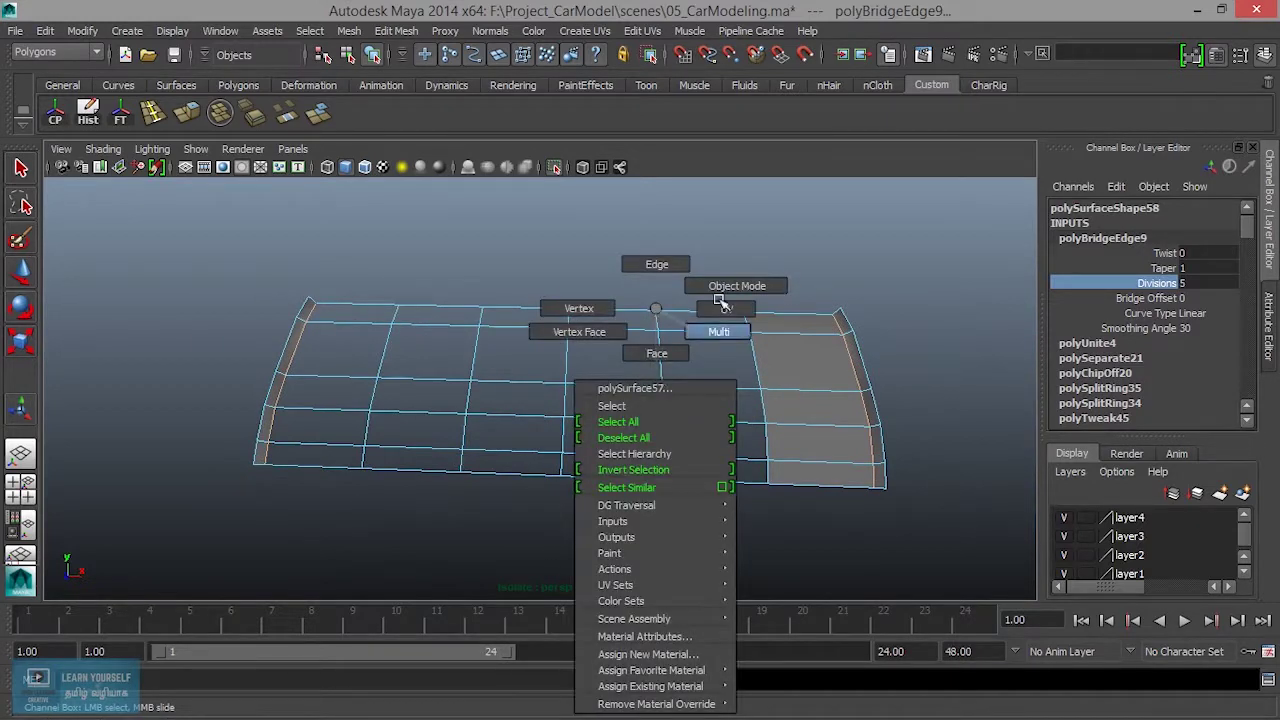
{"action": "mouse_move", "coordinate": [668, 385]}
{"action": "left_mouse_down", "text": "alt"}
{"action": "mouse_move", "coordinate": [603, 440]}
{"action": "mouse_move", "coordinate": [597, 380]}
{"action": "left_mouse_up", "text": "alt"}
{"action": "mouse_move", "coordinate": [596, 308]}
{"action": "right_mouse_down"}
{"action": "mouse_move", "coordinate": [590, 680]}
{"action": "mouse_move", "coordinate": [748, 688]}
{"action": "right_mouse_up"}
{"action": "mouse_move", "coordinate": [791, 457]}
{"action": "left_mouse_down", "text": "alt"}
{"action": "mouse_move", "coordinate": [666, 471]}
{"action": "mouse_move", "coordinate": [506, 453]}
{"action": "mouse_move", "coordinate": [543, 363]}
{"action": "mouse_move", "coordinate": [617, 354]}
{"action": "mouse_move", "coordinate": [561, 281]}
{"action": "left_mouse_up", "text": "alt"}
{"action": "mouse_move", "coordinate": [612, 355]}
{"action": "left_mouse_down", "text": "alt"}
{"action": "mouse_move", "coordinate": [391, 357]}
{"action": "mouse_move", "coordinate": [594, 423]}
{"action": "mouse_move", "coordinate": [546, 414]}
{"action": "mouse_move", "coordinate": [570, 474]}
{"action": "left_mouse_up", "text": "alt"}
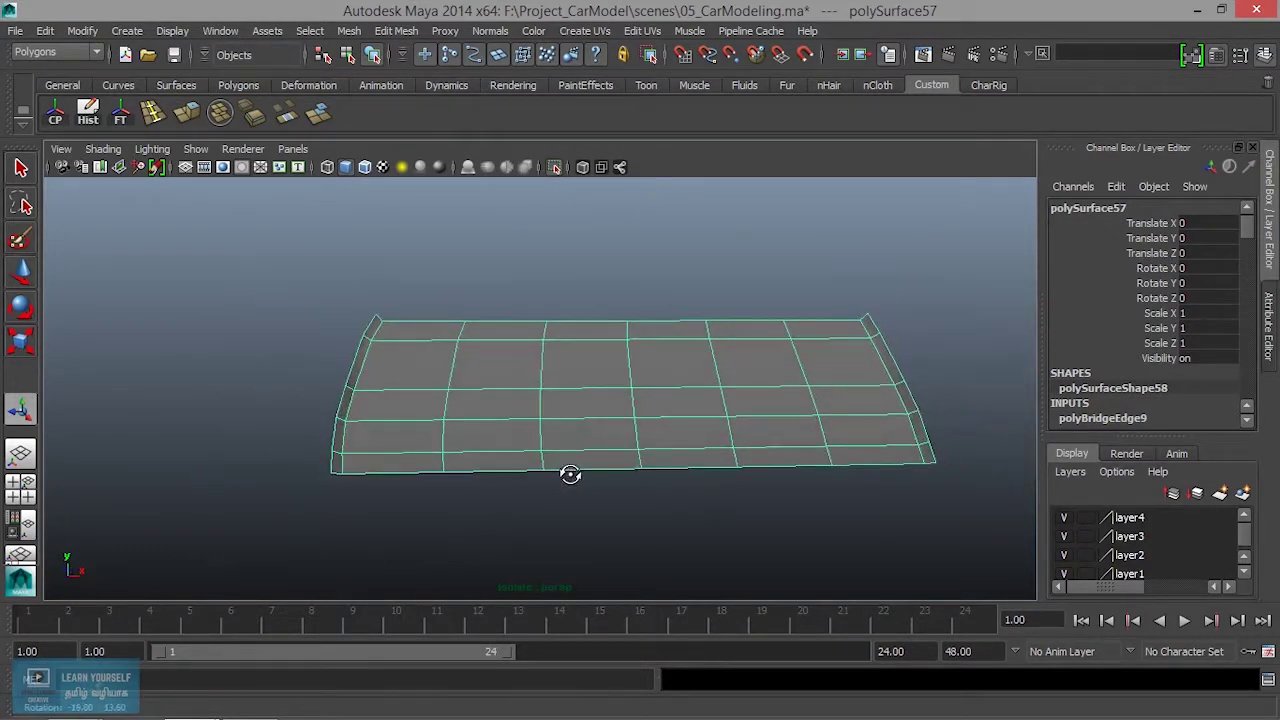
Select the faces on the panel's left half and delete them
{"action": "right_click", "coordinate": [558, 307]}
{"action": "left_click", "coordinate": [424, 288]}
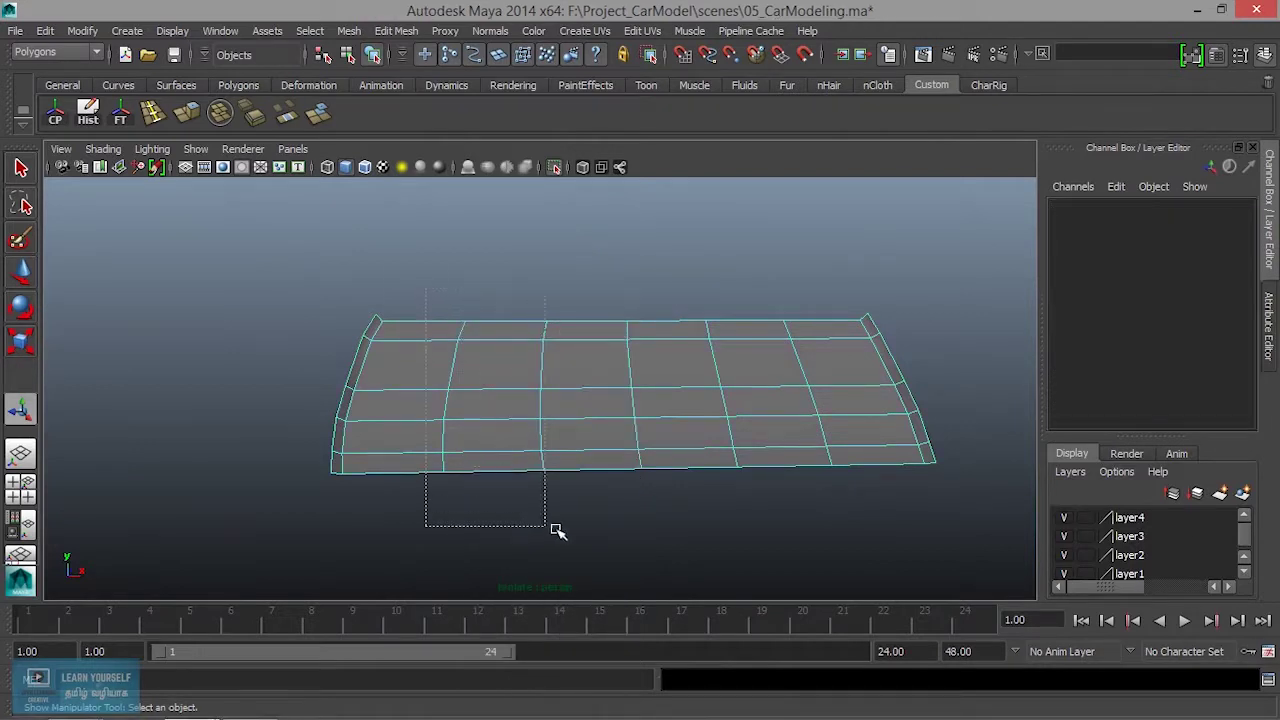
{"action": "left_click_drag", "start_coordinate": [557, 530], "coordinate": [595, 540]}
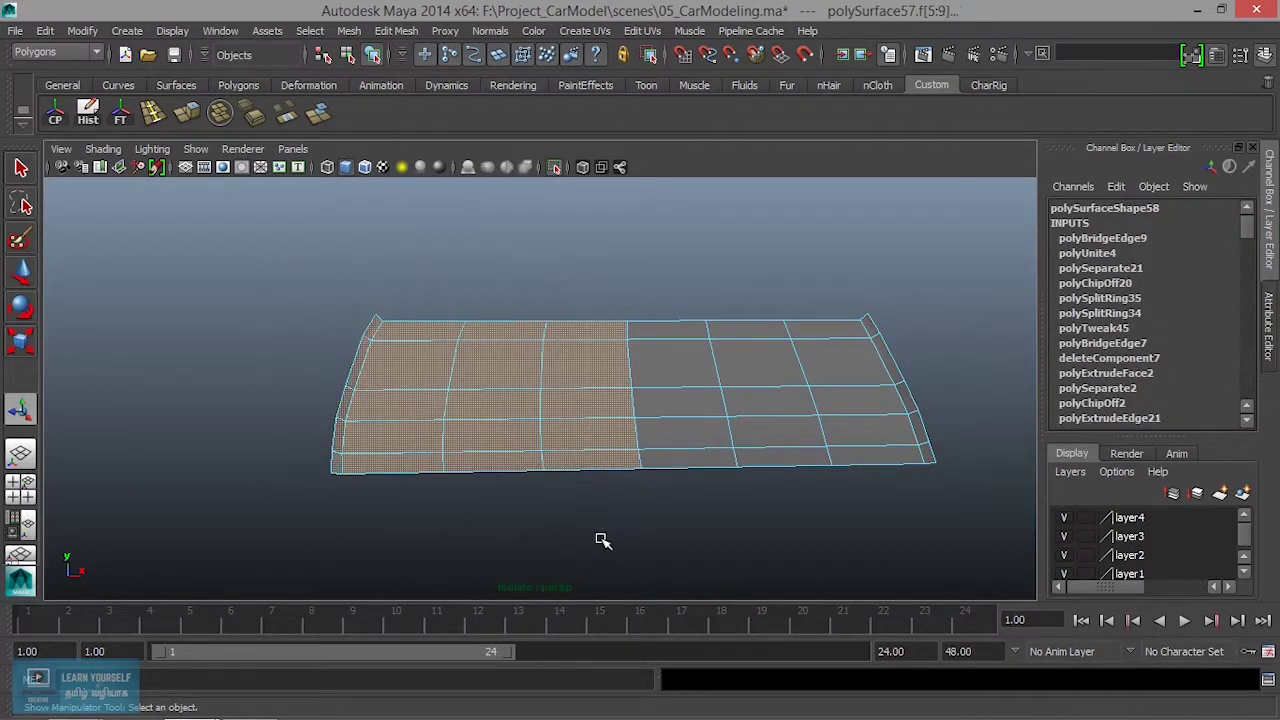
{"action": "key", "text": "Delete"}
{"action": "mouse_move", "coordinate": [672, 520]}
{"action": "left_mouse_down", "text": "alt"}
{"action": "mouse_move", "coordinate": [800, 474]}
{"action": "mouse_move", "coordinate": [377, 383]}
{"action": "mouse_move", "coordinate": [514, 440]}
{"action": "mouse_move", "coordinate": [592, 337]}
{"action": "mouse_move", "coordinate": [600, 354]}
{"action": "left_mouse_up", "text": "alt"}
{"action": "mouse_move", "coordinate": [597, 310]}
{"action": "right_mouse_down"}
{"action": "mouse_move", "coordinate": [537, 323]}
{"action": "mouse_move", "coordinate": [528, 313]}
{"action": "right_mouse_up"}
{"action": "mouse_move", "coordinate": [527, 313]}
{"action": "left_mouse_down", "text": "alt"}
{"action": "mouse_move", "coordinate": [571, 366]}
{"action": "mouse_move", "coordinate": [560, 408]}
{"action": "left_mouse_up", "text": "alt"}
Select the left column of vertices on the remaining half and switch to the Scale tool
{"action": "key", "text": "F9"}
{"action": "mouse_move", "coordinate": [698, 486]}
{"action": "left_mouse_down"}
{"action": "mouse_move", "coordinate": [631, 494]}
{"action": "mouse_move", "coordinate": [846, 491]}
{"action": "mouse_move", "coordinate": [691, 451]}
{"action": "mouse_move", "coordinate": [555, 508]}
{"action": "mouse_move", "coordinate": [537, 486]}
{"action": "mouse_move", "coordinate": [617, 483]}
{"action": "mouse_move", "coordinate": [609, 449]}
{"action": "mouse_move", "coordinate": [572, 456]}
{"action": "left_mouse_up"}
{"action": "left_click_drag", "start_coordinate": [728, 469], "coordinate": [775, 413], "text": "alt"}
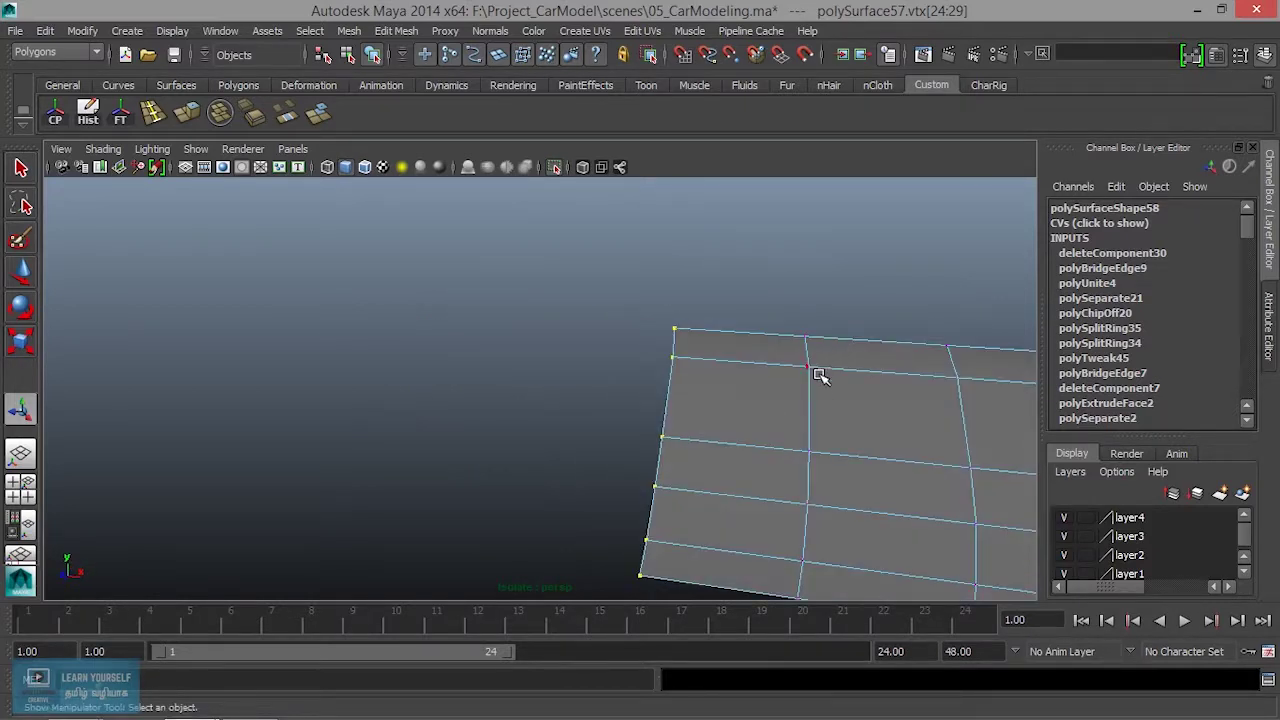
{"action": "right_click_drag", "start_coordinate": [819, 363], "coordinate": [767, 390], "text": "alt"}
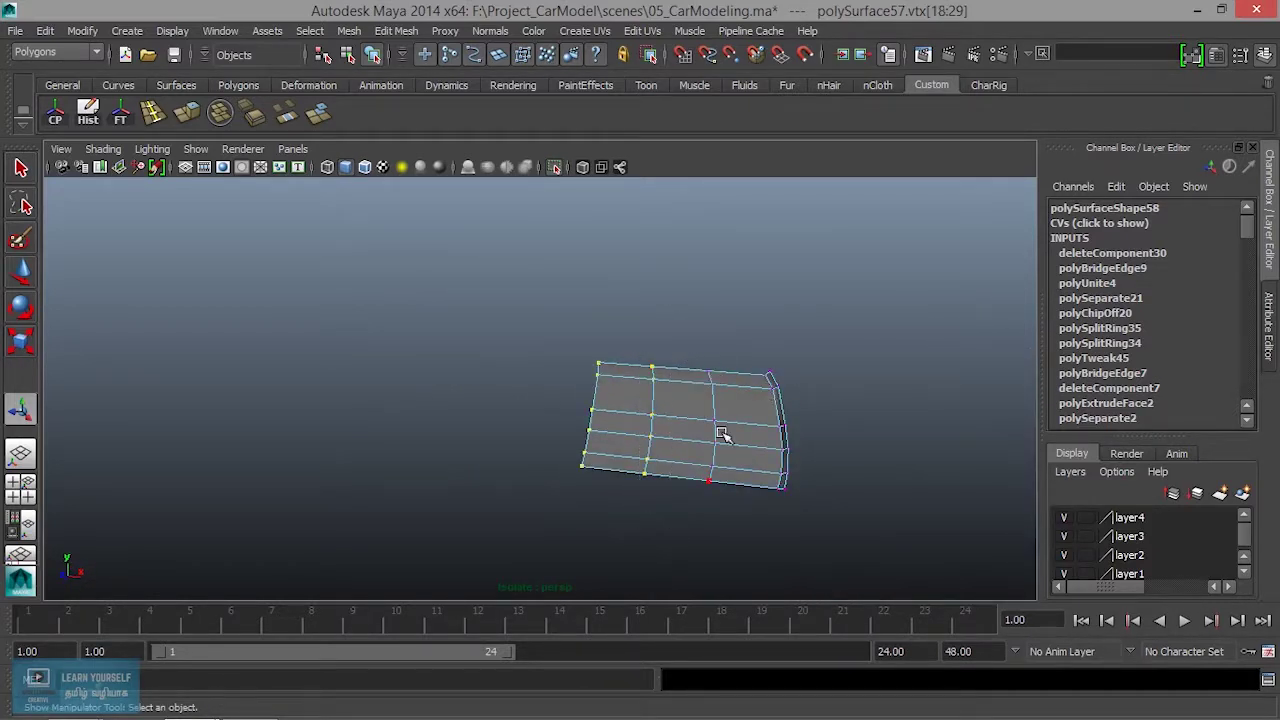
{"action": "mouse_move", "coordinate": [722, 520]}
{"action": "left_mouse_down", "text": "alt"}
{"action": "mouse_move", "coordinate": [903, 509]}
{"action": "mouse_move", "coordinate": [891, 497]}
{"action": "mouse_move", "coordinate": [714, 514]}
{"action": "mouse_move", "coordinate": [704, 498]}
{"action": "mouse_move", "coordinate": [586, 503]}
{"action": "left_mouse_up", "text": "alt"}
{"action": "key", "text": "r"}
{"action": "mouse_move", "coordinate": [663, 551]}
{"action": "left_mouse_down", "text": "alt"}
{"action": "mouse_move", "coordinate": [766, 496]}
{"action": "mouse_move", "coordinate": [443, 471]}
{"action": "mouse_move", "coordinate": [406, 451]}
{"action": "mouse_move", "coordinate": [508, 457]}
{"action": "mouse_move", "coordinate": [569, 397]}
{"action": "mouse_move", "coordinate": [591, 240]}
{"action": "mouse_move", "coordinate": [563, 334]}
{"action": "mouse_move", "coordinate": [516, 362]}
{"action": "mouse_move", "coordinate": [654, 457]}
{"action": "mouse_move", "coordinate": [494, 349]}
{"action": "mouse_move", "coordinate": [723, 280]}
{"action": "mouse_move", "coordinate": [471, 391]}
{"action": "mouse_move", "coordinate": [434, 391]}
{"action": "mouse_move", "coordinate": [686, 383]}
{"action": "mouse_move", "coordinate": [501, 397]}
{"action": "left_mouse_up", "text": "alt"}
{"action": "scroll", "coordinate": [501, 397], "scroll_direction": "down", "scroll_amount": 3}
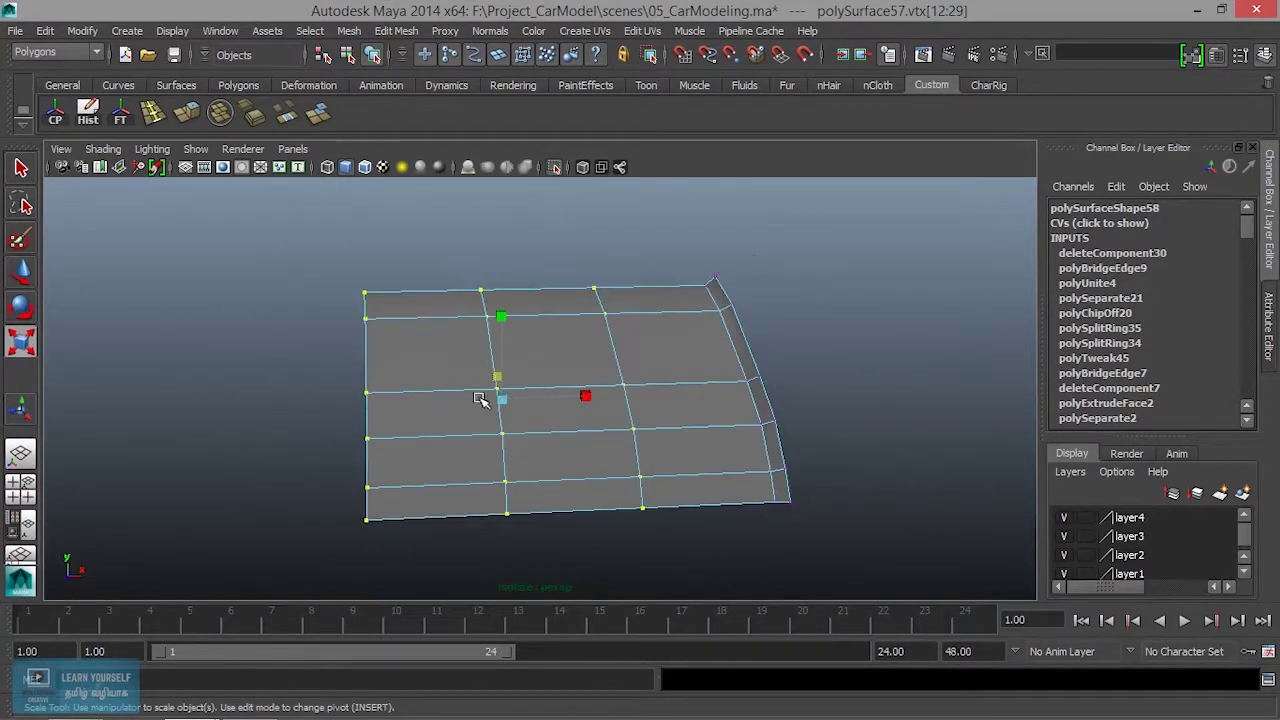
Undo an unwanted scale of the left-edge vertices and return to Object Mode in one view
{"action": "left_click_drag", "start_coordinate": [404, 556], "coordinate": [404, 556]}
{"action": "middle_click_drag", "start_coordinate": [466, 500], "coordinate": [366, 480]}
{"action": "key", "text": "ctrl+z"}
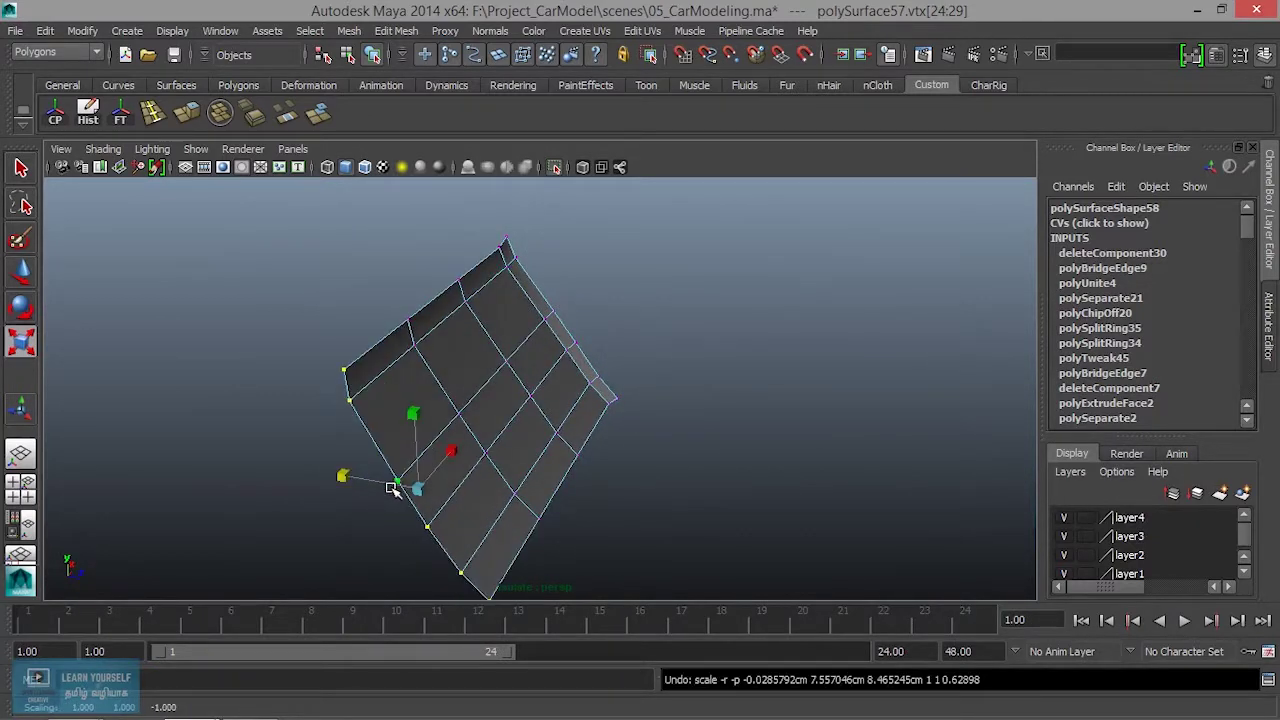
{"action": "middle_click_drag", "start_coordinate": [470, 484], "coordinate": [445, 420]}
{"action": "right_click_drag", "start_coordinate": [445, 308], "coordinate": [527, 288]}
{"action": "key", "text": "space"}
{"action": "key", "text": "space"}
Move the panel's top corner and top vertices up to the car's roof edge
{"action": "mouse_move", "coordinate": [545, 190]}
{"action": "left_mouse_down", "text": "alt"}
{"action": "mouse_move", "coordinate": [460, 282]}
{"action": "mouse_move", "coordinate": [615, 452]}
{"action": "mouse_move", "coordinate": [711, 452]}
{"action": "left_mouse_up", "text": "alt"}
{"action": "mouse_move", "coordinate": [671, 519]}
{"action": "left_mouse_down", "text": "alt"}
{"action": "mouse_move", "coordinate": [534, 471]}
{"action": "mouse_move", "coordinate": [594, 420]}
{"action": "left_mouse_up", "text": "alt"}
{"action": "right_click_drag", "start_coordinate": [659, 309], "coordinate": [612, 313]}
{"action": "left_click", "coordinate": [651, 340]}
{"action": "left_click_drag", "start_coordinate": [651, 350], "coordinate": [594, 343], "text": "alt"}
{"action": "key", "text": "w"}
{"action": "mouse_move", "coordinate": [530, 238]}
{"action": "left_mouse_down"}
{"action": "mouse_move", "coordinate": [520, 226]}
{"action": "mouse_move", "coordinate": [469, 240]}
{"action": "mouse_move", "coordinate": [651, 294]}
{"action": "mouse_move", "coordinate": [312, 289]}
{"action": "left_mouse_up"}
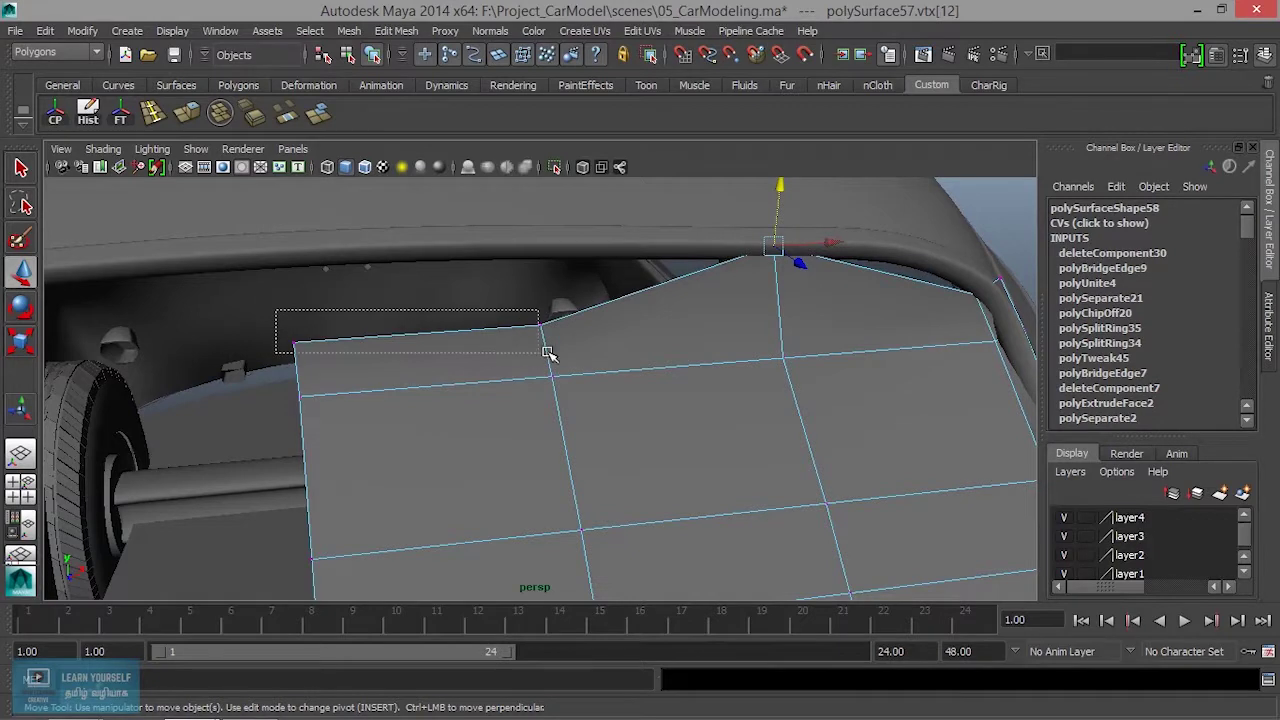
{"action": "left_click_drag", "start_coordinate": [548, 353], "coordinate": [550, 355]}
{"action": "mouse_move", "coordinate": [415, 271]}
{"action": "left_mouse_down"}
{"action": "mouse_move", "coordinate": [427, 178]}
{"action": "mouse_move", "coordinate": [429, 309]}
{"action": "mouse_move", "coordinate": [586, 394]}
{"action": "mouse_move", "coordinate": [396, 275]}
{"action": "mouse_move", "coordinate": [523, 289]}
{"action": "mouse_move", "coordinate": [491, 397]}
{"action": "mouse_move", "coordinate": [426, 371]}
{"action": "left_mouse_up"}
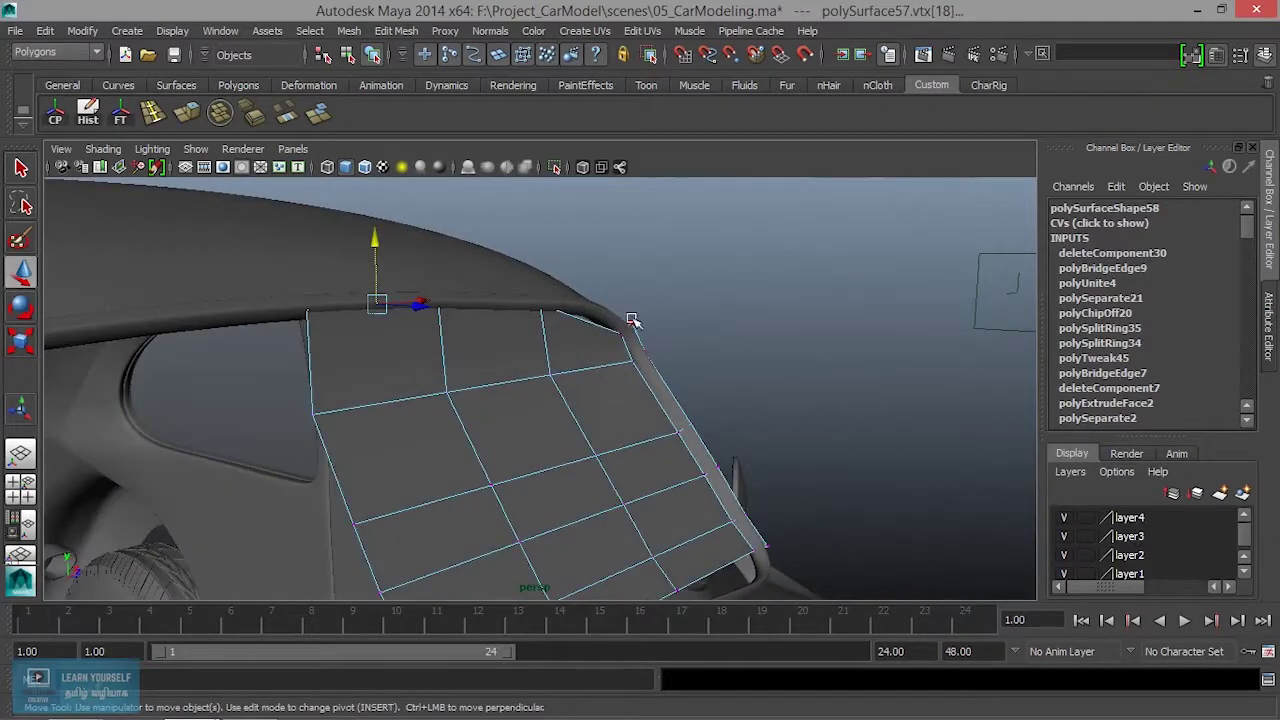
{"action": "left_click_drag", "start_coordinate": [594, 311], "coordinate": [626, 339]}
{"action": "left_click_drag", "start_coordinate": [621, 272], "coordinate": [619, 255]}
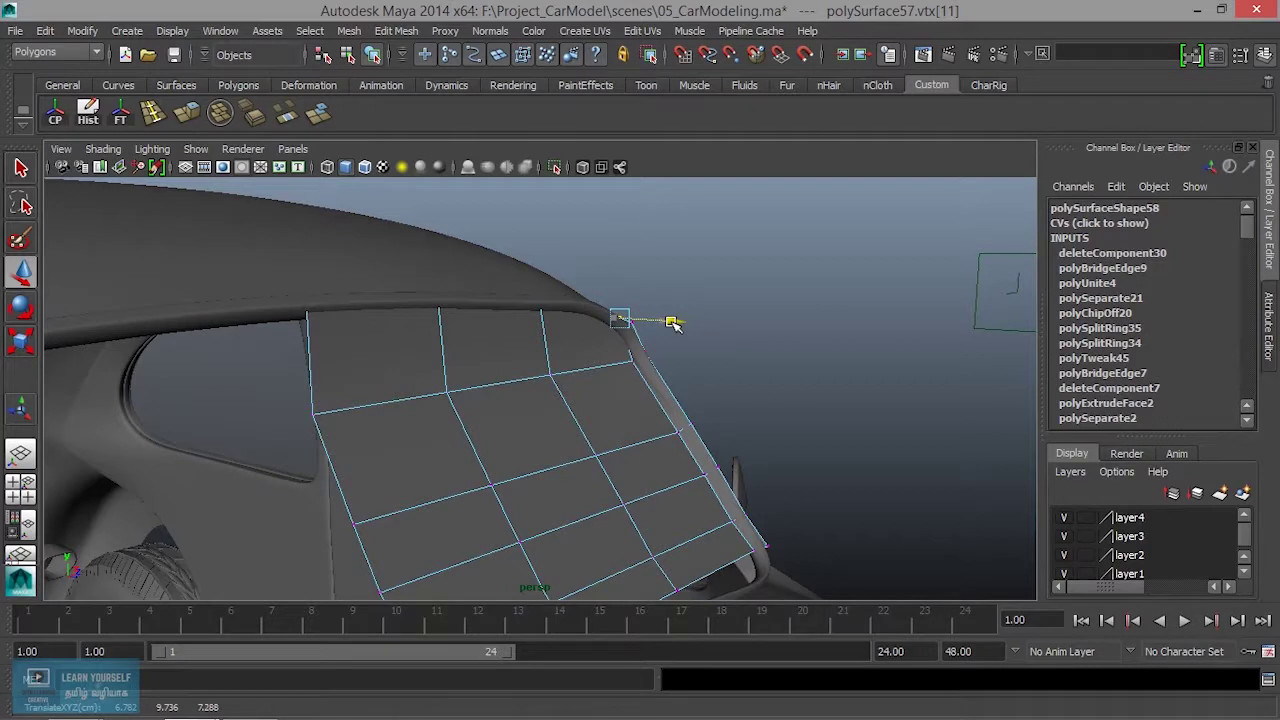
Shift the pillar-side border vertices so they sit along the windshield pillar
{"action": "mouse_move", "coordinate": [607, 417]}
{"action": "left_mouse_down", "text": "alt"}
{"action": "mouse_move", "coordinate": [609, 377]}
{"action": "mouse_move", "coordinate": [651, 380]}
{"action": "mouse_move", "coordinate": [656, 490]}
{"action": "left_mouse_up", "text": "alt"}
{"action": "mouse_move", "coordinate": [507, 409]}
{"action": "left_mouse_down", "text": "alt"}
{"action": "mouse_move", "coordinate": [560, 400]}
{"action": "mouse_move", "coordinate": [376, 433]}
{"action": "left_mouse_up", "text": "alt"}
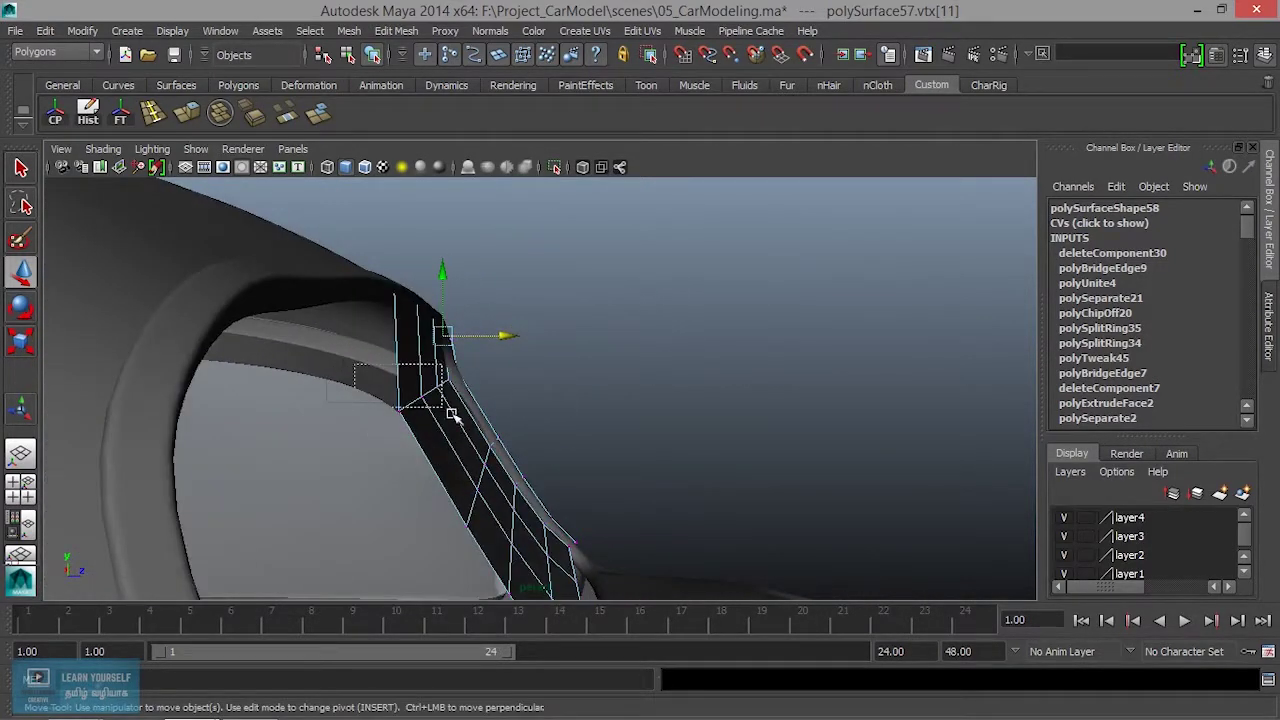
{"action": "mouse_move", "coordinate": [477, 432]}
{"action": "left_mouse_down"}
{"action": "mouse_move", "coordinate": [508, 381]}
{"action": "mouse_move", "coordinate": [417, 449]}
{"action": "mouse_move", "coordinate": [518, 401]}
{"action": "left_mouse_up"}
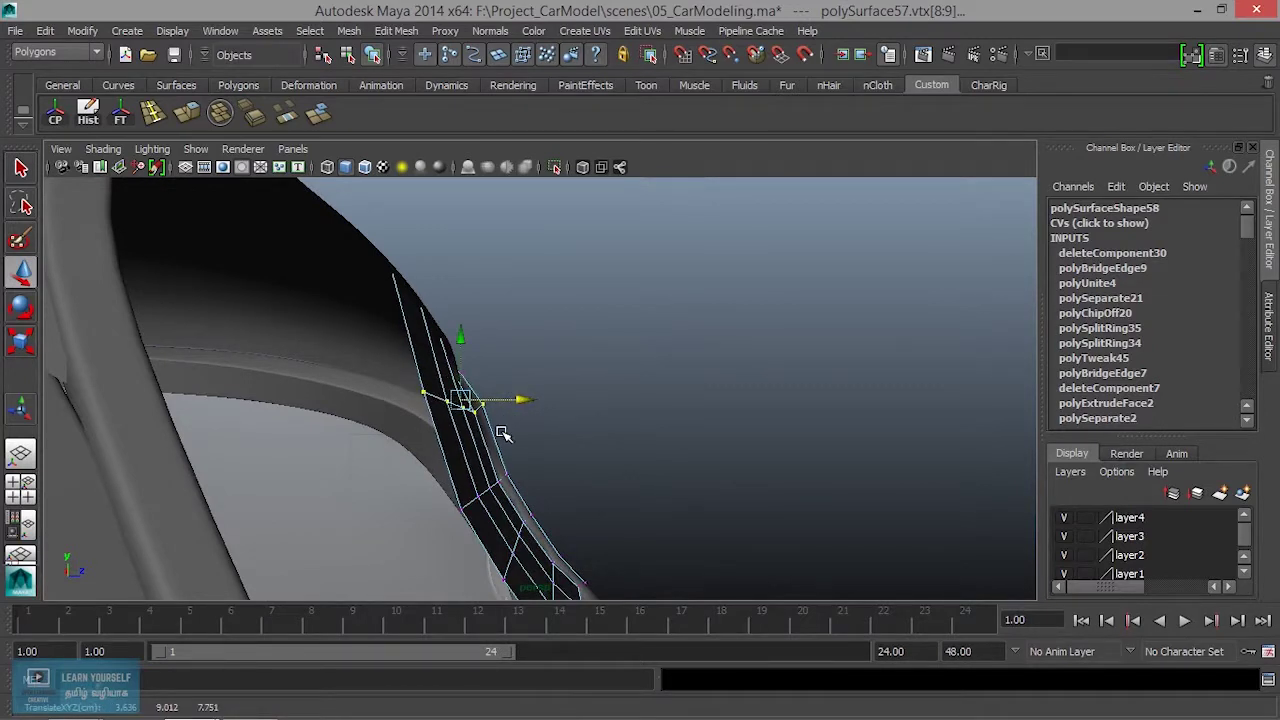
{"action": "mouse_move", "coordinate": [416, 458]}
{"action": "left_mouse_down"}
{"action": "mouse_move", "coordinate": [511, 521]}
{"action": "mouse_move", "coordinate": [568, 487]}
{"action": "left_mouse_up"}
{"action": "mouse_move", "coordinate": [505, 426]}
{"action": "left_mouse_down"}
{"action": "mouse_move", "coordinate": [506, 413]}
{"action": "mouse_move", "coordinate": [408, 480]}
{"action": "mouse_move", "coordinate": [434, 491]}
{"action": "mouse_move", "coordinate": [445, 445]}
{"action": "left_mouse_up"}
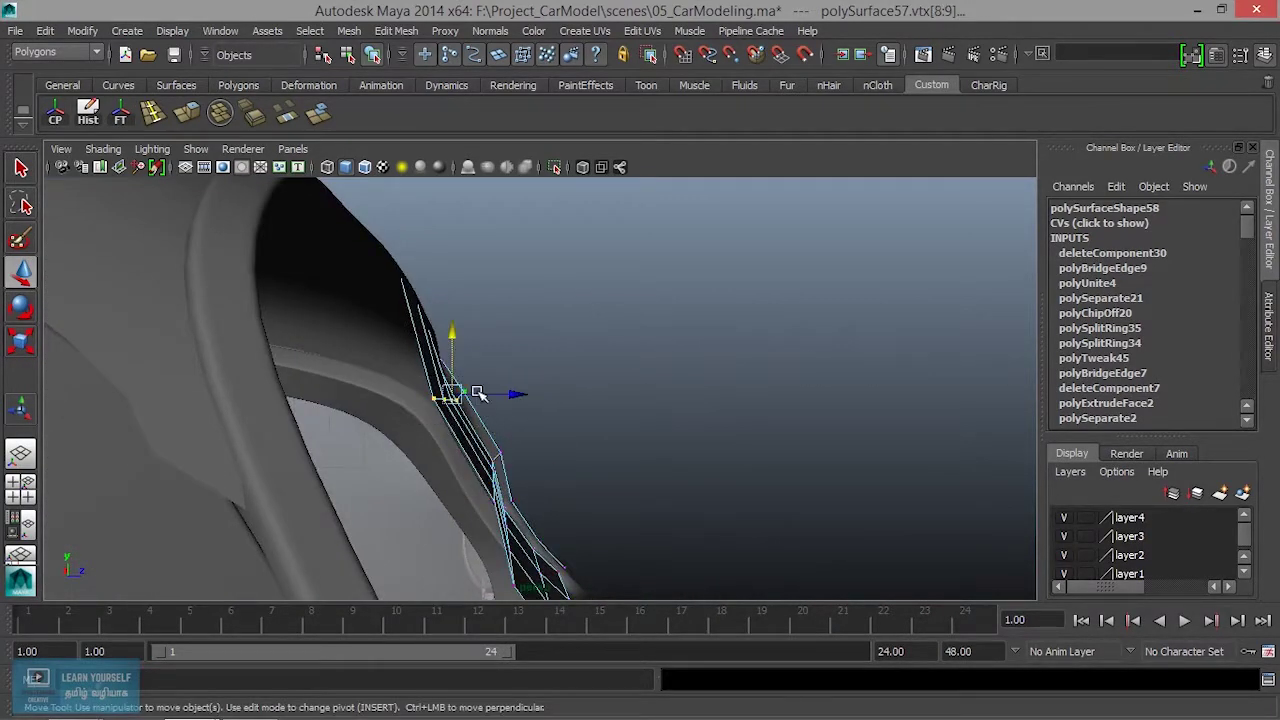
{"action": "left_click_drag", "start_coordinate": [456, 340], "coordinate": [456, 339]}
{"action": "left_click_drag", "start_coordinate": [514, 392], "coordinate": [531, 393]}
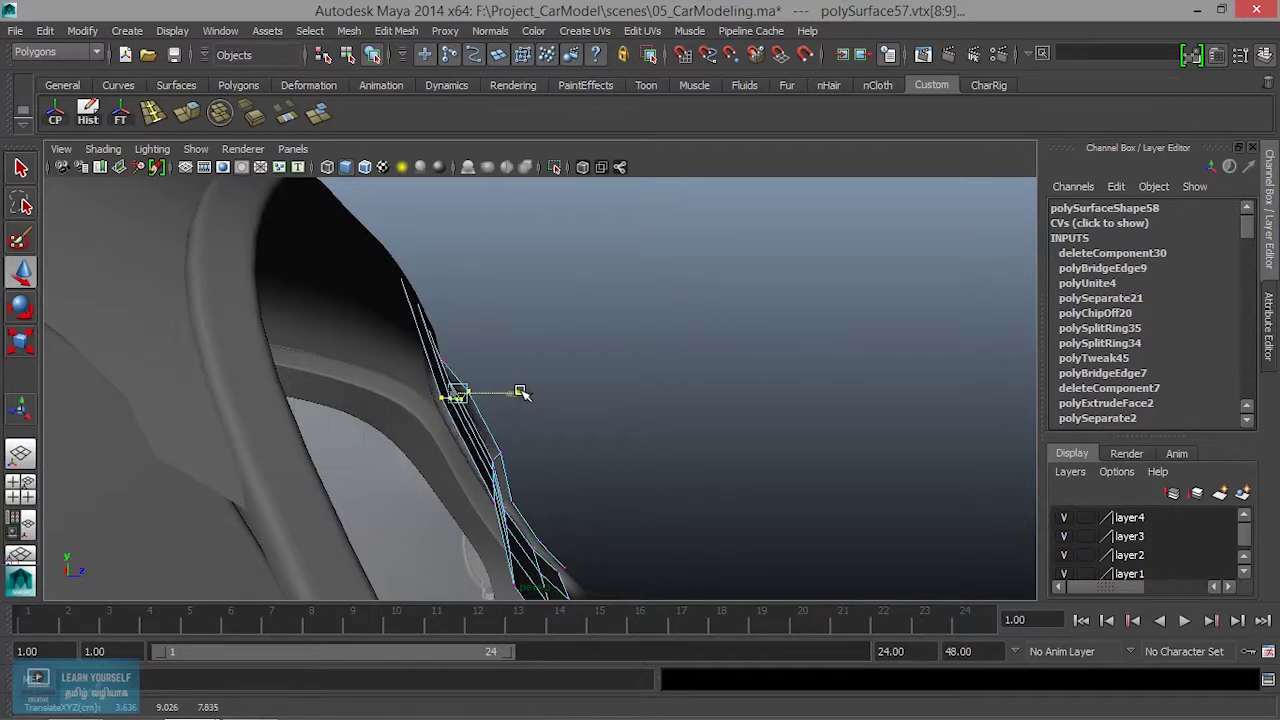
{"action": "mouse_move", "coordinate": [517, 462]}
{"action": "left_mouse_down", "text": "alt"}
{"action": "mouse_move", "coordinate": [503, 469]}
{"action": "mouse_move", "coordinate": [534, 386]}
{"action": "mouse_move", "coordinate": [505, 409]}
{"action": "mouse_move", "coordinate": [535, 452]}
{"action": "left_mouse_up", "text": "alt"}
{"action": "left_click_drag", "start_coordinate": [571, 394], "coordinate": [590, 392]}
{"action": "left_click_drag", "start_coordinate": [563, 459], "coordinate": [551, 463], "text": "alt"}
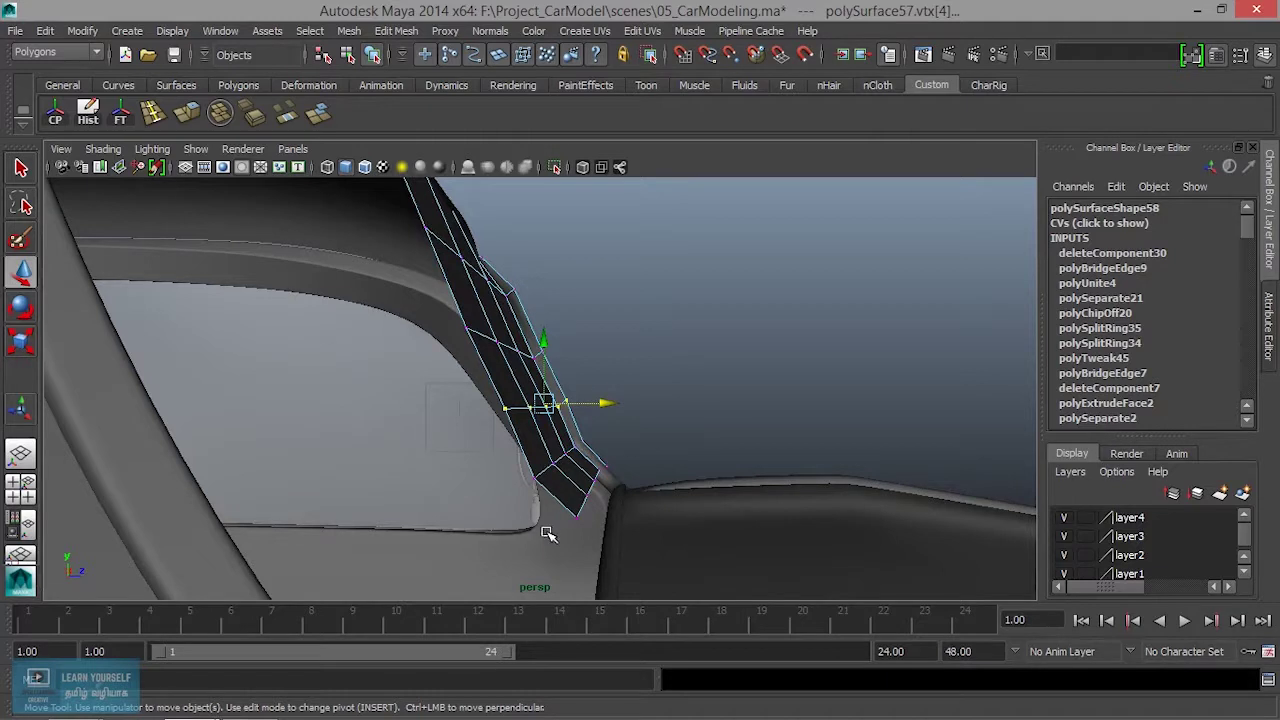
{"action": "left_click", "coordinate": [577, 520]}
Try lowering a panel border vertex toward the body, undoing the moves that miss the seal
{"action": "mouse_move", "coordinate": [623, 471]}
{"action": "left_mouse_down", "text": "alt"}
{"action": "mouse_move", "coordinate": [777, 505]}
{"action": "mouse_move", "coordinate": [818, 420]}
{"action": "left_mouse_up", "text": "alt"}
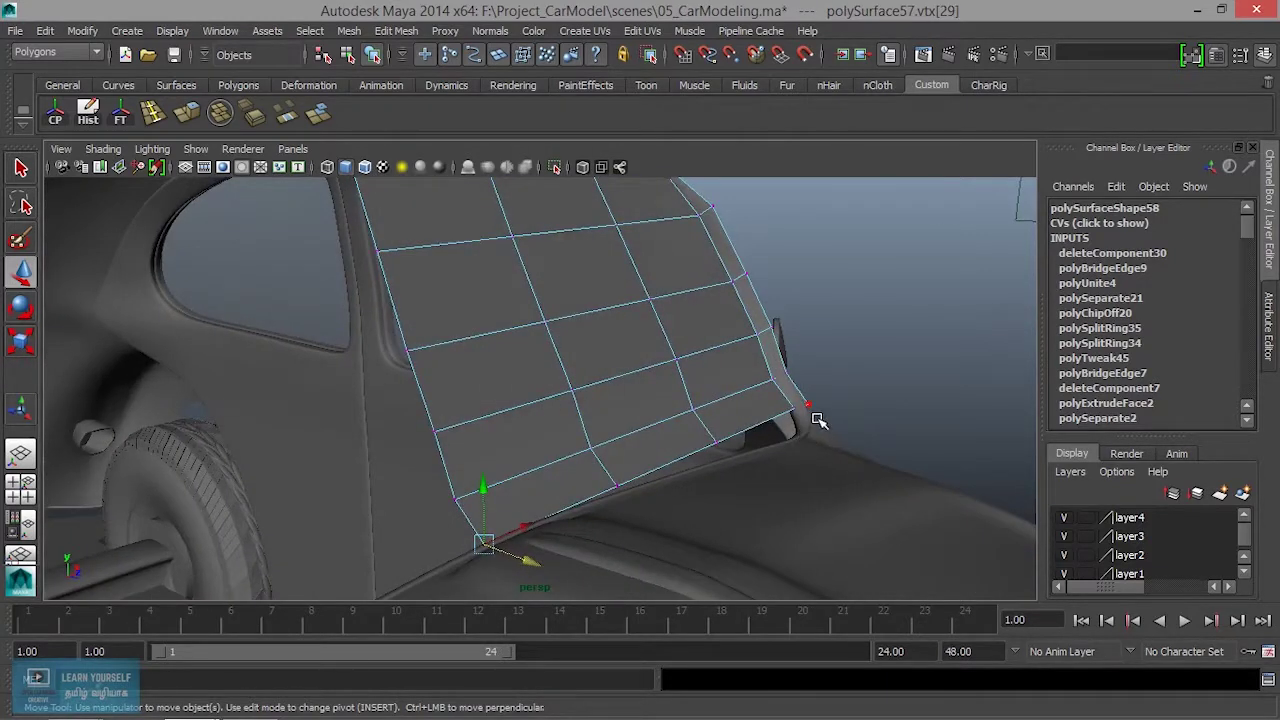
{"action": "key", "text": "ctrl+z"}
{"action": "left_click_drag", "start_coordinate": [694, 404], "coordinate": [696, 443]}
{"action": "key", "text": "ctrl+z"}
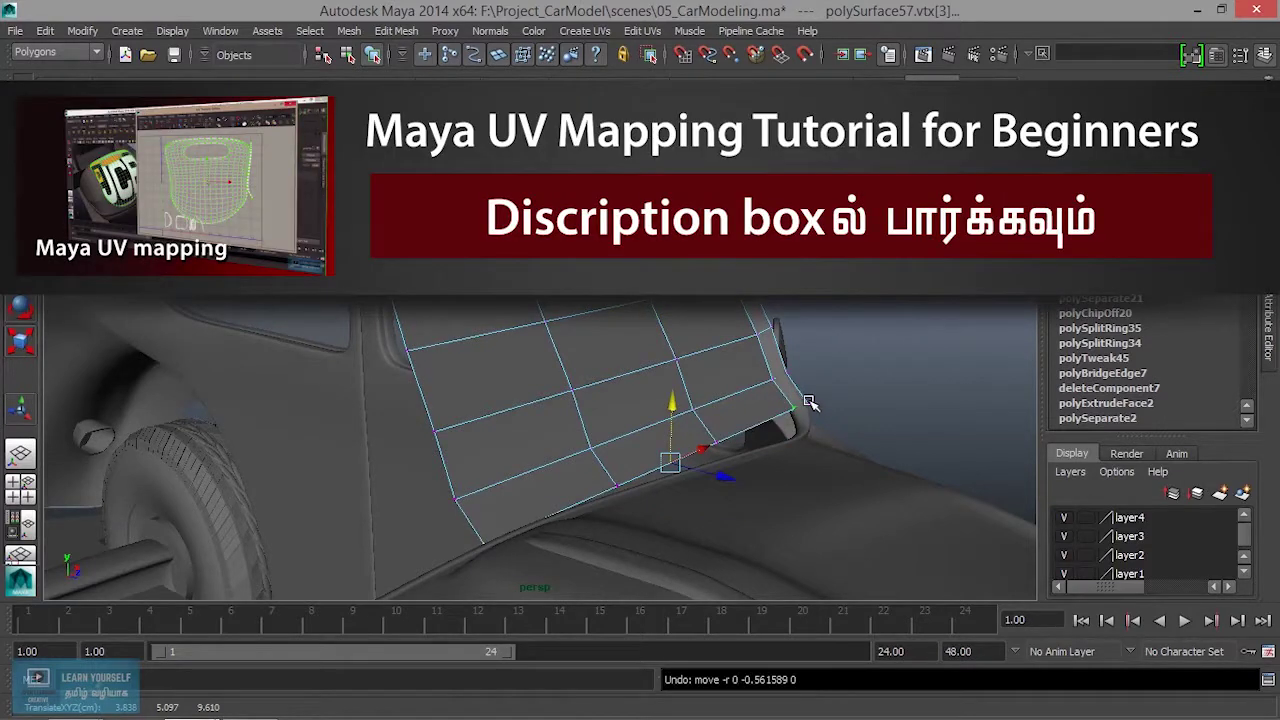
{"action": "key", "text": "ctrl+z"}
{"action": "mouse_move", "coordinate": [806, 437]}
{"action": "left_mouse_down", "text": "alt"}
{"action": "mouse_move", "coordinate": [718, 463]}
{"action": "mouse_move", "coordinate": [690, 420]}
{"action": "left_mouse_up", "text": "alt"}
{"action": "key", "text": "ctrl+z"}
{"action": "mouse_move", "coordinate": [680, 451]}
{"action": "left_mouse_down", "text": "alt"}
{"action": "mouse_move", "coordinate": [826, 451]}
{"action": "mouse_move", "coordinate": [666, 480]}
{"action": "mouse_move", "coordinate": [651, 517]}
{"action": "left_mouse_up", "text": "alt"}
Slide the panel's lower-edge vertex down along the window frame seal and orbit to check it
{"action": "left_click_drag", "start_coordinate": [685, 392], "coordinate": [773, 433]}
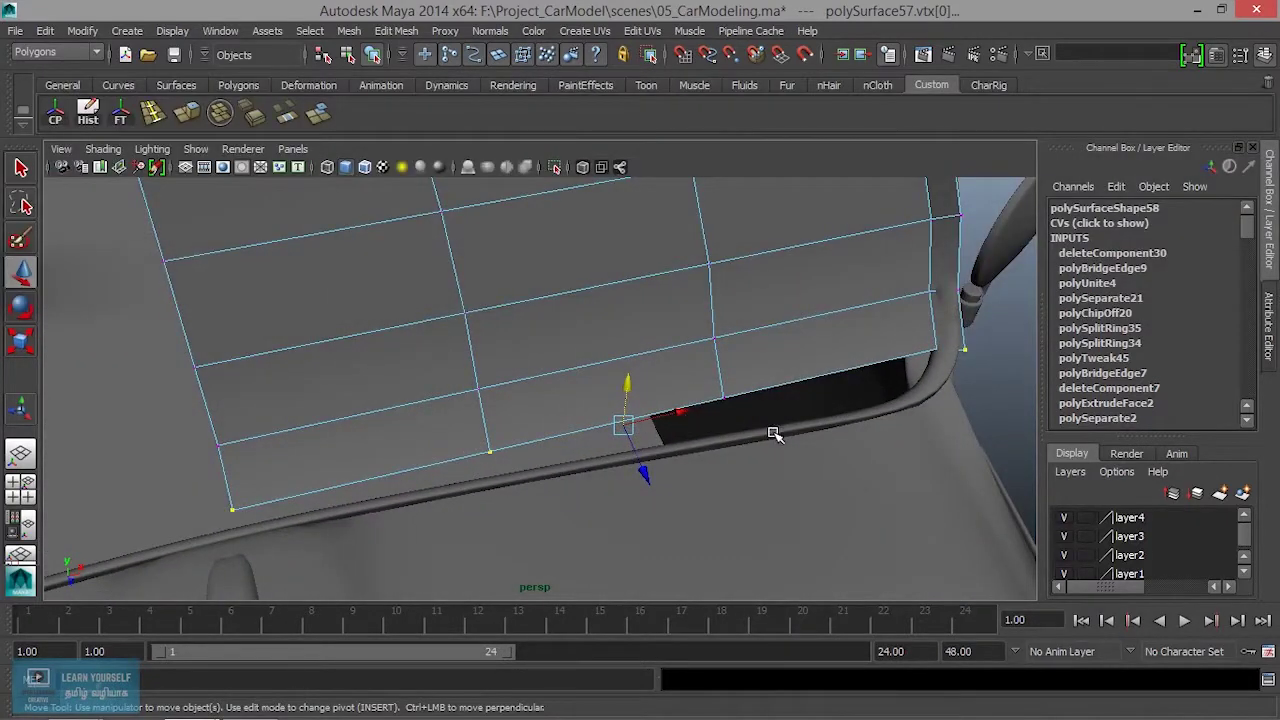
{"action": "left_click_drag", "start_coordinate": [627, 385], "coordinate": [621, 407]}
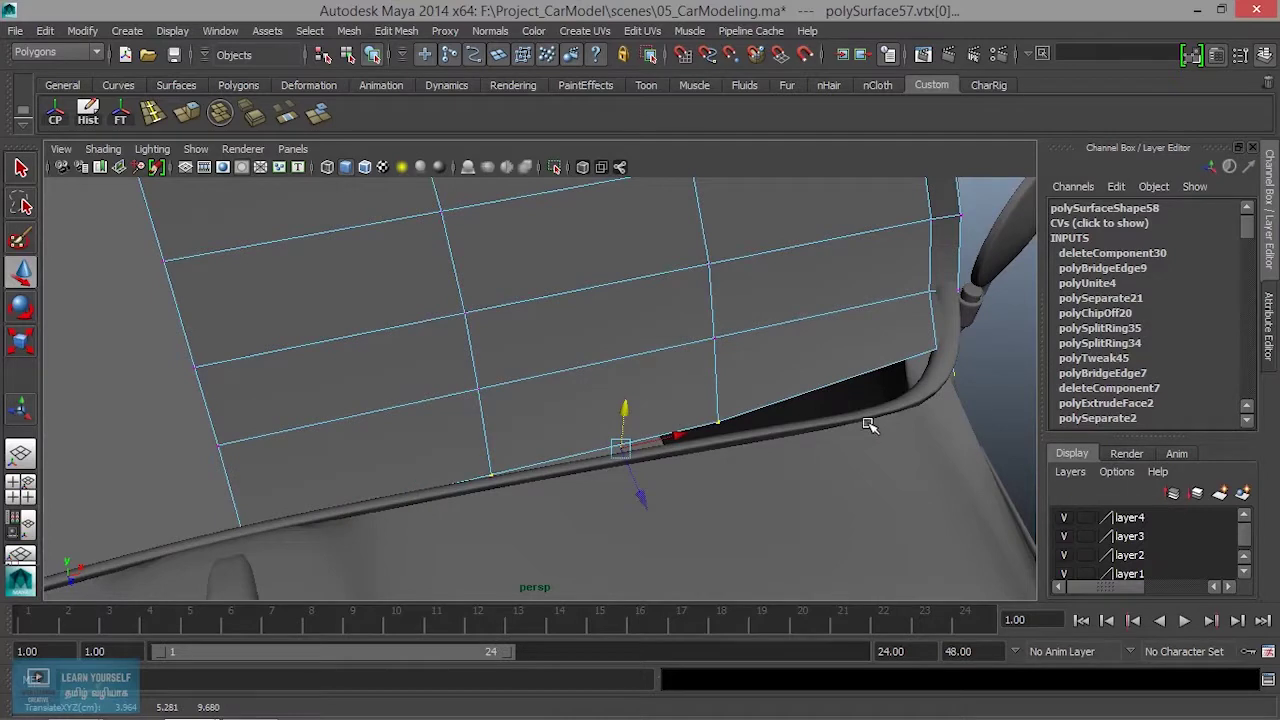
{"action": "key", "text": "ctrl+z"}
{"action": "key", "text": "ctrl+z"}
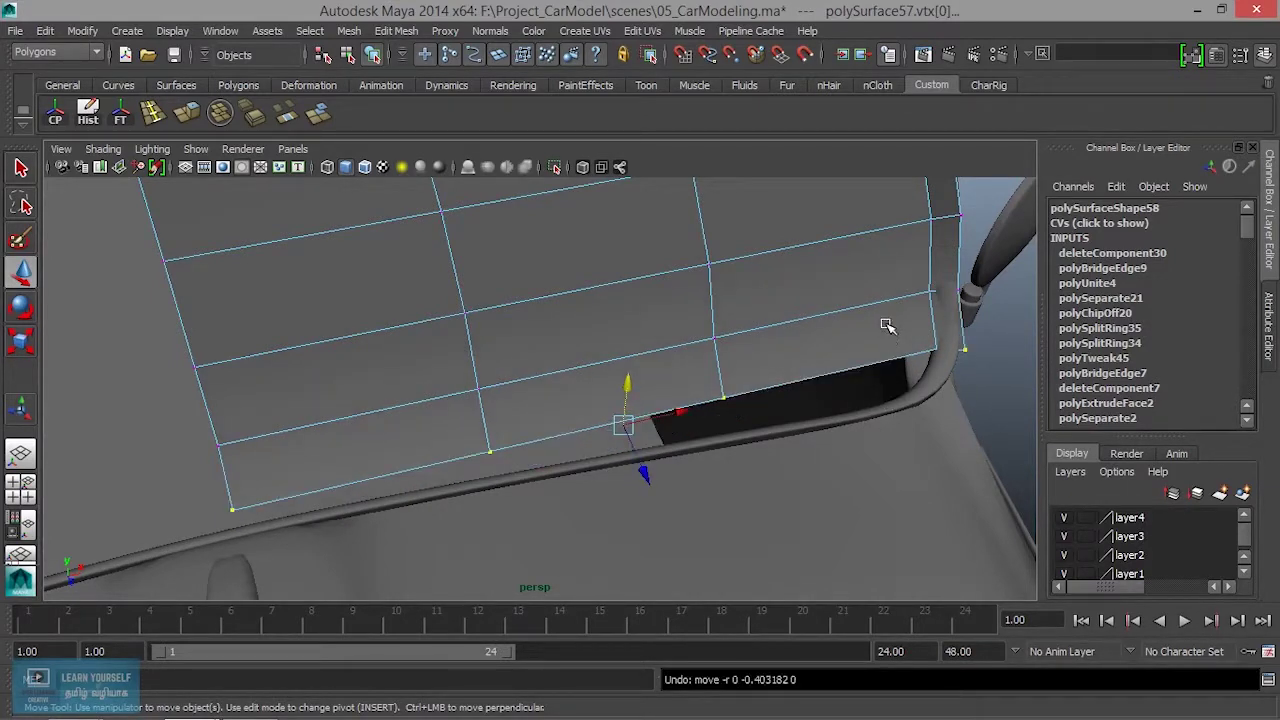
{"action": "left_click_drag", "start_coordinate": [640, 413], "coordinate": [613, 474], "text": "alt"}
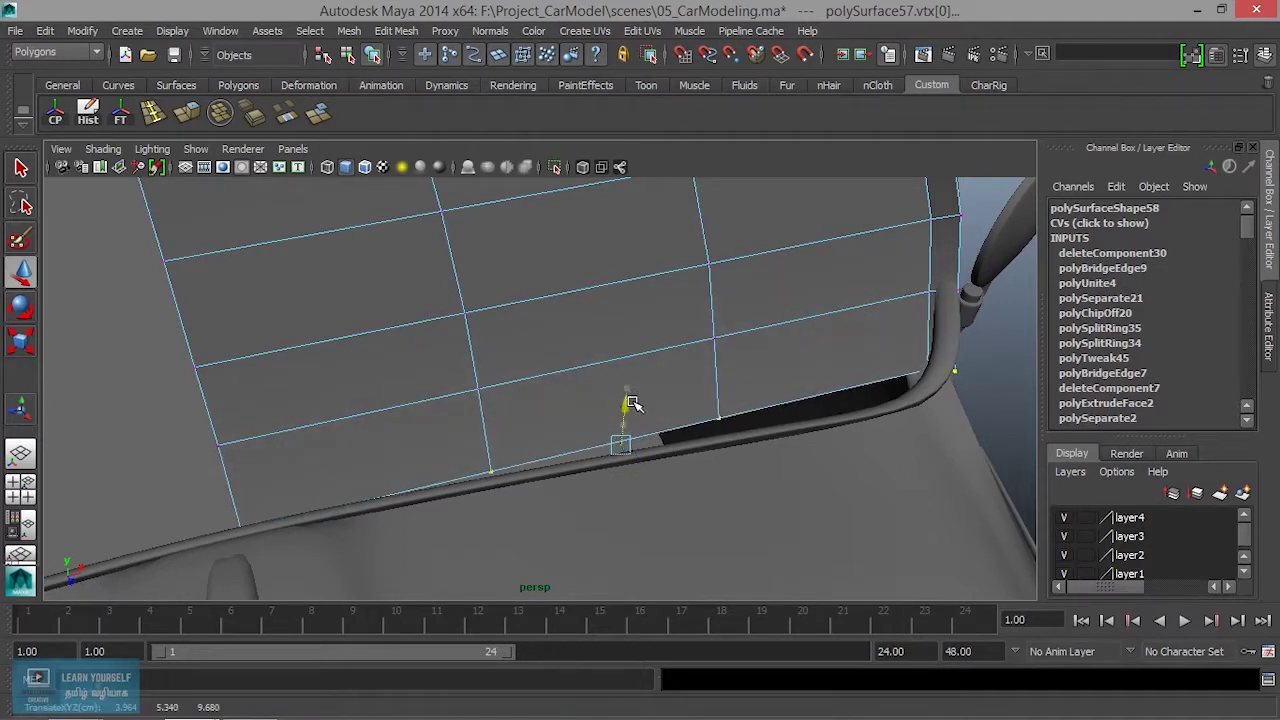
{"action": "middle_click_drag", "start_coordinate": [620, 460], "coordinate": [653, 470]}
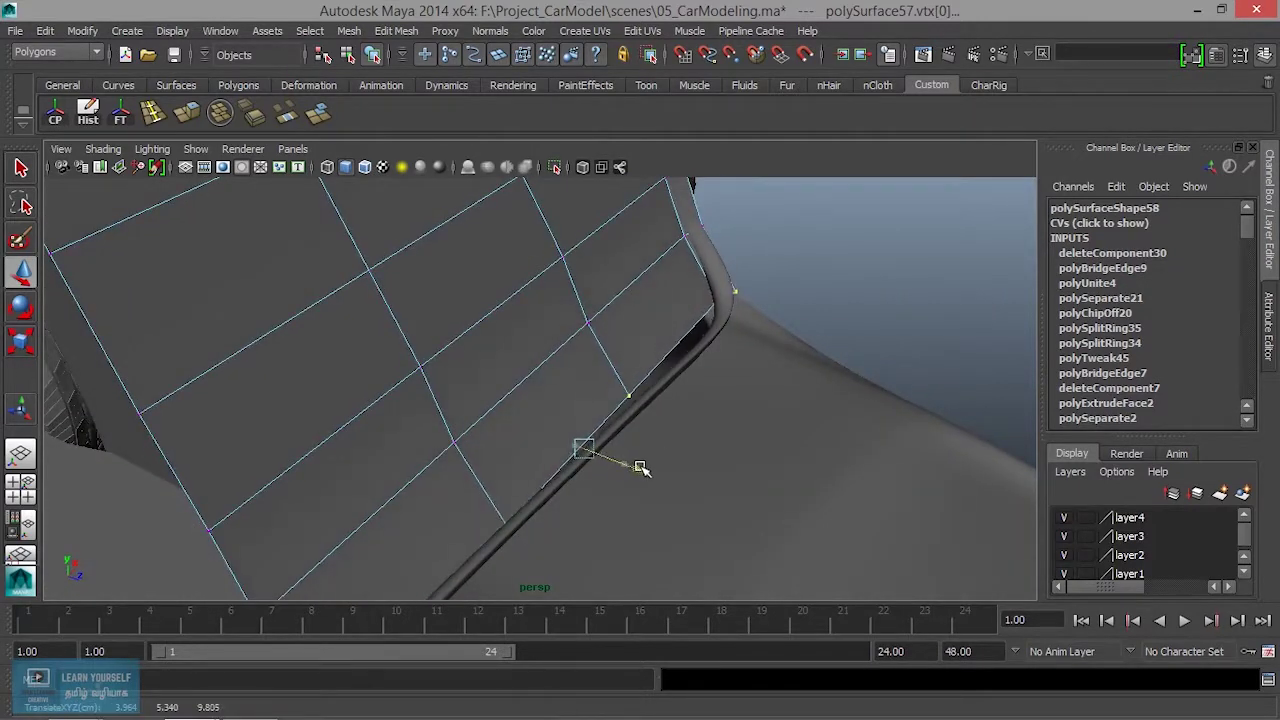
{"action": "left_click_drag", "start_coordinate": [653, 470], "coordinate": [786, 400], "text": "alt"}
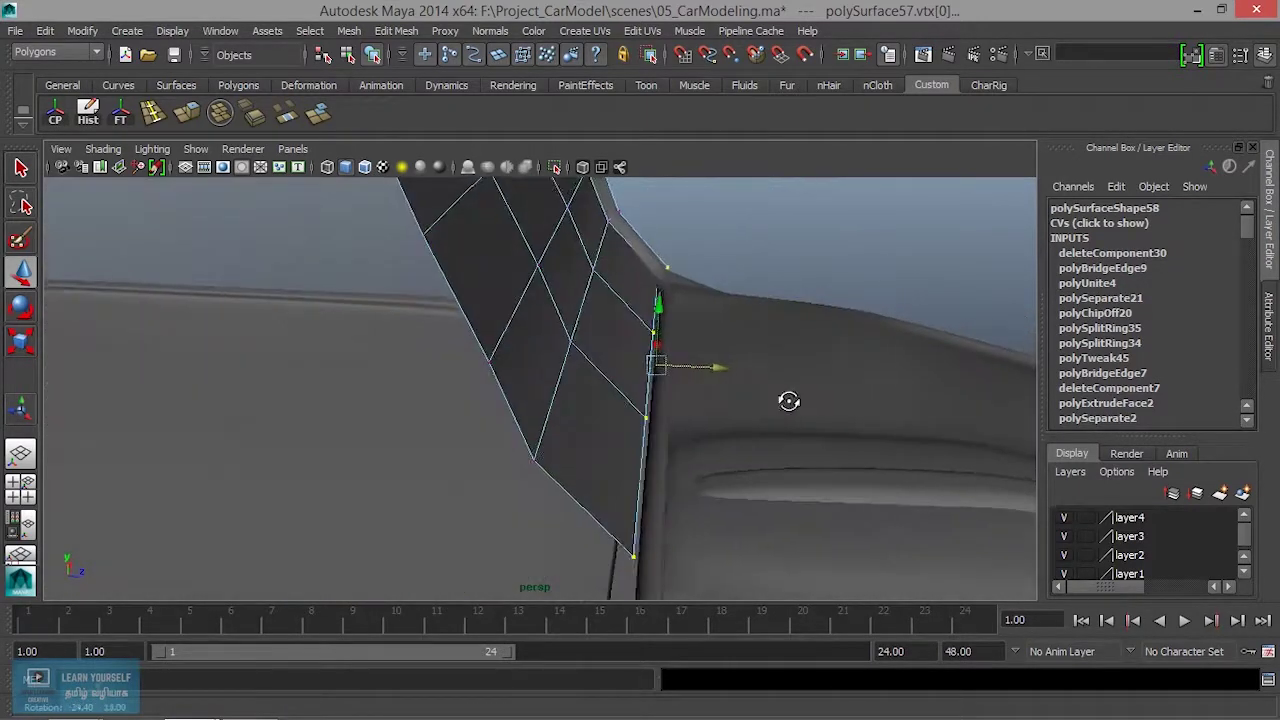
{"action": "middle_click_drag", "start_coordinate": [709, 369], "coordinate": [718, 368]}
{"action": "mouse_move", "coordinate": [718, 398]}
{"action": "left_mouse_down", "text": "alt"}
{"action": "mouse_move", "coordinate": [677, 437]}
{"action": "mouse_move", "coordinate": [569, 437]}
{"action": "mouse_move", "coordinate": [589, 549]}
{"action": "mouse_move", "coordinate": [661, 482]}
{"action": "mouse_move", "coordinate": [615, 476]}
{"action": "left_mouse_up", "text": "alt"}
{"action": "key", "text": "space"}
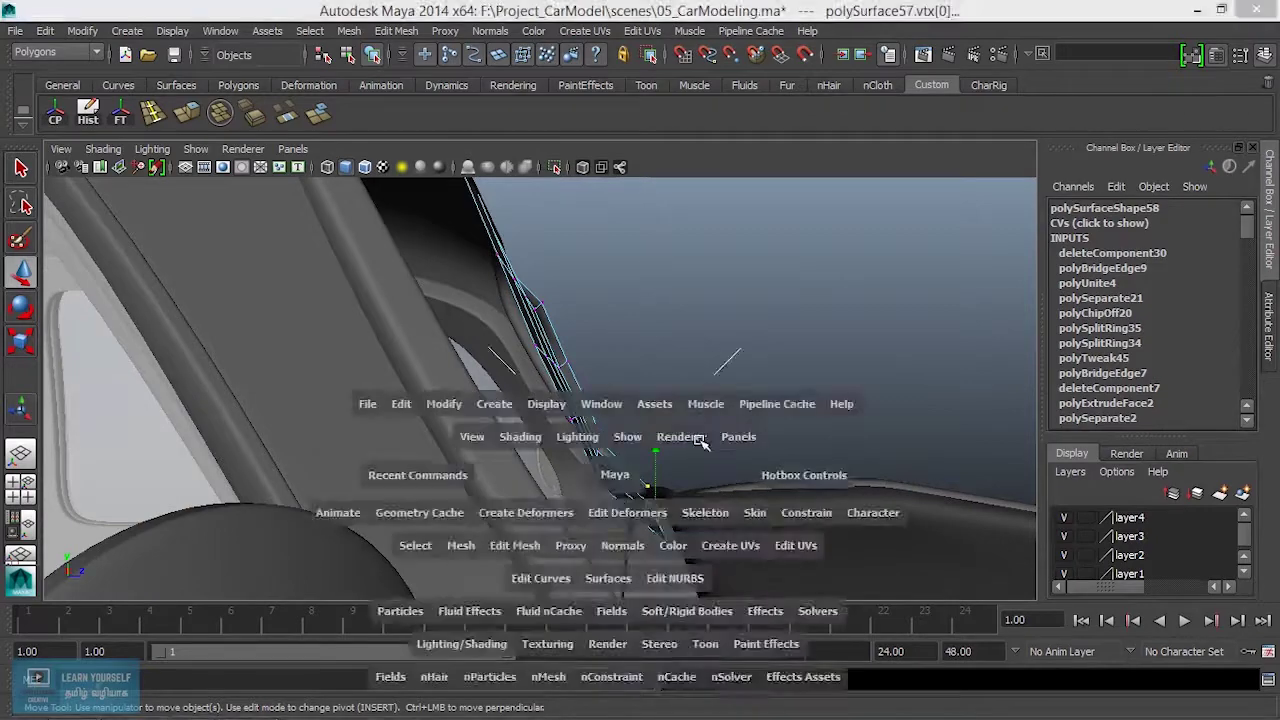
In the side view, move two panel edge vertices onto the A-pillar outline
{"action": "key", "text": "space"}
{"action": "key", "text": "space"}
{"action": "scroll", "coordinate": [602, 492], "scroll_direction": "down", "scroll_amount": 5}
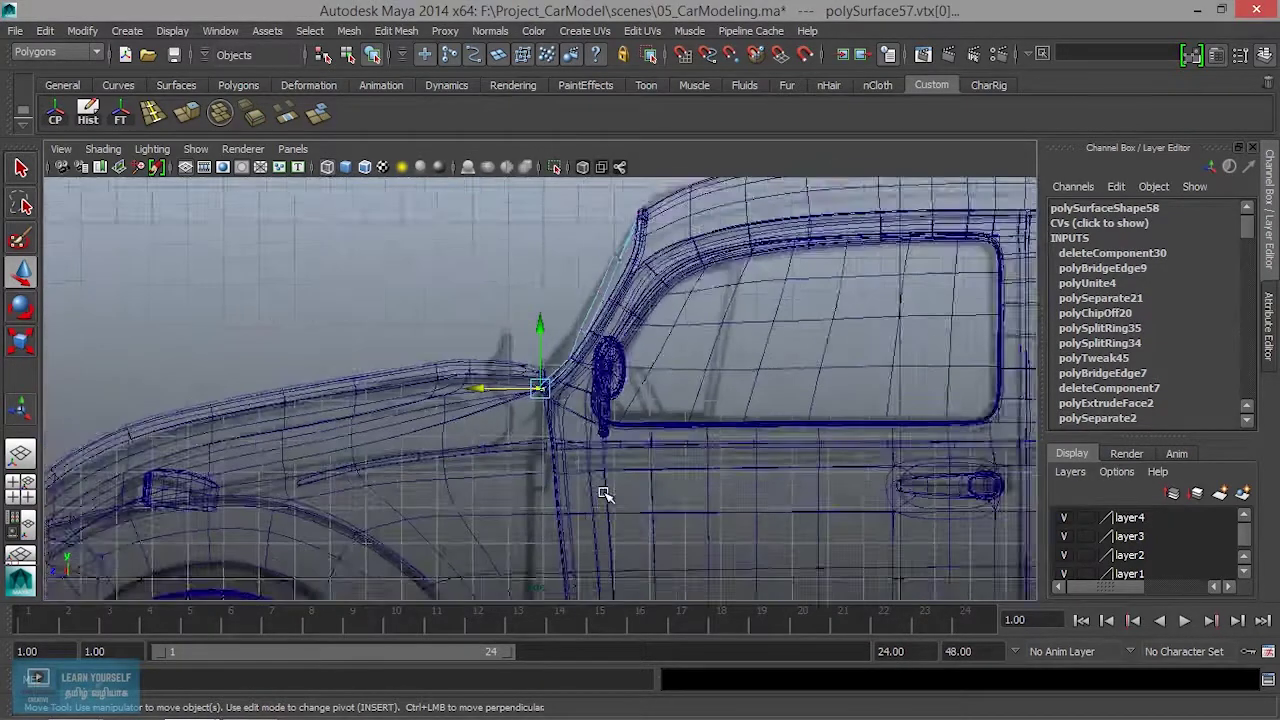
{"action": "scroll", "coordinate": [604, 492], "scroll_direction": "up", "scroll_amount": 3}
{"action": "scroll", "coordinate": [604, 492], "scroll_direction": "up", "scroll_amount": 3}
{"action": "middle_click_drag", "start_coordinate": [604, 492], "coordinate": [586, 580], "text": "alt"}
{"action": "mouse_move", "coordinate": [553, 538]}
{"action": "left_mouse_down", "text": "alt"}
{"action": "mouse_move", "coordinate": [595, 440]}
{"action": "mouse_move", "coordinate": [623, 457]}
{"action": "left_mouse_up", "text": "alt"}
{"action": "middle_click_drag", "start_coordinate": [623, 457], "coordinate": [491, 483]}
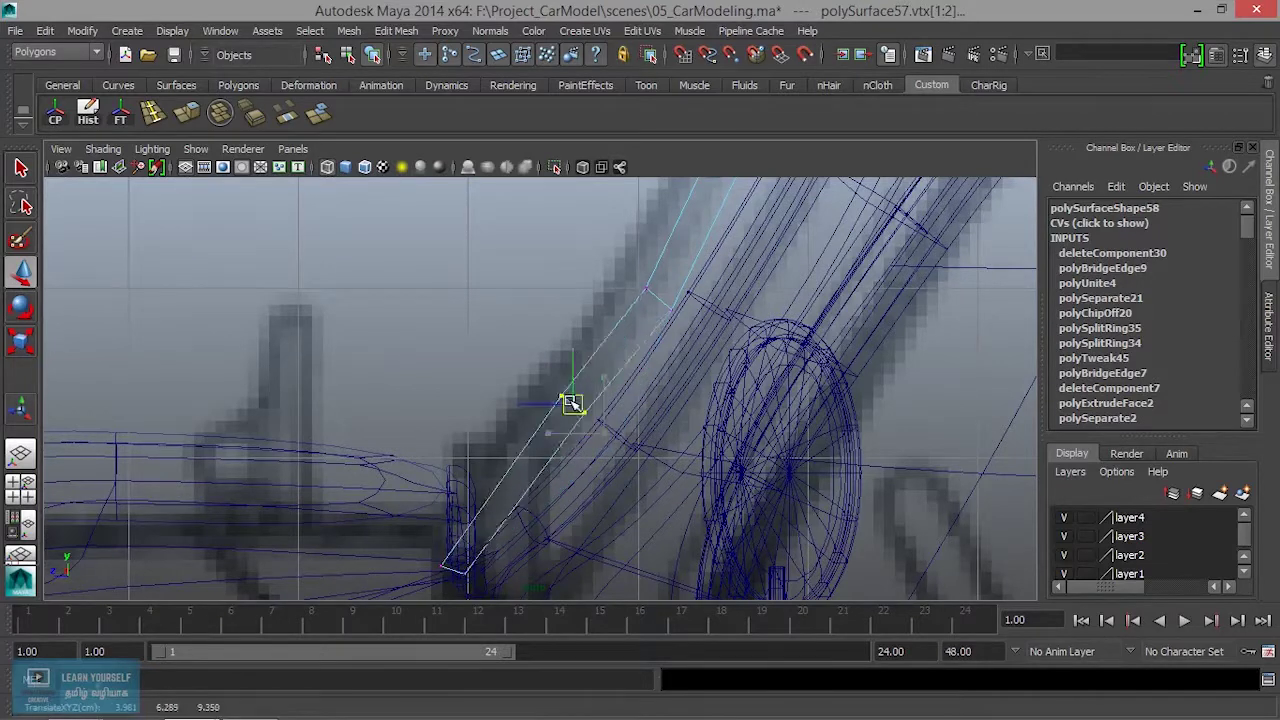
Align the bottom corner and upper pillar-edge vertices with the reference pillar outline
{"action": "left_click", "coordinate": [449, 569]}
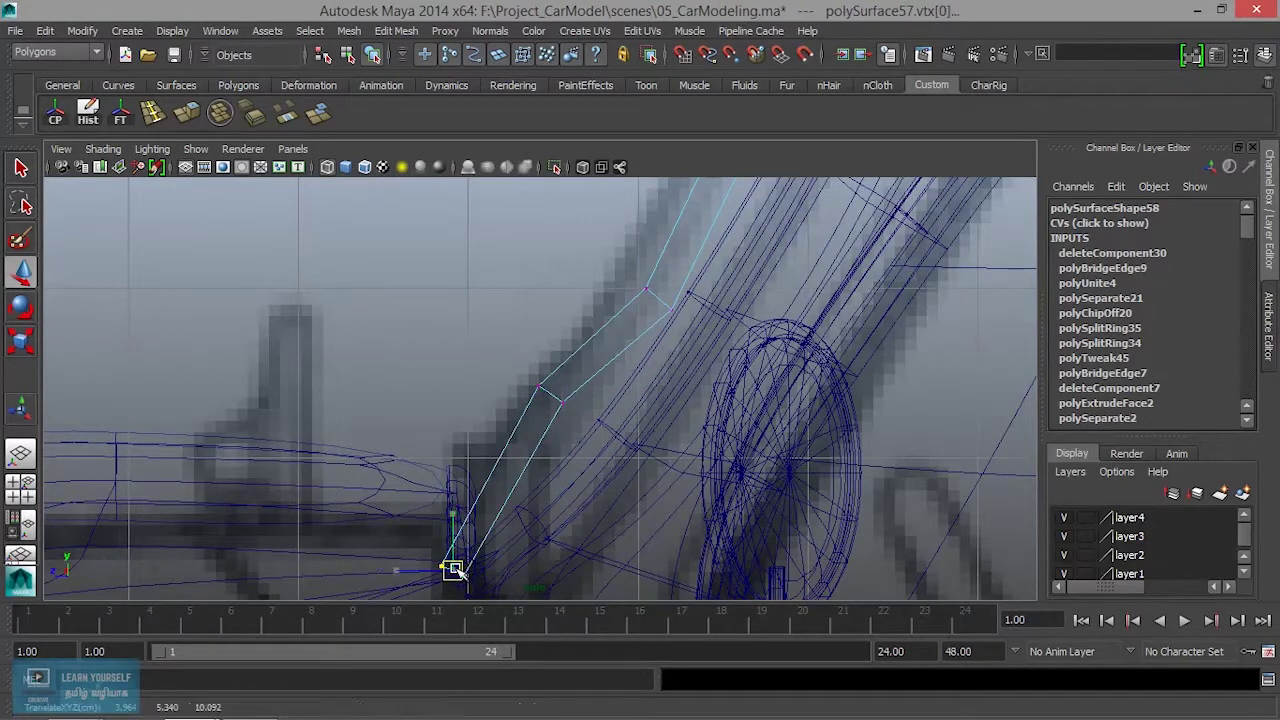
{"action": "left_click_drag", "start_coordinate": [451, 569], "coordinate": [597, 560], "text": "alt"}
{"action": "left_click", "coordinate": [604, 438]}
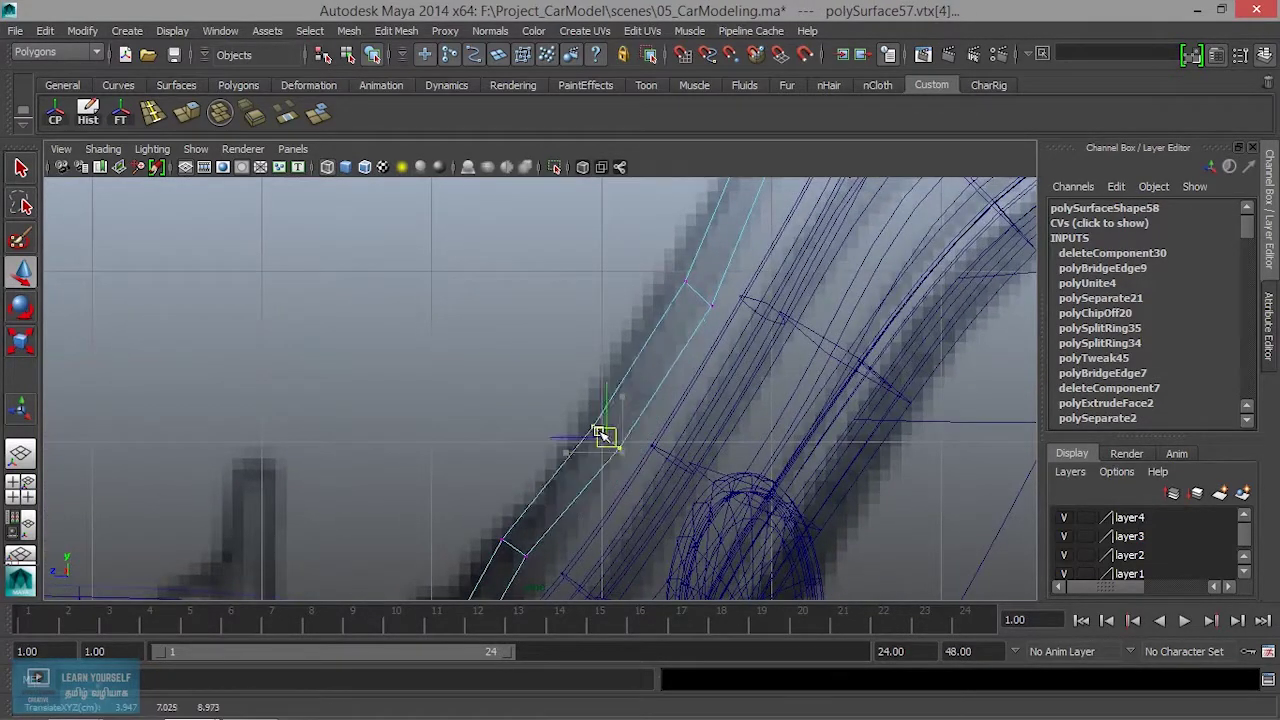
{"action": "left_click_drag", "start_coordinate": [602, 436], "coordinate": [687, 521], "text": "alt"}
{"action": "middle_click_drag", "start_coordinate": [687, 521], "coordinate": [657, 463], "text": "alt"}
{"action": "mouse_move", "coordinate": [657, 463]}
{"action": "left_mouse_down"}
{"action": "mouse_move", "coordinate": [669, 481]}
{"action": "mouse_move", "coordinate": [655, 477]}
{"action": "left_mouse_up"}
{"action": "middle_click_drag", "start_coordinate": [655, 477], "coordinate": [672, 437], "text": "alt"}
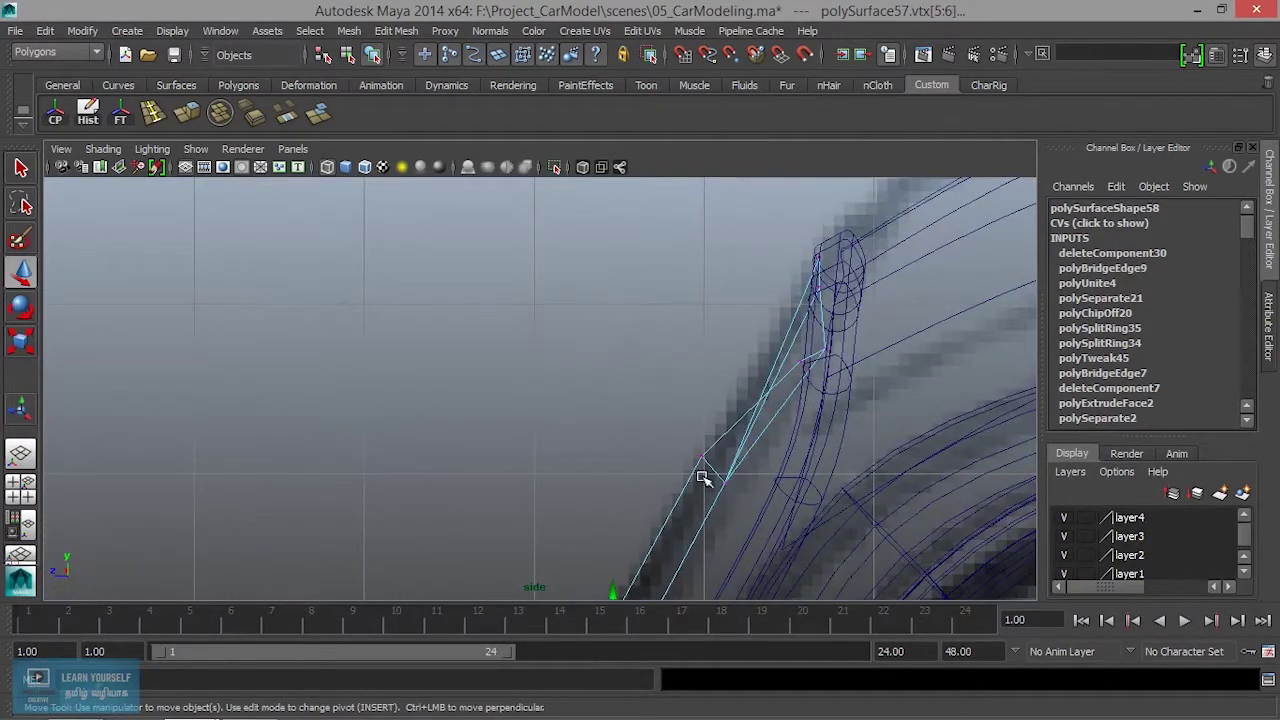
{"action": "left_click_drag", "start_coordinate": [718, 480], "coordinate": [719, 478]}
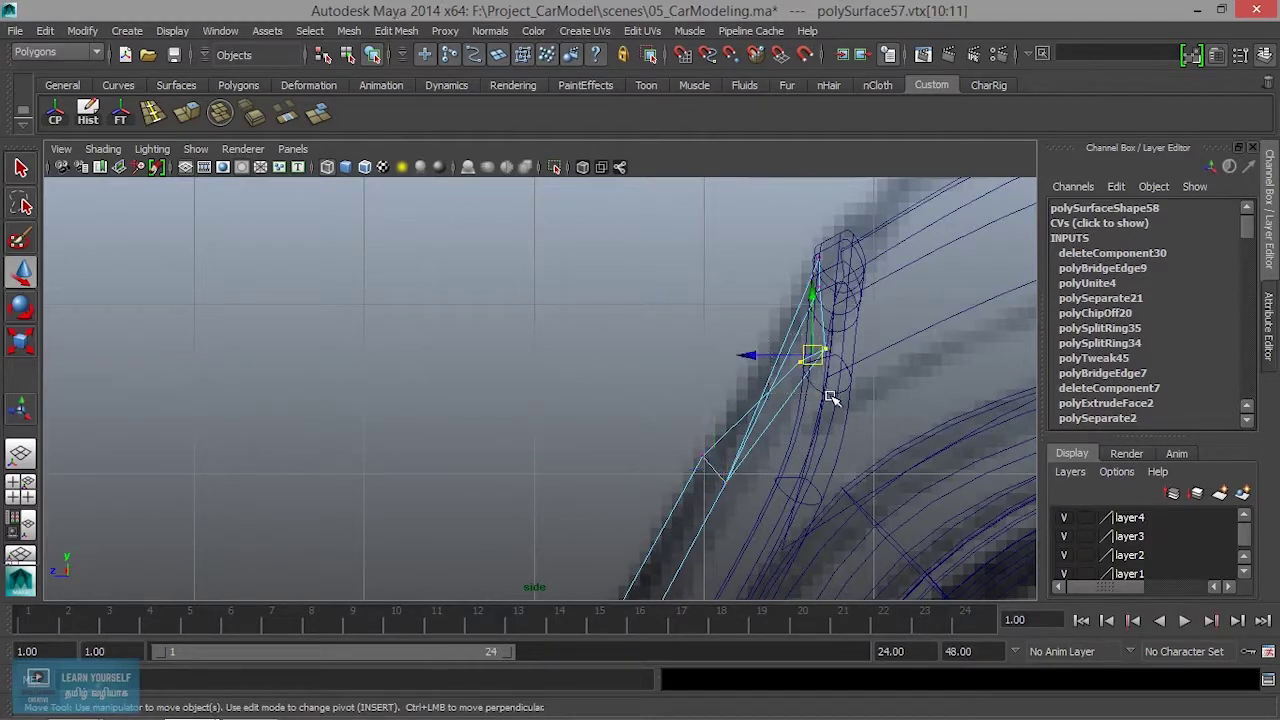
Return to perspective and orbit around the A-pillar to inspect the panel's pillar edge
{"action": "key", "text": "space"}
{"action": "key", "text": "space"}
{"action": "mouse_move", "coordinate": [693, 414]}
{"action": "left_mouse_down", "text": "alt"}
{"action": "mouse_move", "coordinate": [574, 437]}
{"action": "mouse_move", "coordinate": [674, 434]}
{"action": "mouse_move", "coordinate": [714, 457]}
{"action": "mouse_move", "coordinate": [711, 429]}
{"action": "mouse_move", "coordinate": [549, 449]}
{"action": "mouse_move", "coordinate": [346, 449]}
{"action": "mouse_move", "coordinate": [497, 449]}
{"action": "mouse_move", "coordinate": [397, 466]}
{"action": "left_mouse_up", "text": "alt"}
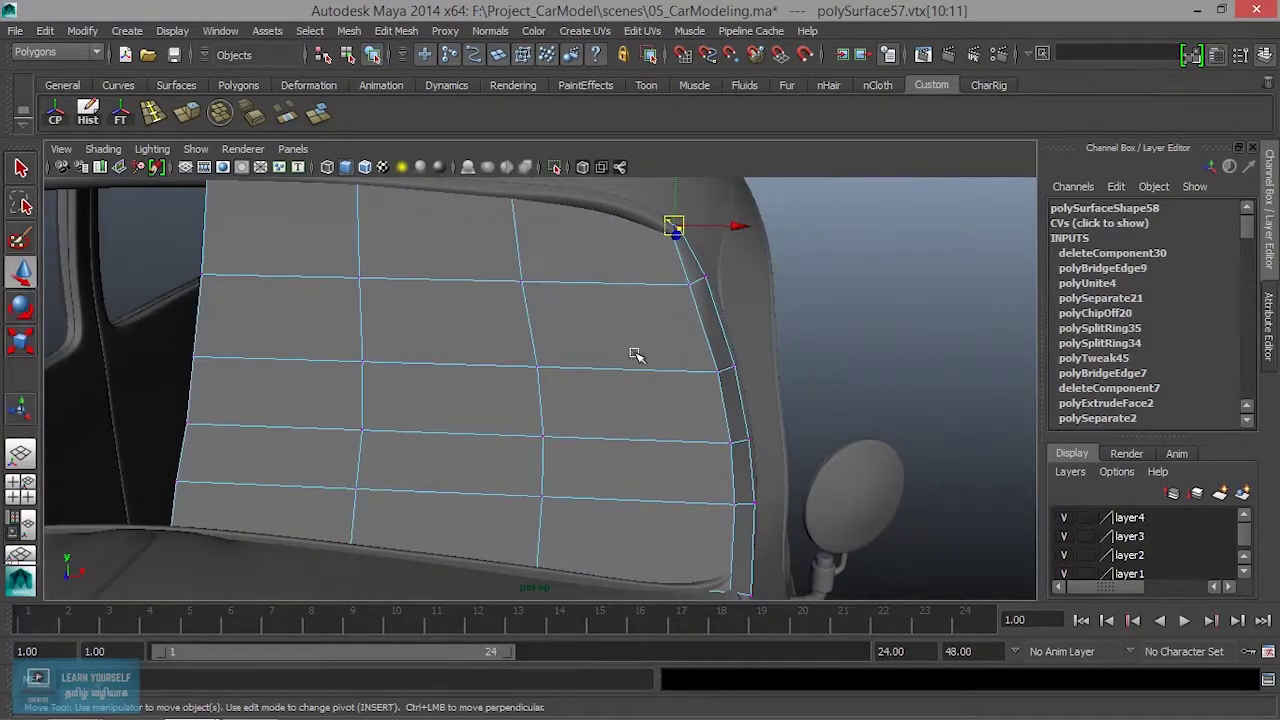
{"action": "right_click_drag", "start_coordinate": [667, 344], "coordinate": [655, 362]}
{"action": "left_click_drag", "start_coordinate": [716, 425], "coordinate": [738, 420], "text": "alt"}
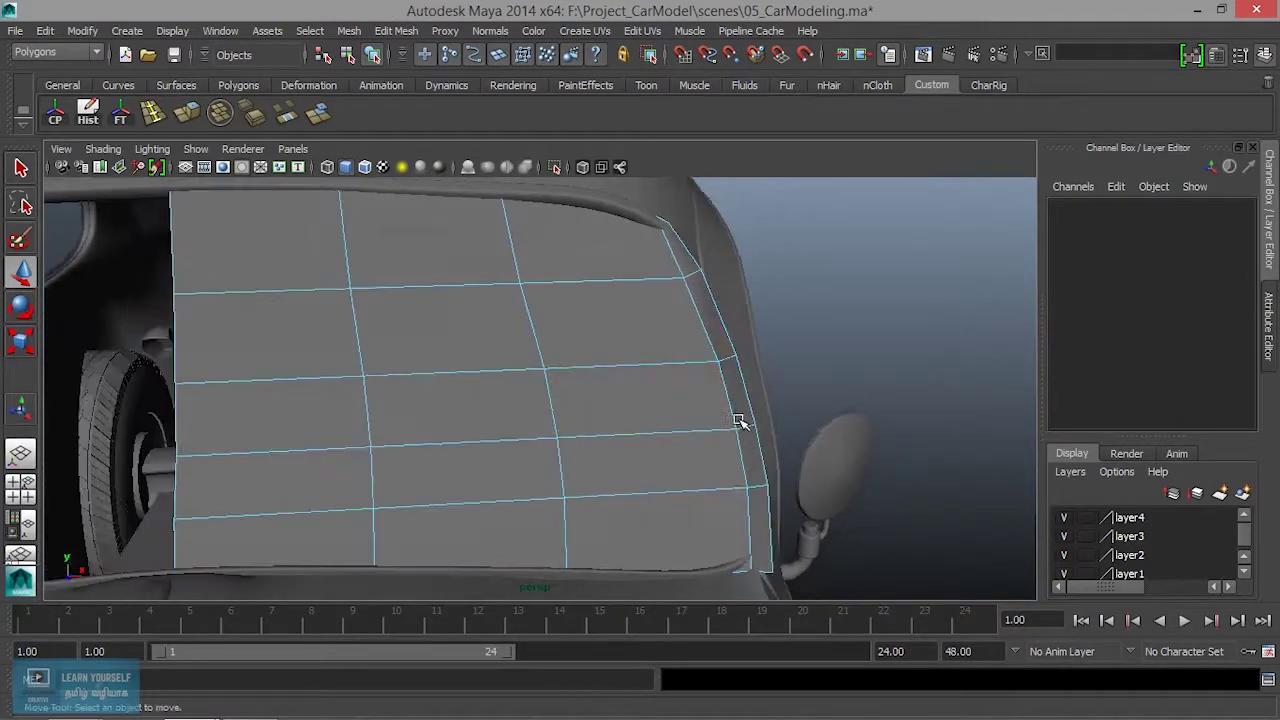
Select the strip of panel faces along the window edge, then clear that selection
{"action": "left_click", "coordinate": [690, 264]}
{"action": "double_click", "coordinate": [760, 530], "text": "shift"}
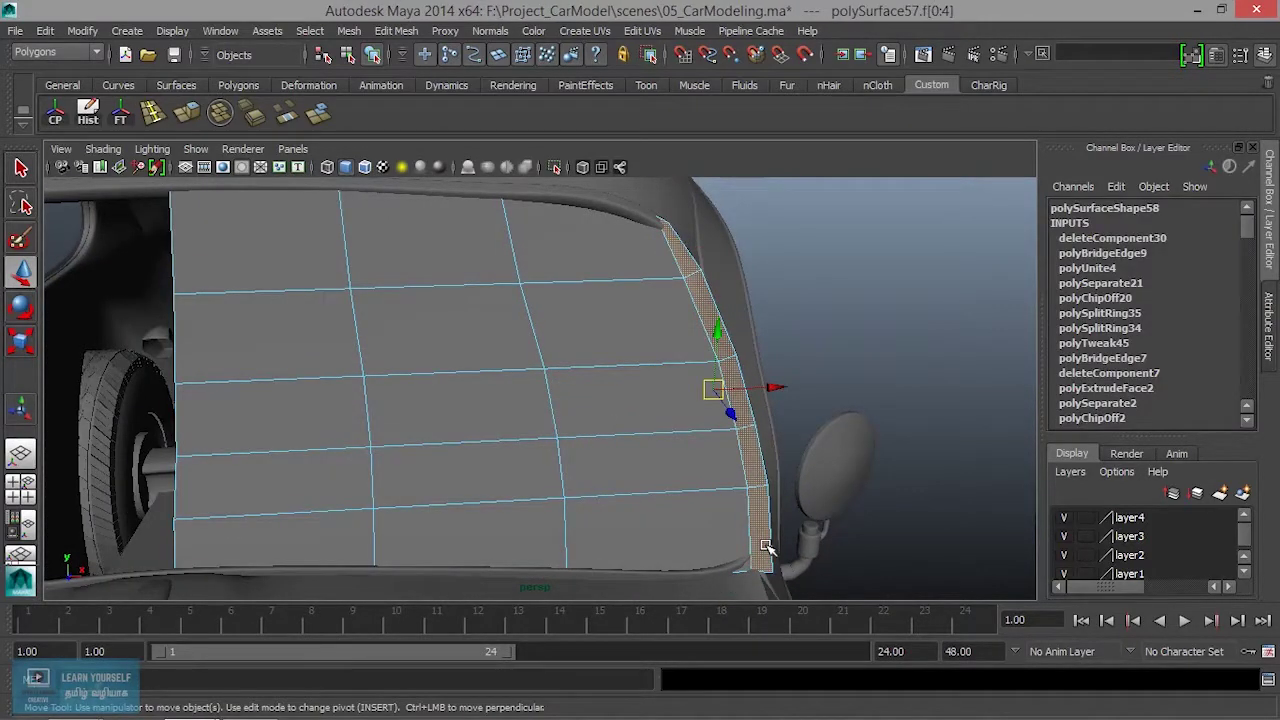
{"action": "left_click", "coordinate": [762, 552]}
{"action": "mouse_move", "coordinate": [757, 557]}
{"action": "left_mouse_down", "text": "alt"}
{"action": "mouse_move", "coordinate": [640, 560]}
{"action": "mouse_move", "coordinate": [583, 517]}
{"action": "mouse_move", "coordinate": [591, 416]}
{"action": "left_mouse_up", "text": "alt"}
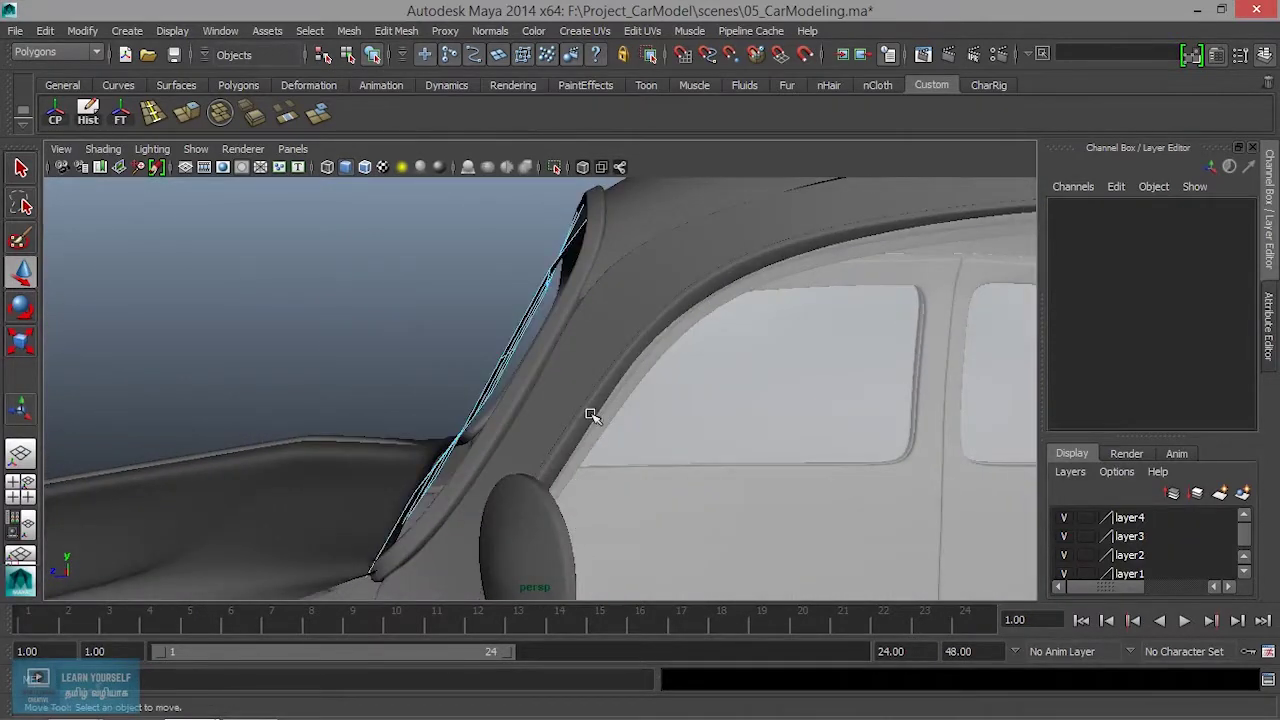
In the side view, switch the panel to vertex mode and select the mid-pillar edge vertex
{"action": "key", "text": "space"}
{"action": "key", "text": "space"}
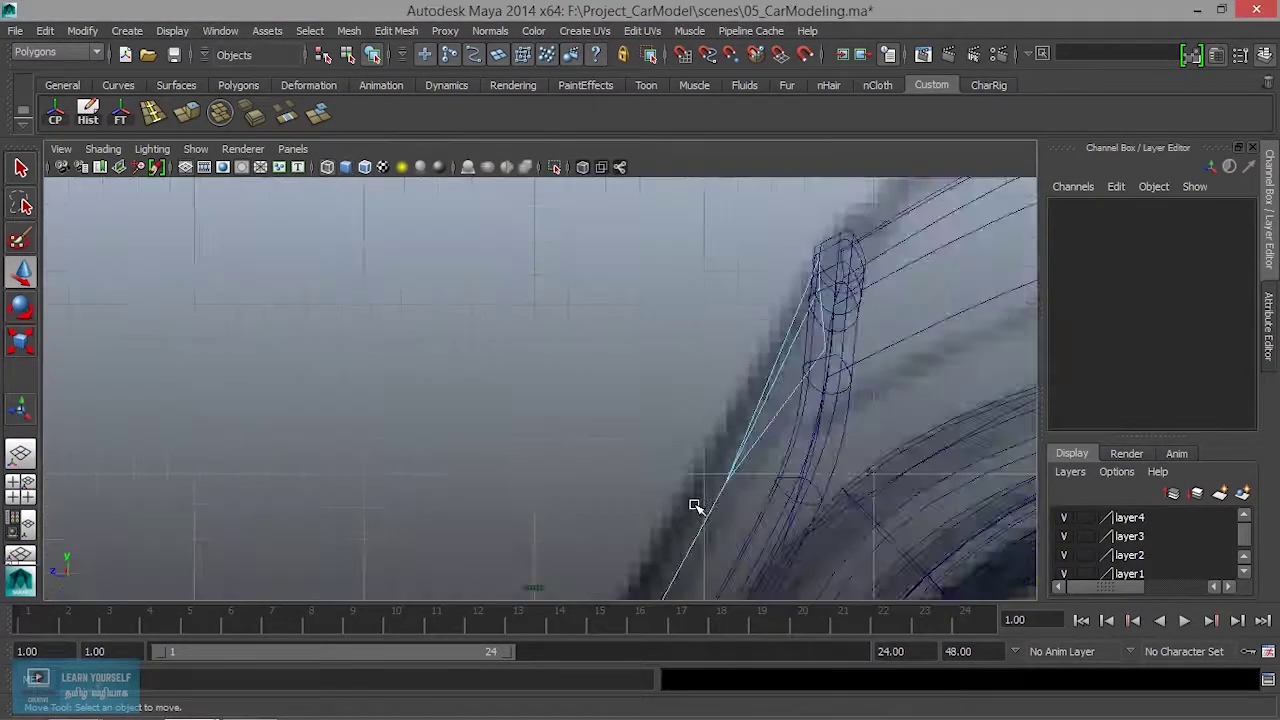
{"action": "scroll", "coordinate": [691, 506], "scroll_direction": "down", "scroll_amount": 3}
{"action": "scroll", "coordinate": [691, 516], "scroll_direction": "up", "scroll_amount": 3}
{"action": "middle_click_drag", "start_coordinate": [691, 516], "coordinate": [652, 455], "text": "alt"}
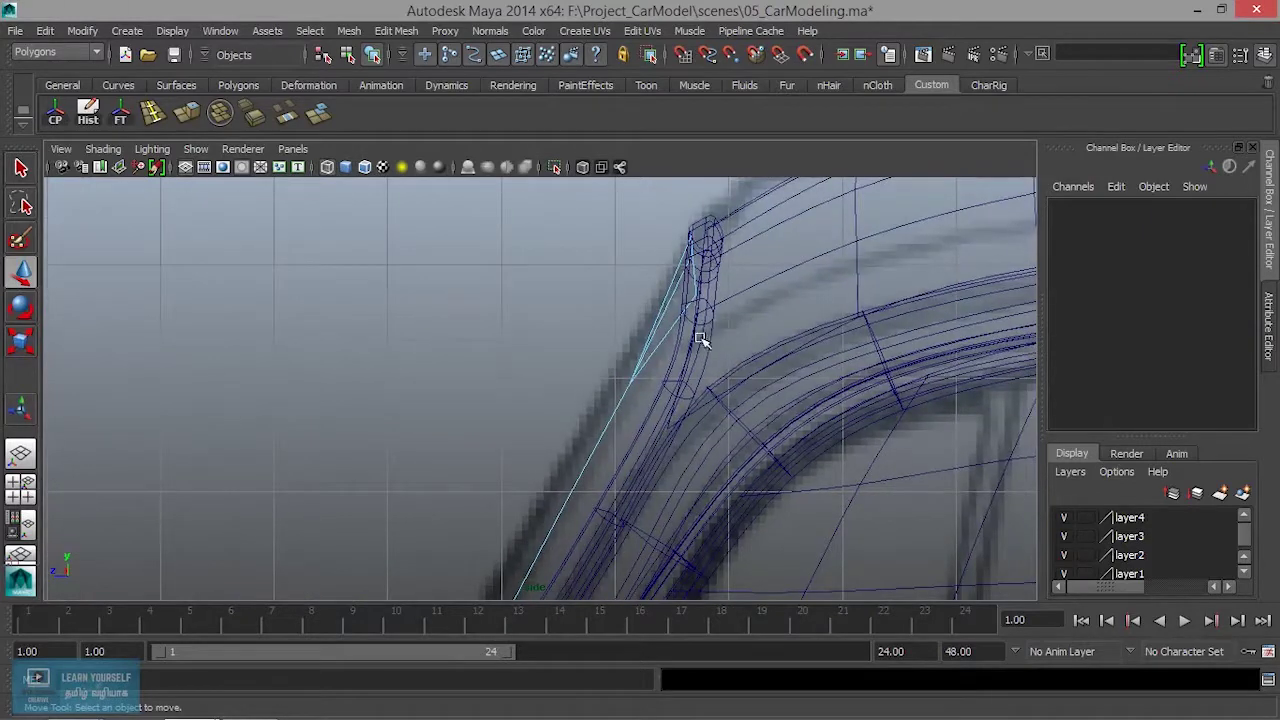
{"action": "right_click", "coordinate": [692, 308]}
{"action": "left_click", "coordinate": [636, 306]}
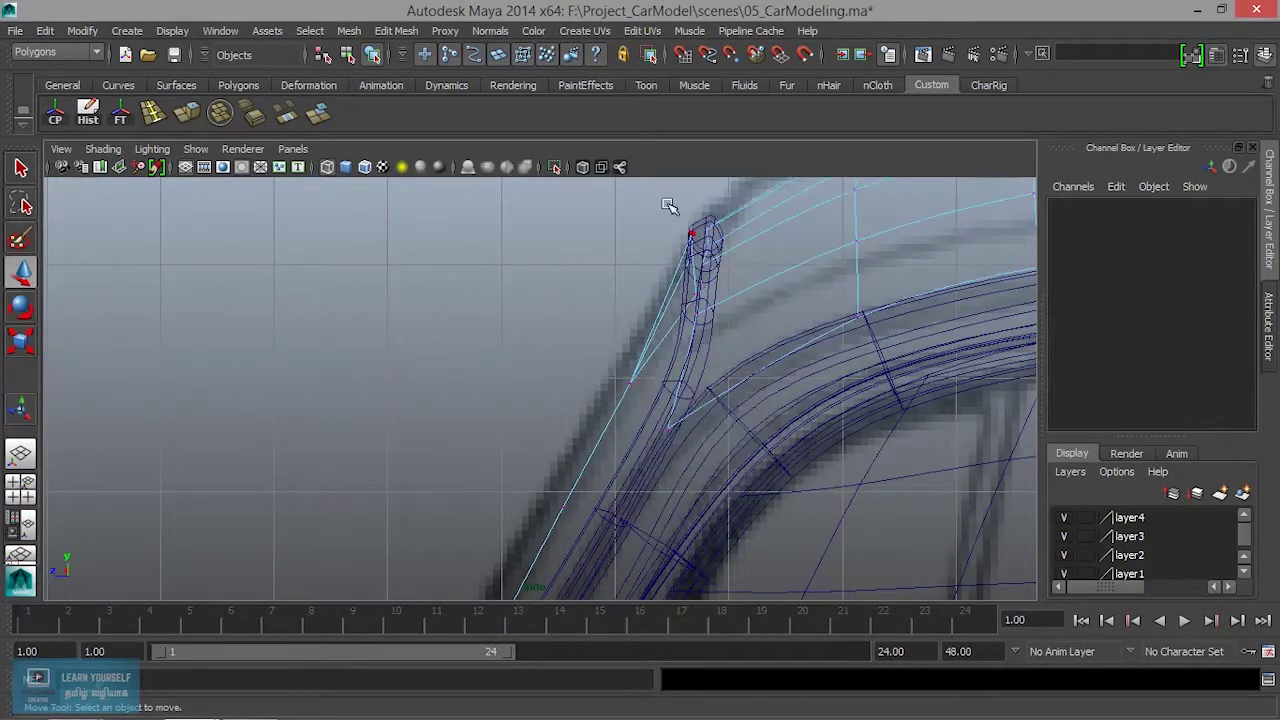
{"action": "left_click", "coordinate": [708, 250]}
{"action": "left_click", "coordinate": [624, 386]}
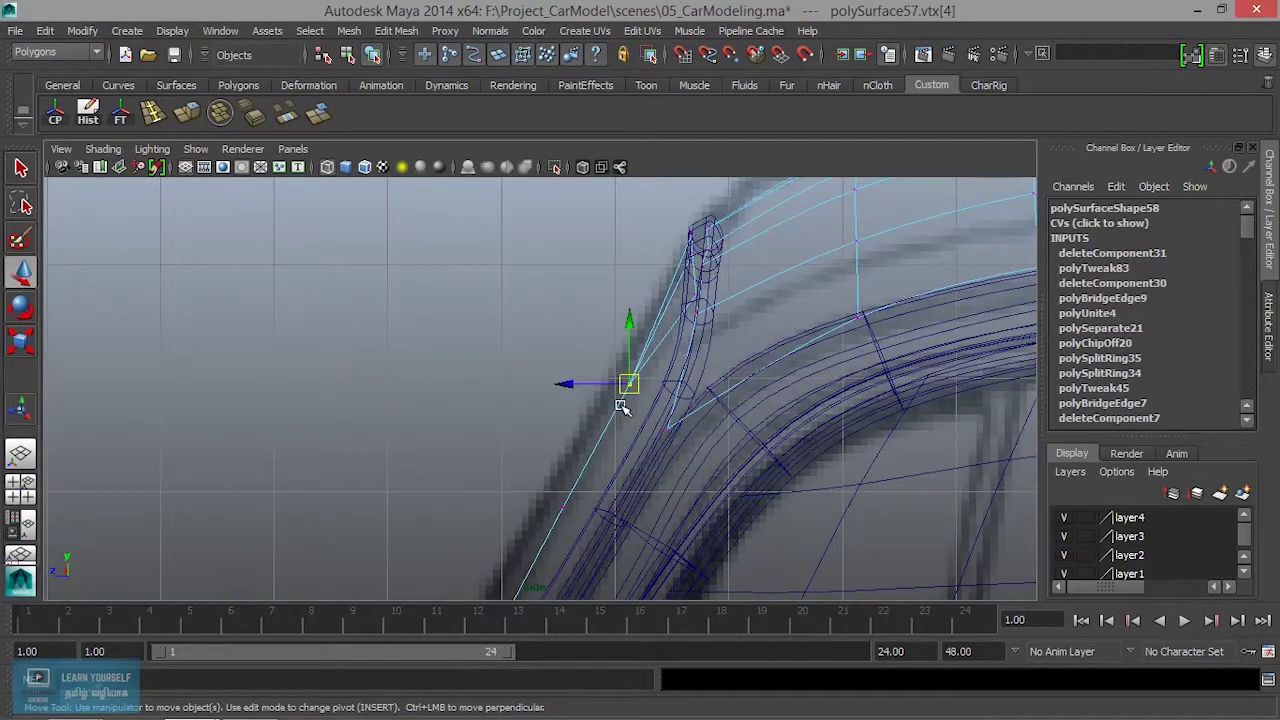
{"action": "left_click", "coordinate": [670, 340]}
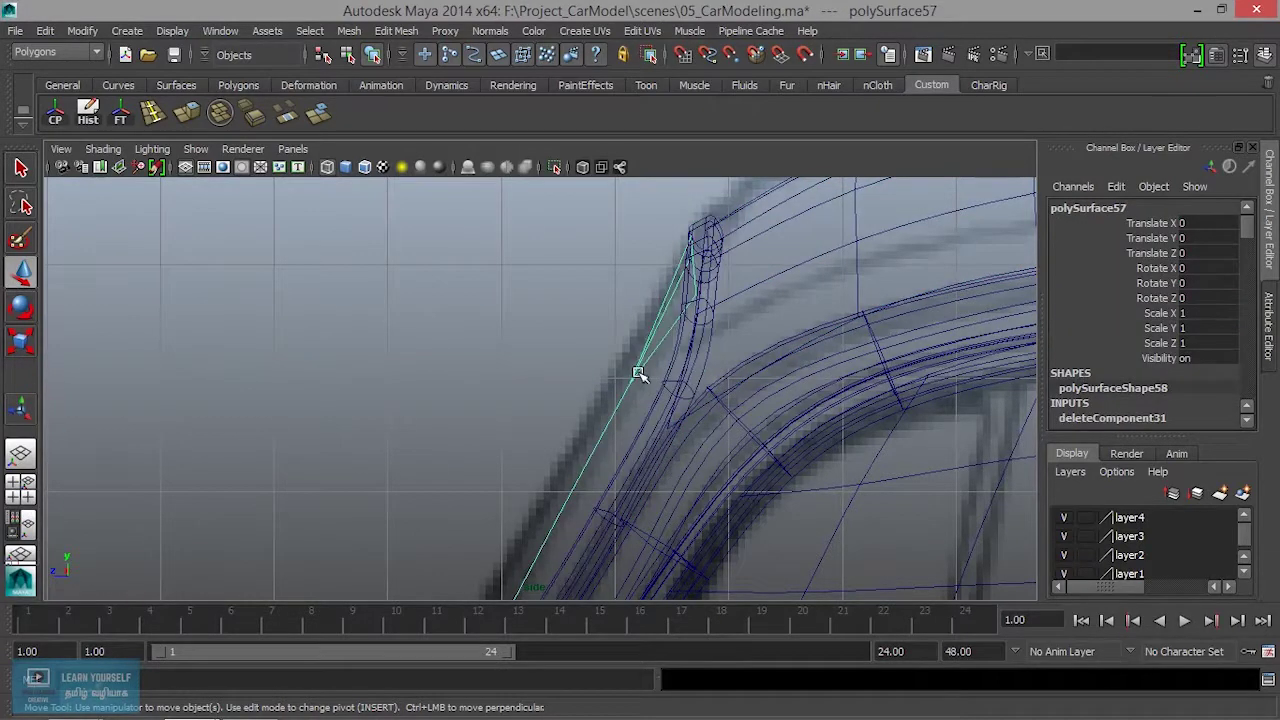
{"action": "right_click_drag", "start_coordinate": [634, 330], "coordinate": [690, 258]}
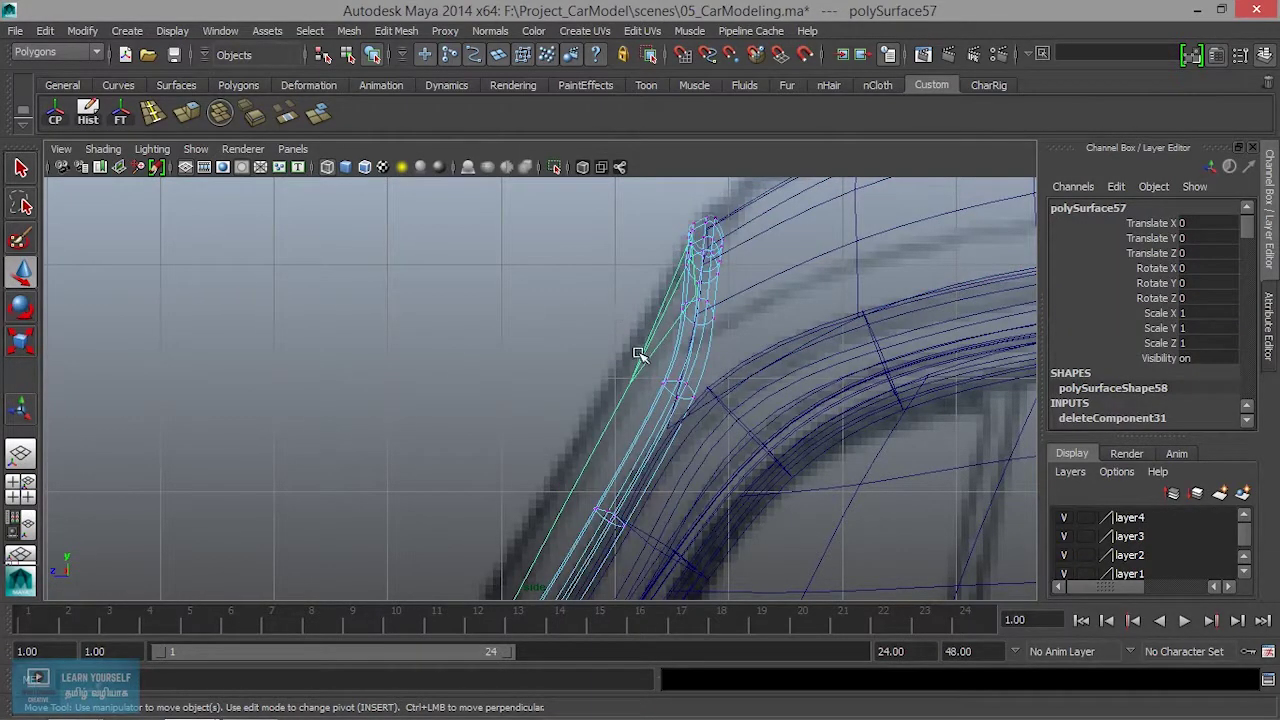
{"action": "mouse_move", "coordinate": [648, 306]}
{"action": "right_mouse_down"}
{"action": "mouse_move", "coordinate": [593, 313]}
{"action": "mouse_move", "coordinate": [754, 384]}
{"action": "mouse_move", "coordinate": [786, 349]}
{"action": "mouse_move", "coordinate": [729, 306]}
{"action": "mouse_move", "coordinate": [700, 362]}
{"action": "right_mouse_up"}
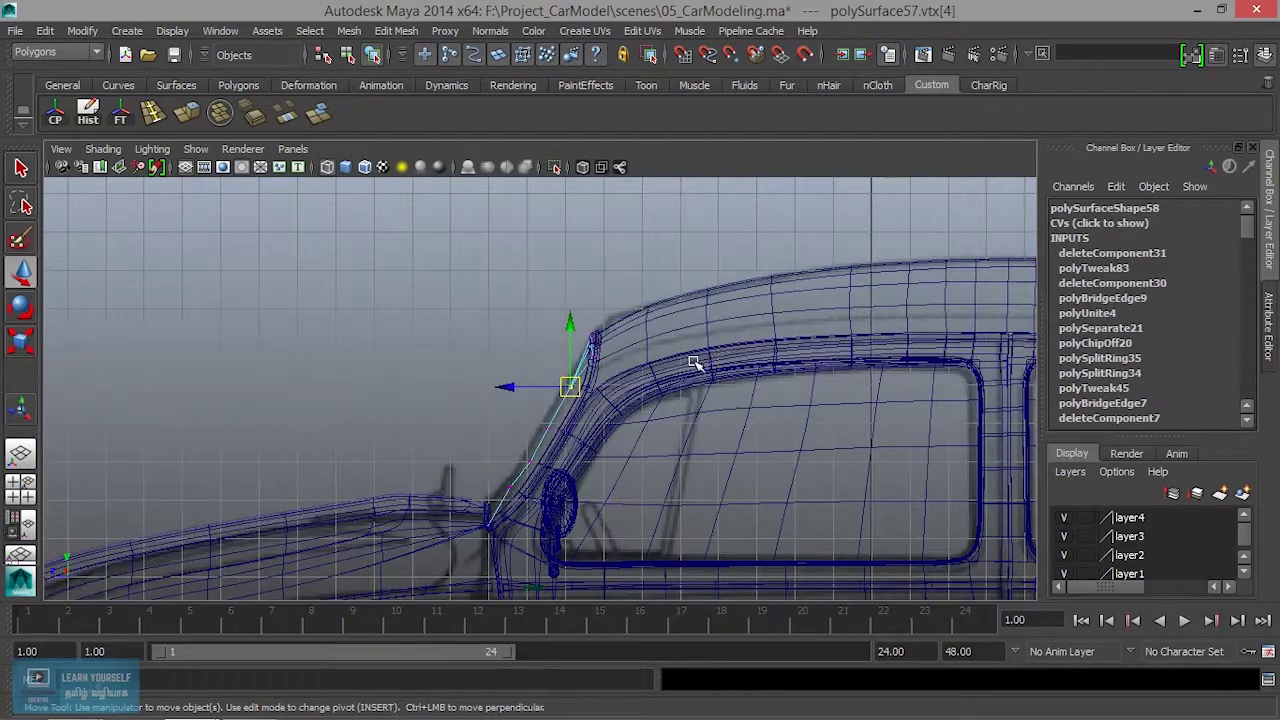
Pull the two pillar-tip vertices and the next one down onto the side view's pillar outline
{"action": "scroll", "coordinate": [700, 362], "scroll_direction": "up", "scroll_amount": 5}
{"action": "scroll", "coordinate": [680, 240], "scroll_direction": "up", "scroll_amount": 1}
{"action": "mouse_move", "coordinate": [716, 236]}
{"action": "left_mouse_down"}
{"action": "mouse_move", "coordinate": [672, 298]}
{"action": "mouse_move", "coordinate": [632, 266]}
{"action": "left_mouse_up"}
{"action": "middle_click_drag", "start_coordinate": [672, 370], "coordinate": [632, 298], "text": "alt"}
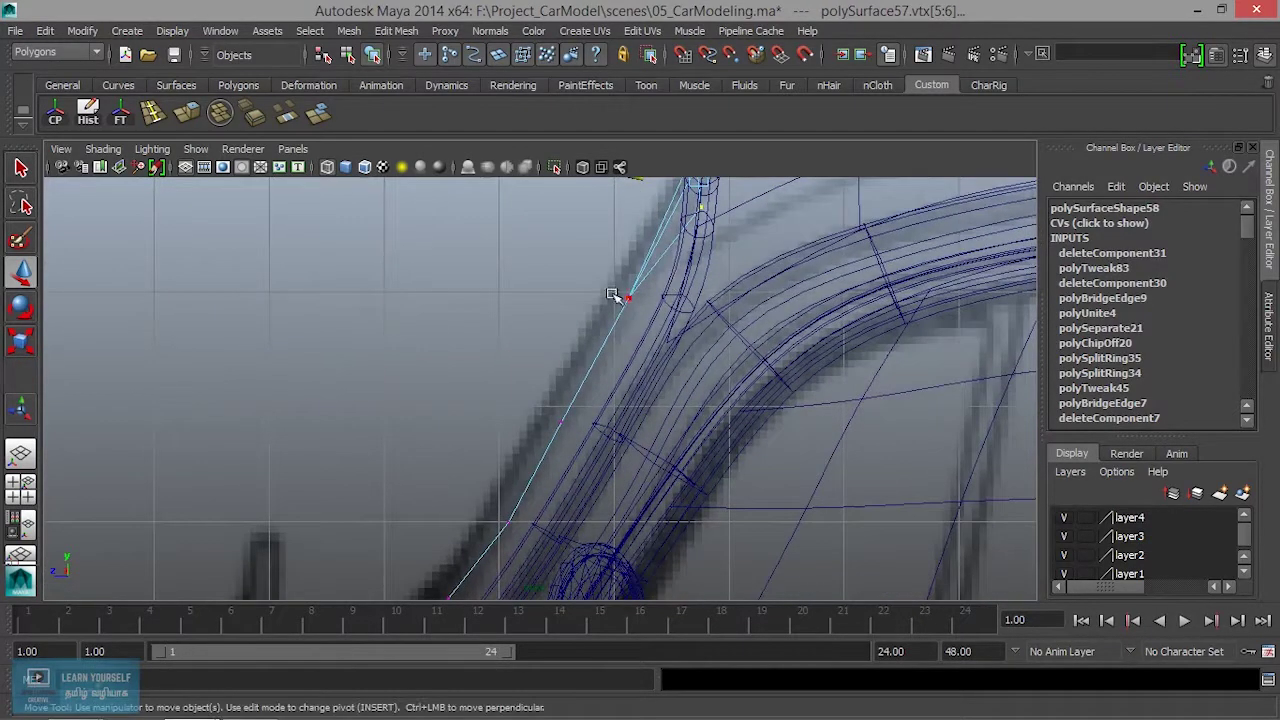
{"action": "left_click_drag", "start_coordinate": [630, 295], "coordinate": [598, 289]}
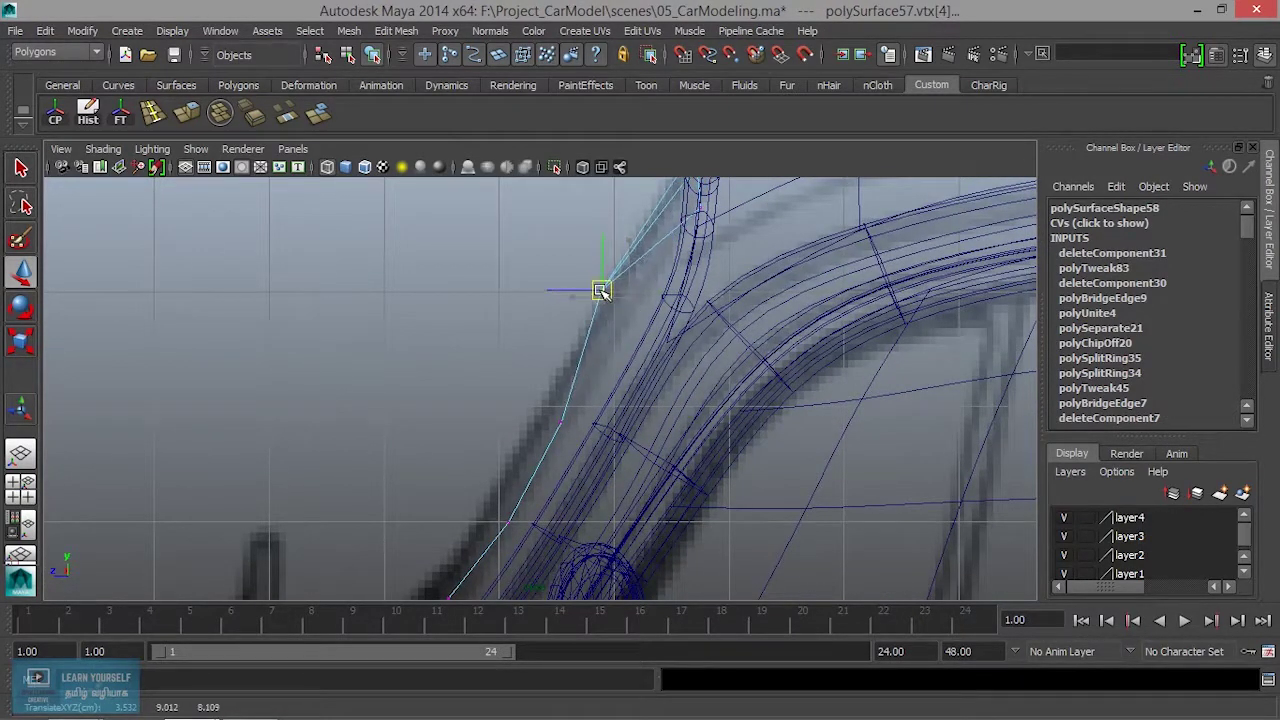
{"action": "mouse_move", "coordinate": [627, 368]}
{"action": "left_mouse_down", "text": "alt"}
{"action": "mouse_move", "coordinate": [669, 333]}
{"action": "mouse_move", "coordinate": [615, 340]}
{"action": "left_mouse_up", "text": "alt"}
{"action": "left_click", "coordinate": [583, 456]}
{"action": "left_click_drag", "start_coordinate": [588, 461], "coordinate": [563, 440]}
Move the lower edge vertices up along the pillar and set the bottom vertex on its base
{"action": "middle_click_drag", "start_coordinate": [563, 437], "coordinate": [606, 514], "text": "alt"}
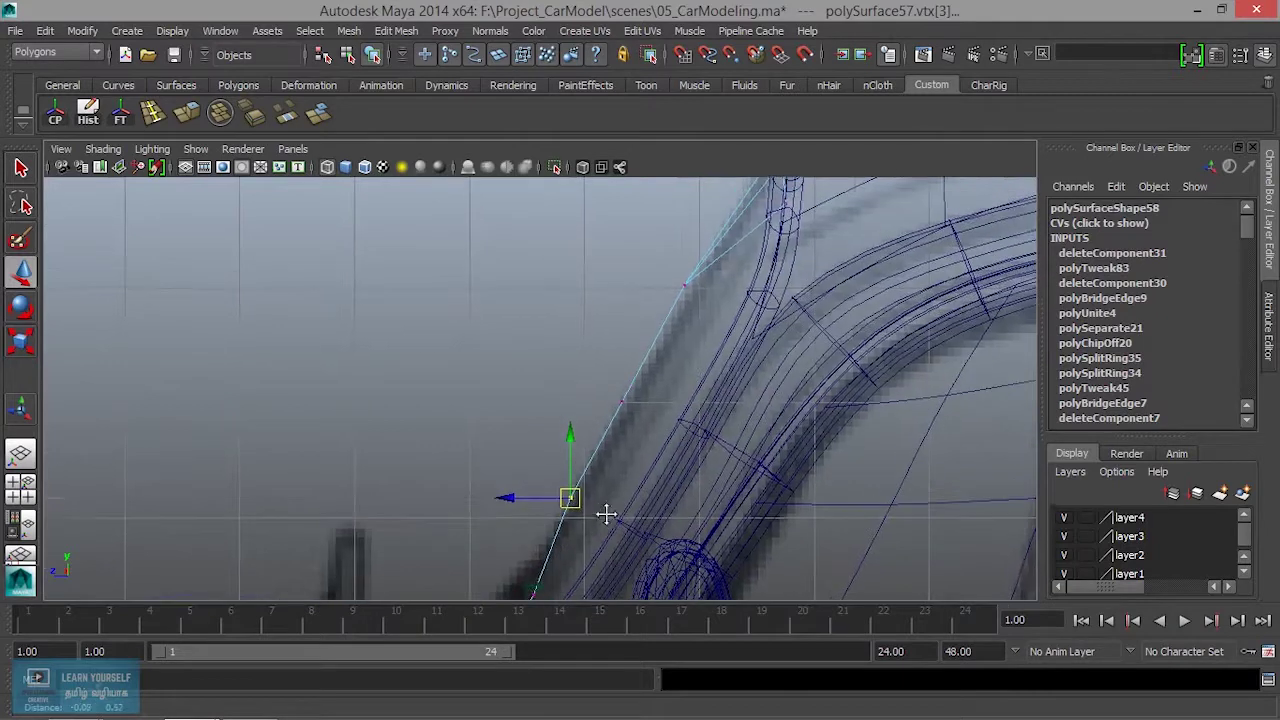
{"action": "middle_click_drag", "start_coordinate": [675, 369], "coordinate": [663, 477], "text": "alt"}
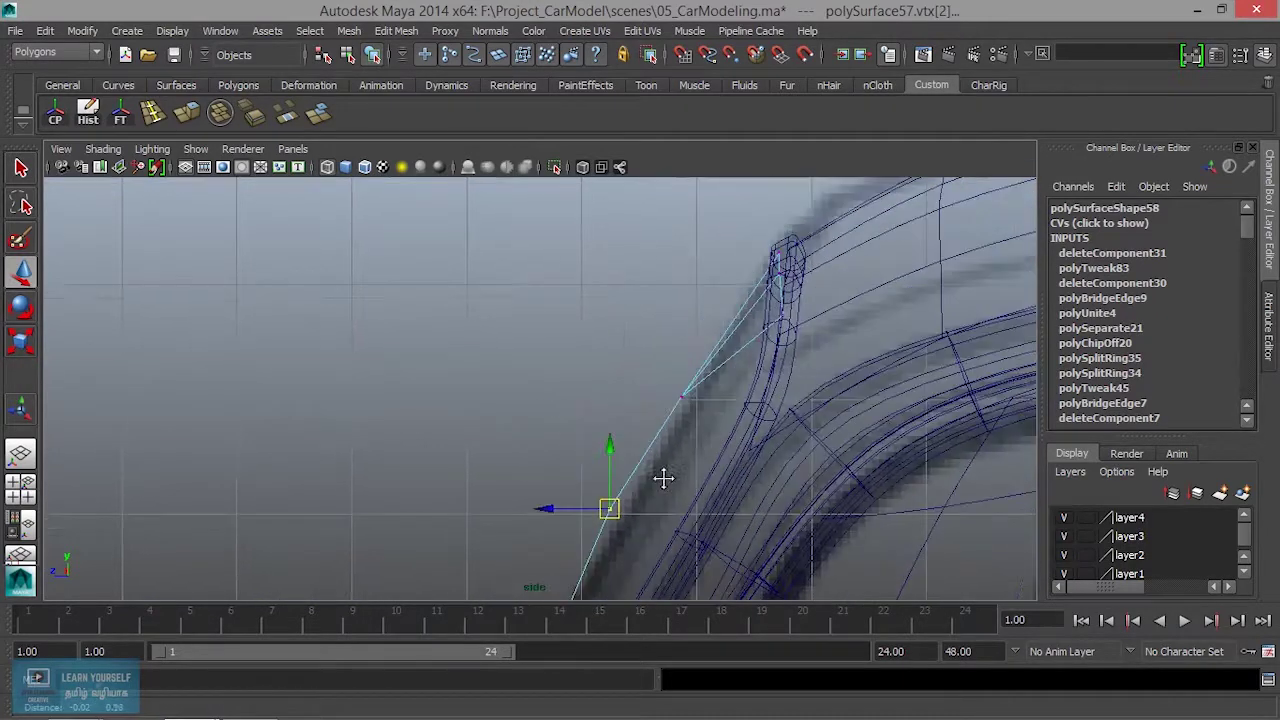
{"action": "left_click", "coordinate": [688, 389]}
{"action": "left_click_drag", "start_coordinate": [690, 390], "coordinate": [710, 345]}
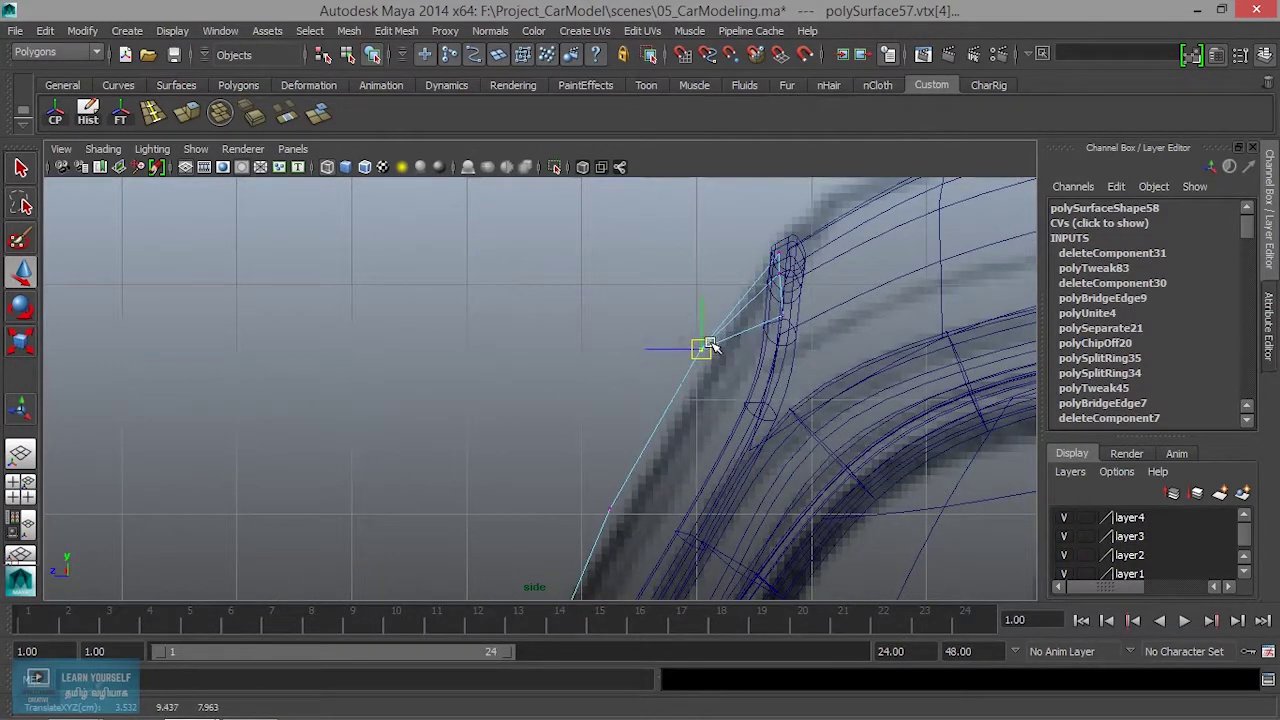
{"action": "mouse_move", "coordinate": [716, 352]}
{"action": "middle_mouse_down", "text": "alt"}
{"action": "mouse_move", "coordinate": [743, 371]}
{"action": "mouse_move", "coordinate": [648, 390]}
{"action": "middle_mouse_up", "text": "alt"}
{"action": "left_click_drag", "start_coordinate": [660, 388], "coordinate": [676, 364]}
{"action": "middle_click_drag", "start_coordinate": [697, 452], "coordinate": [764, 335], "text": "alt"}
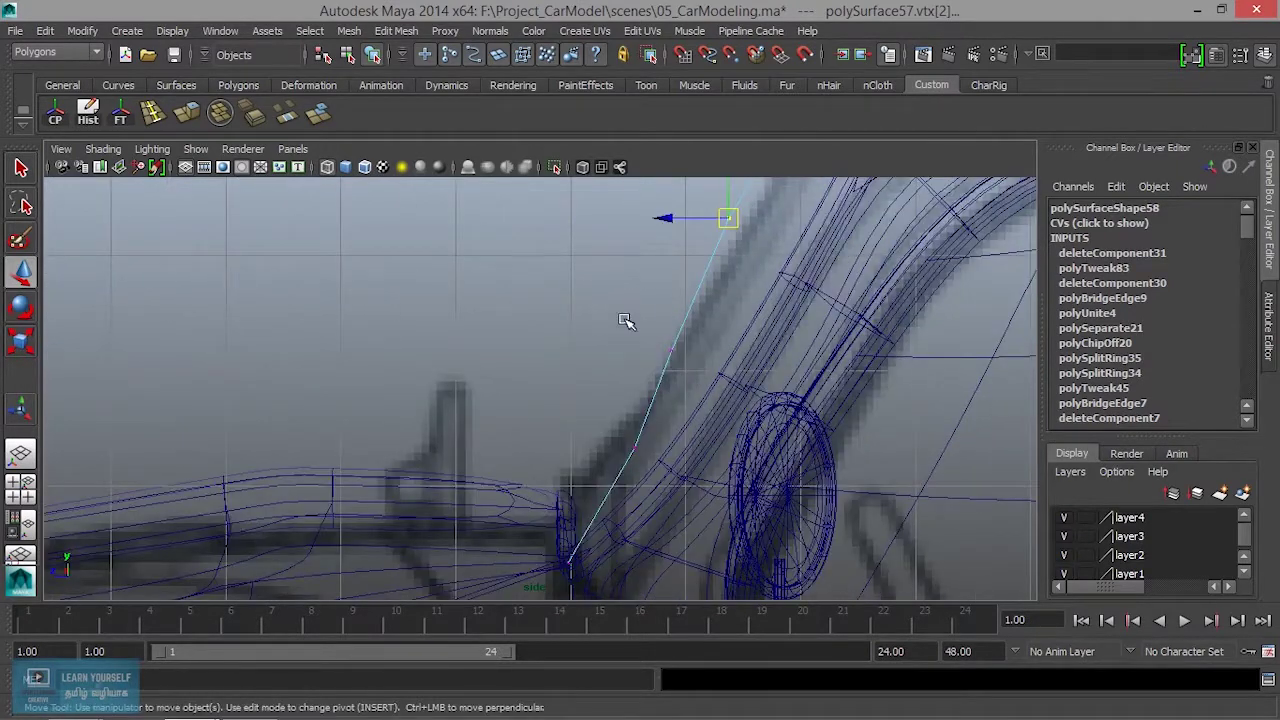
{"action": "left_click_drag", "start_coordinate": [672, 352], "coordinate": [662, 342]}
{"action": "left_click", "coordinate": [635, 447]}
{"action": "left_click_drag", "start_coordinate": [635, 446], "coordinate": [587, 448]}
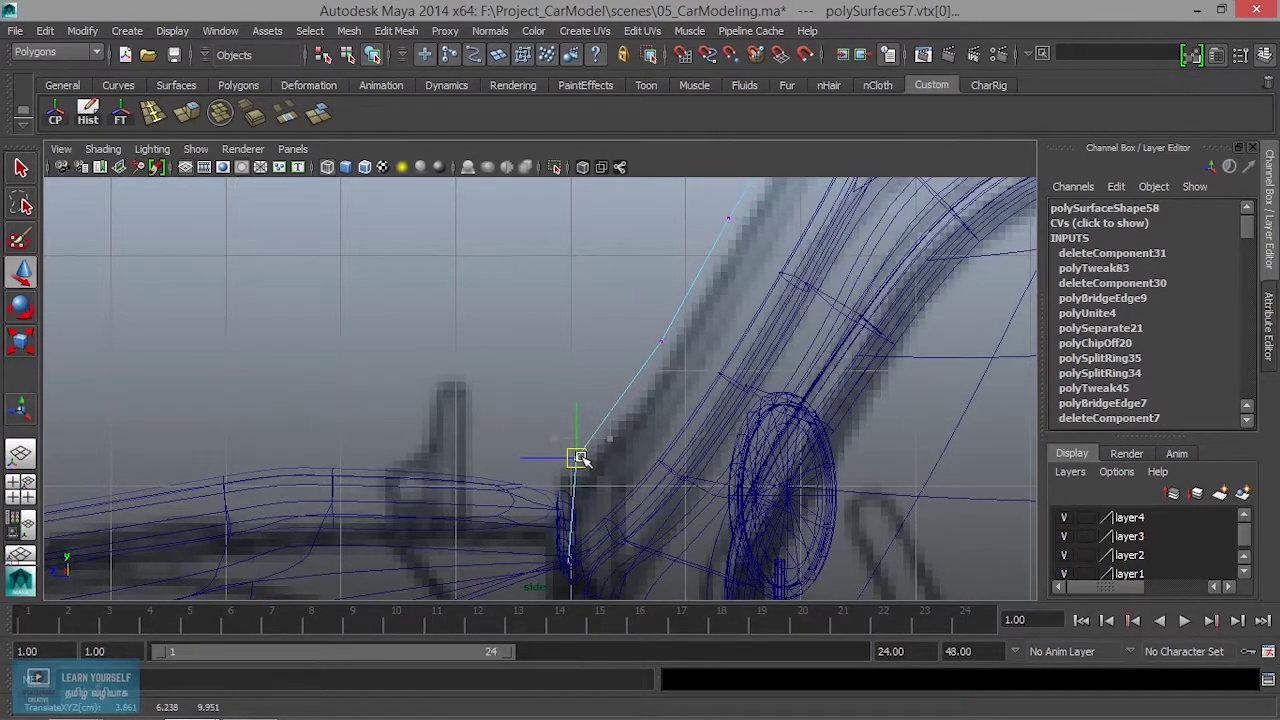
Fine-tune a vertex onto the pillar outline and select one higher up the edge
{"action": "scroll", "coordinate": [585, 458], "scroll_direction": "up", "scroll_amount": 2}
{"action": "scroll", "coordinate": [605, 457], "scroll_direction": "up", "scroll_amount": 2}
{"action": "left_click_drag", "start_coordinate": [640, 522], "coordinate": [629, 510]}
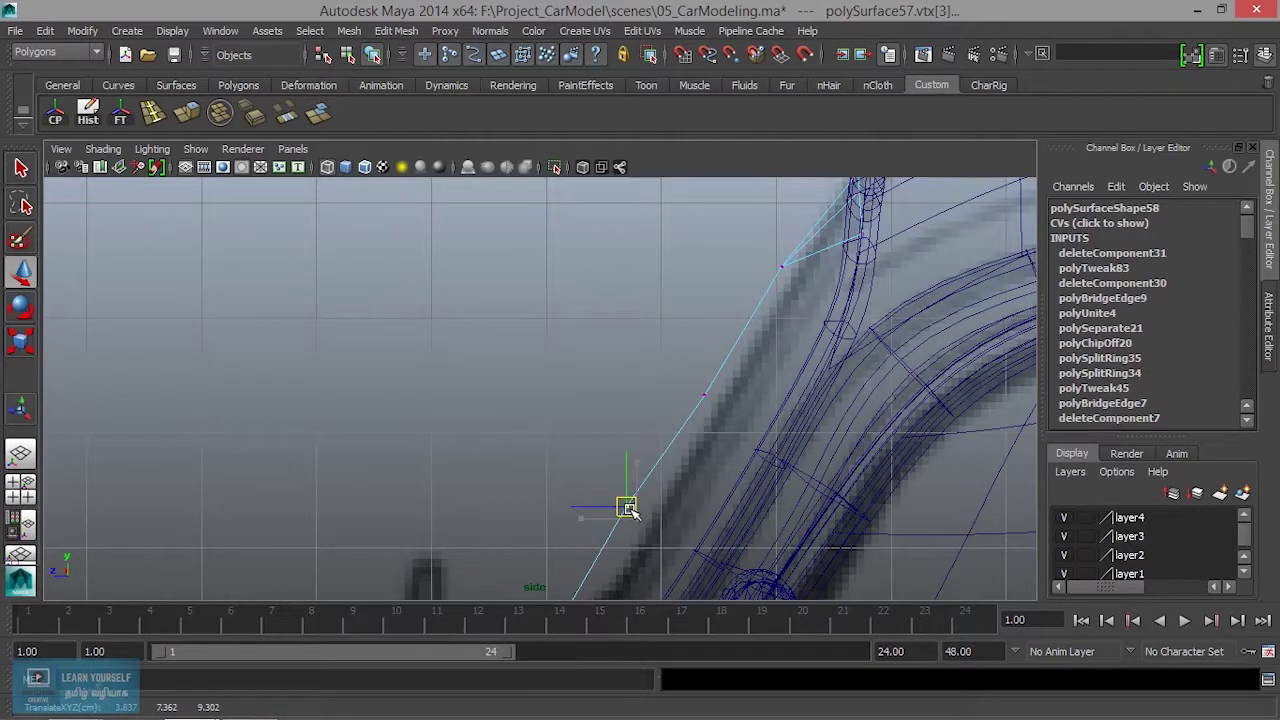
{"action": "left_click_drag", "start_coordinate": [705, 397], "coordinate": [697, 391]}
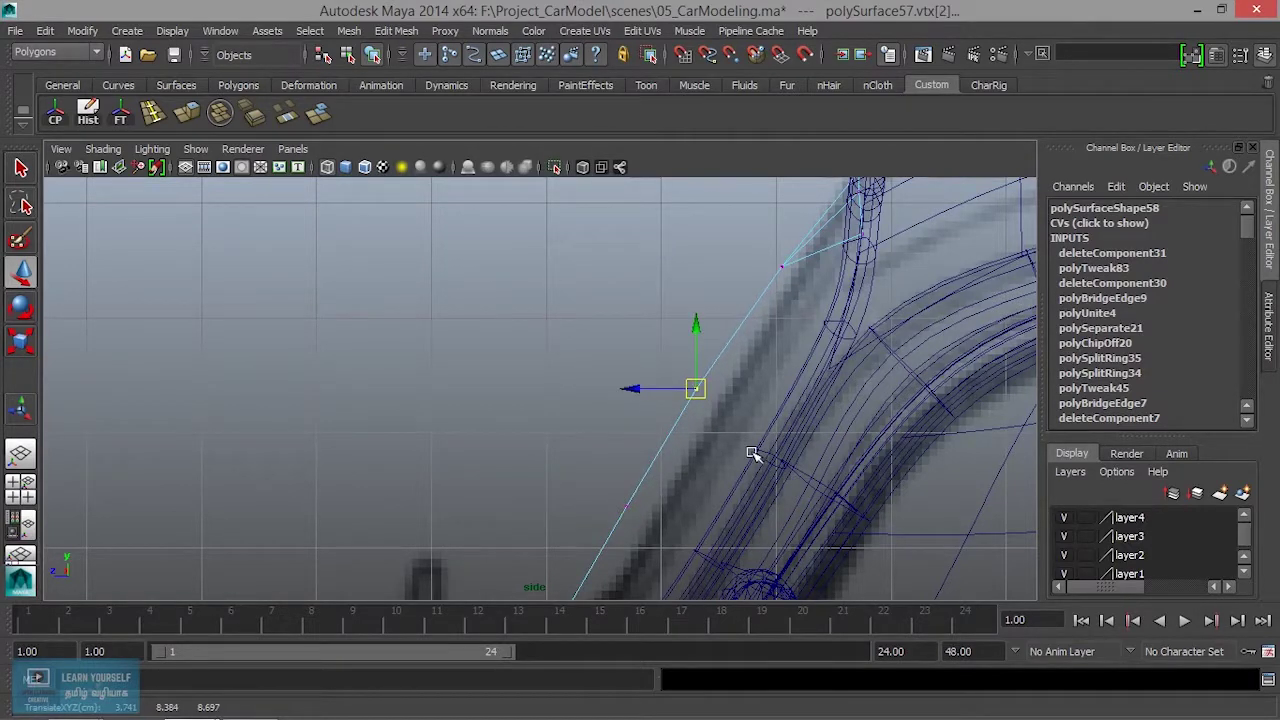
{"action": "middle_click_drag", "start_coordinate": [753, 454], "coordinate": [736, 521], "text": "alt"}
{"action": "left_click", "coordinate": [764, 332]}
Check the panel in perspective, then nudge the upper edge vertex in the maximised side view
{"action": "key", "text": "space"}
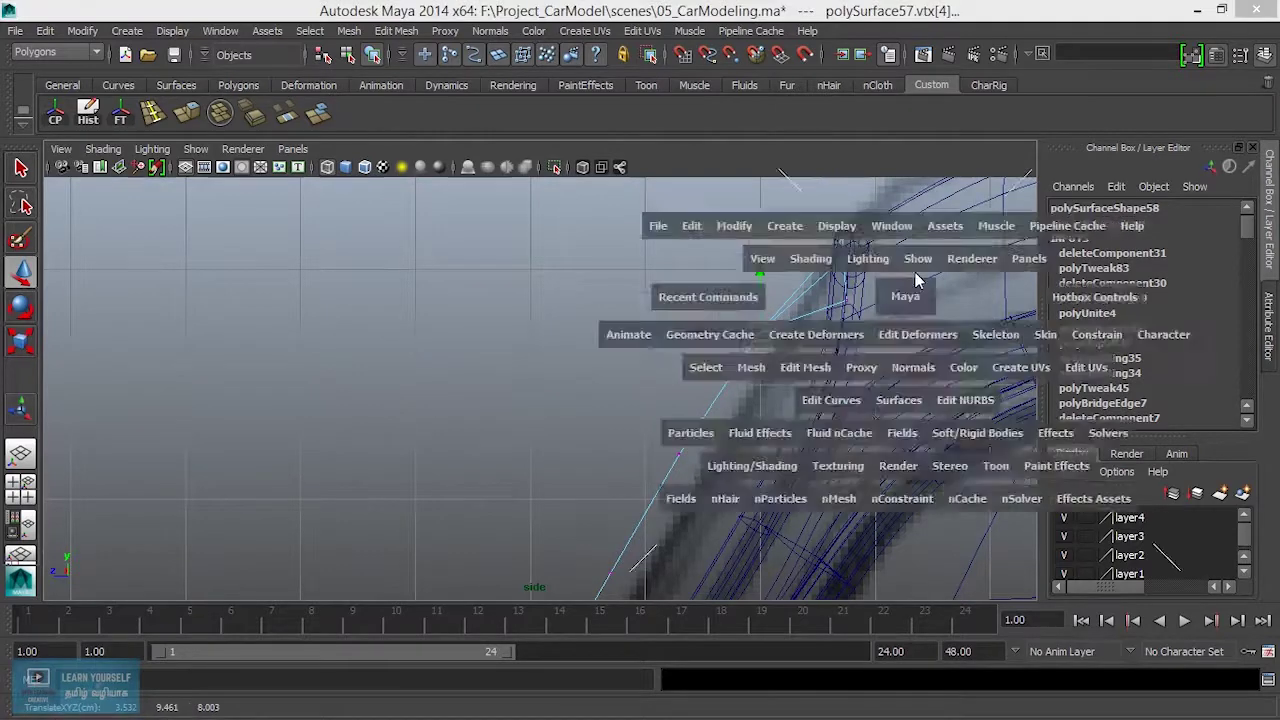
{"action": "key", "text": "space"}
{"action": "mouse_move", "coordinate": [837, 291]}
{"action": "left_mouse_down", "text": "alt"}
{"action": "mouse_move", "coordinate": [760, 411]}
{"action": "mouse_move", "coordinate": [968, 429]}
{"action": "mouse_move", "coordinate": [803, 431]}
{"action": "mouse_move", "coordinate": [720, 408]}
{"action": "mouse_move", "coordinate": [757, 420]}
{"action": "mouse_move", "coordinate": [682, 417]}
{"action": "left_mouse_up", "text": "alt"}
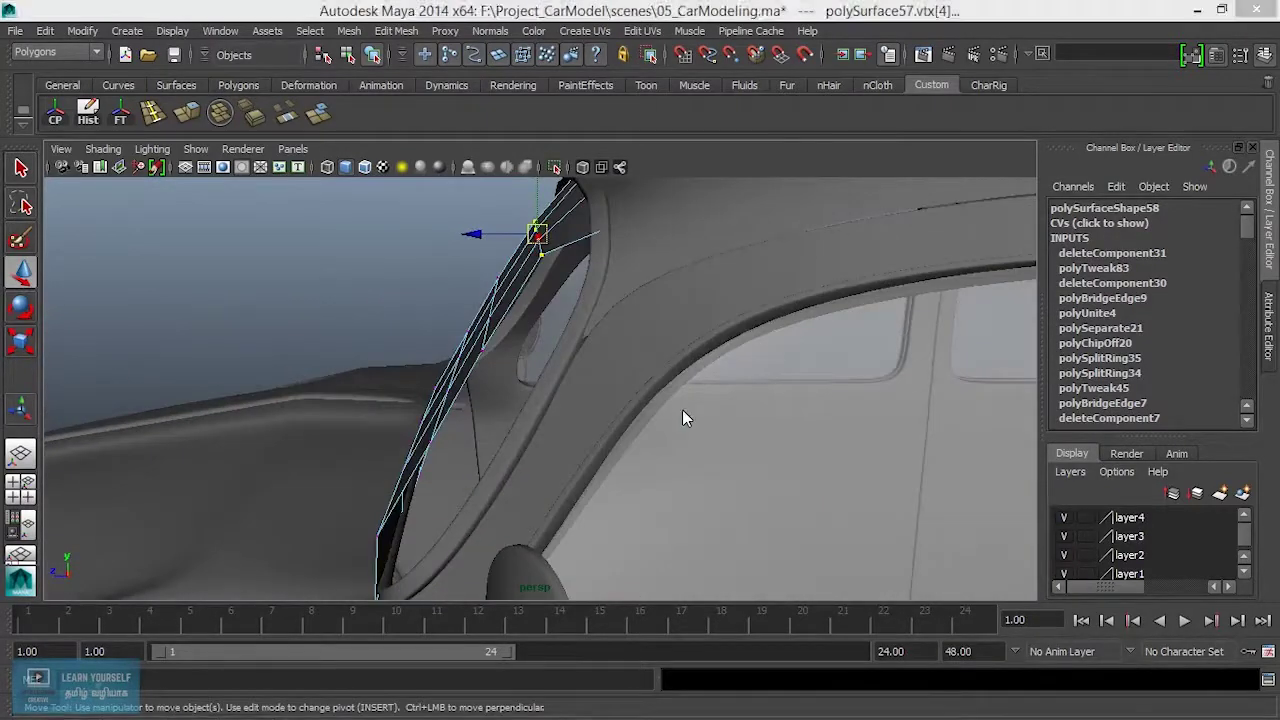
{"action": "key", "text": "space"}
{"action": "key", "text": "space"}
{"action": "scroll", "coordinate": [700, 468], "scroll_direction": "down", "scroll_amount": 3}
{"action": "scroll", "coordinate": [705, 472], "scroll_direction": "up", "scroll_amount": 2}
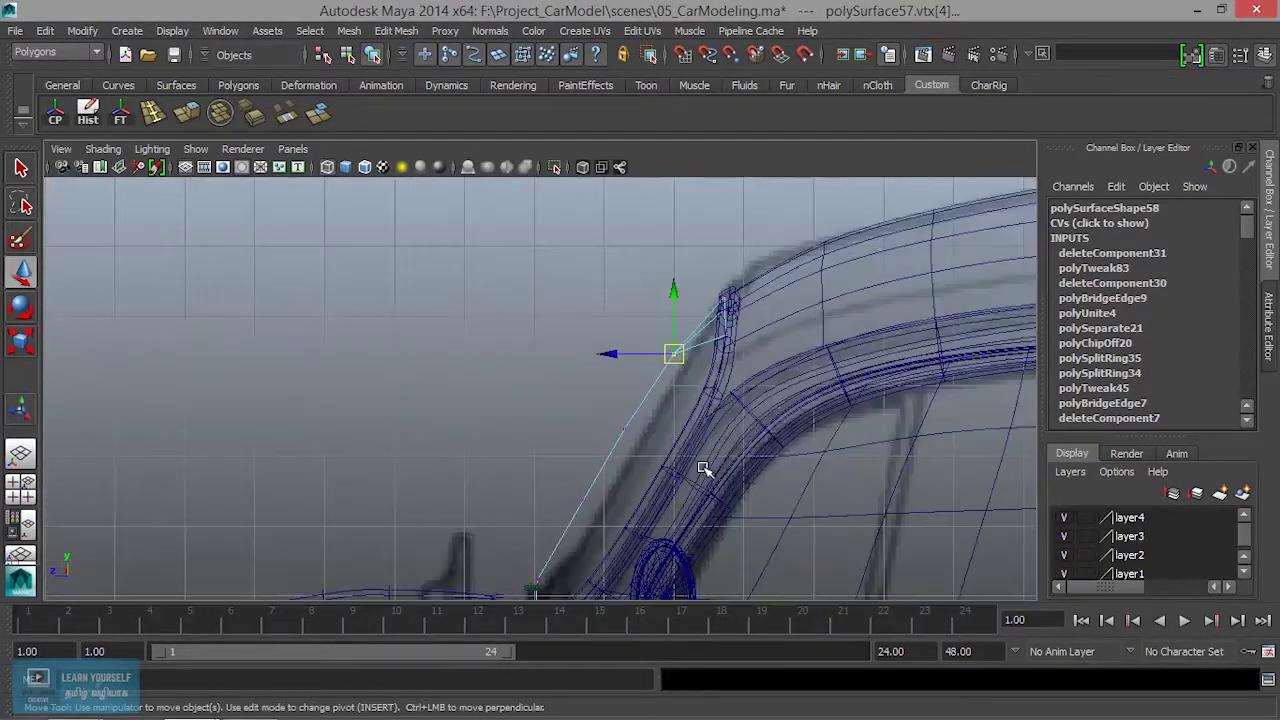
{"action": "left_click_drag", "start_coordinate": [674, 356], "coordinate": [677, 364]}
{"action": "left_click", "coordinate": [626, 431]}
{"action": "left_click", "coordinate": [585, 499]}
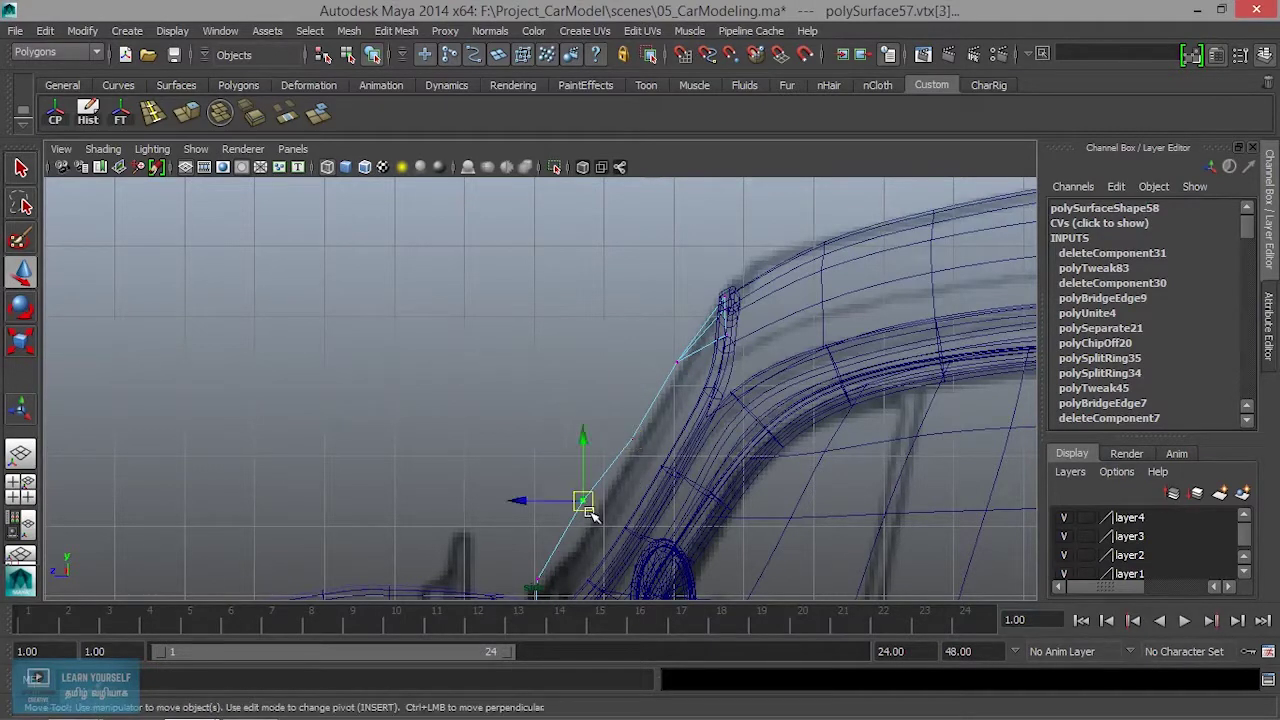
{"action": "left_click", "coordinate": [537, 580]}
{"action": "middle_click_drag", "start_coordinate": [594, 534], "coordinate": [560, 491], "text": "alt"}
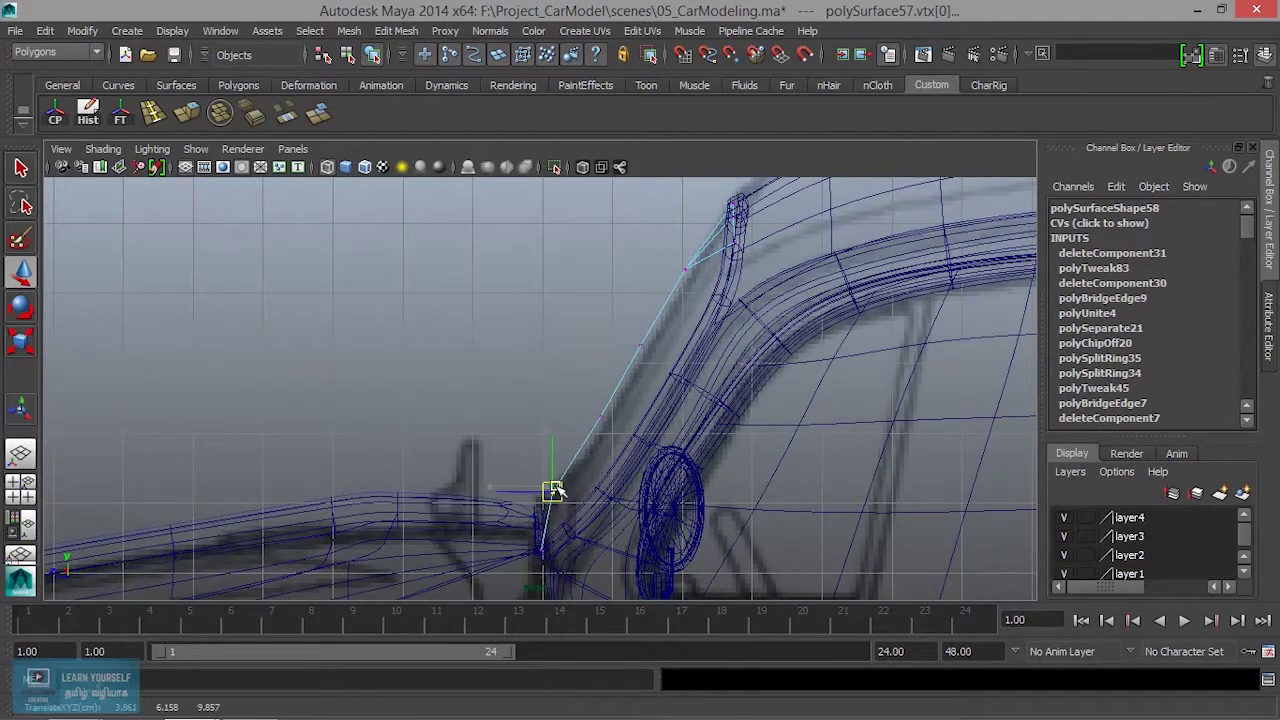
In the front view, push the side-edge vertex and bottom corner vertex right to meet the frame
{"action": "key", "text": "space"}
{"action": "key", "text": "space"}
{"action": "scroll", "coordinate": [543, 491], "scroll_direction": "up", "scroll_amount": 3}
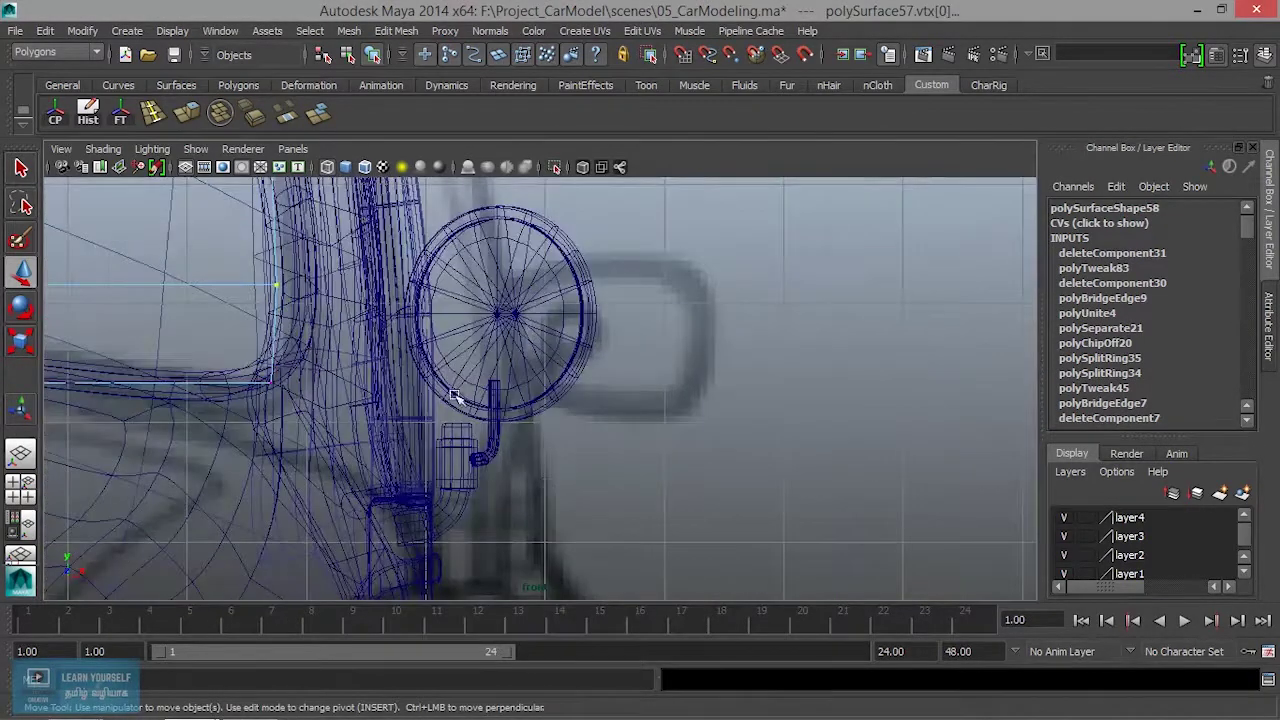
{"action": "middle_click_drag", "start_coordinate": [471, 354], "coordinate": [857, 640], "text": "alt"}
{"action": "scroll", "coordinate": [789, 571], "scroll_direction": "up", "scroll_amount": 2}
{"action": "left_click", "coordinate": [660, 329]}
{"action": "mouse_move", "coordinate": [720, 457]}
{"action": "middle_mouse_down", "text": "alt"}
{"action": "mouse_move", "coordinate": [667, 328]}
{"action": "mouse_move", "coordinate": [714, 314]}
{"action": "middle_mouse_up", "text": "alt"}
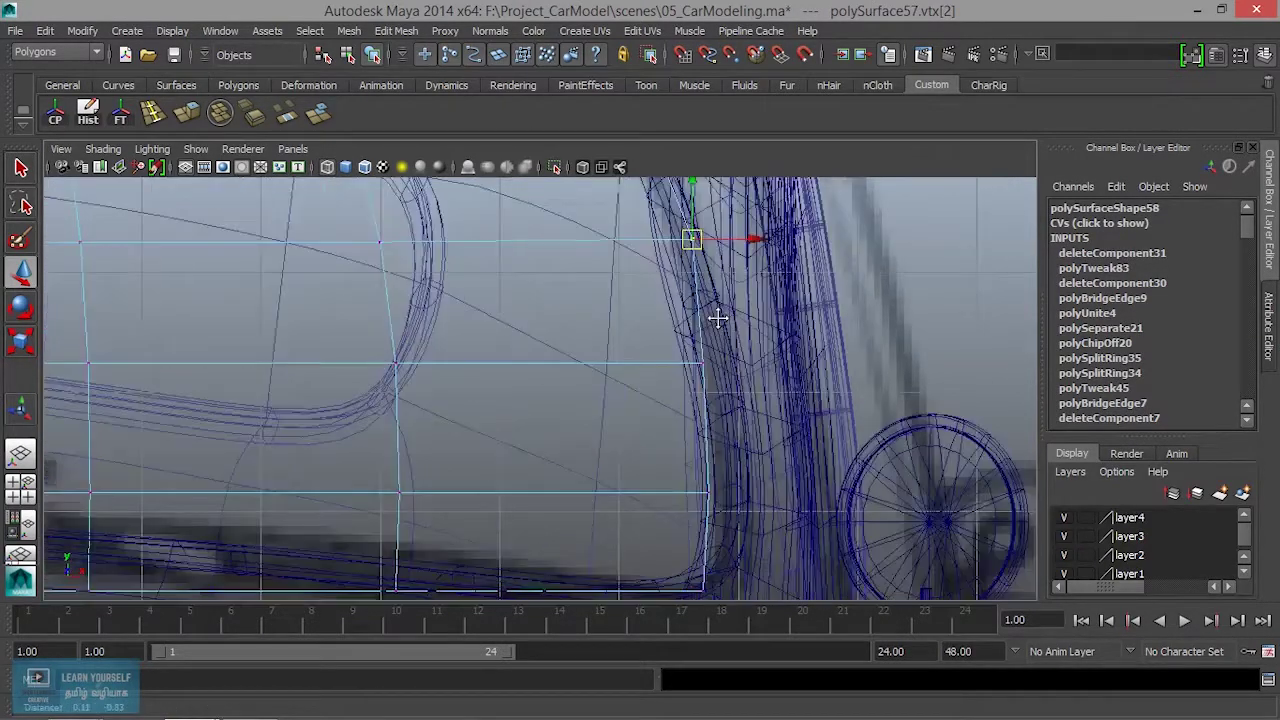
{"action": "left_click", "coordinate": [697, 335]}
{"action": "left_click", "coordinate": [700, 466]}
{"action": "left_click_drag", "start_coordinate": [700, 466], "coordinate": [718, 463]}
{"action": "left_click", "coordinate": [695, 562]}
{"action": "left_click_drag", "start_coordinate": [695, 562], "coordinate": [710, 562]}
Zoom out and orbit the perspective view to inspect the panel within the frame
{"action": "scroll", "coordinate": [714, 560], "scroll_direction": "down", "scroll_amount": 2}
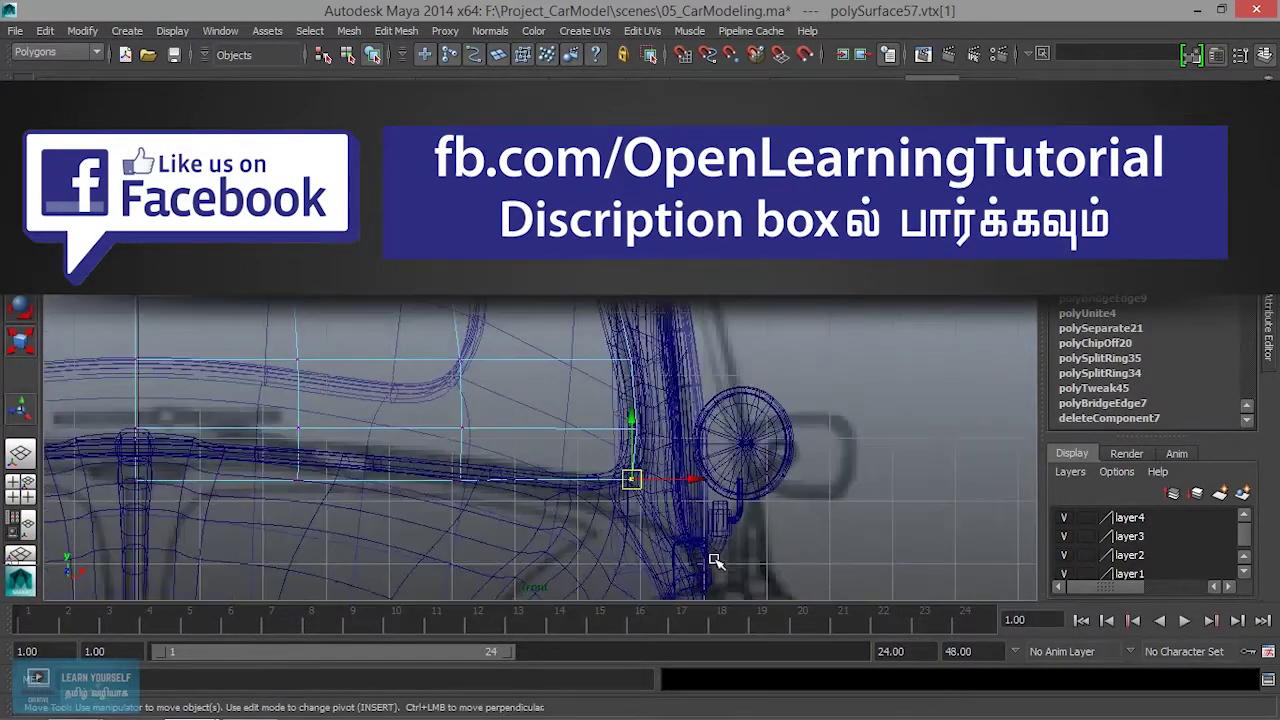
{"action": "scroll", "coordinate": [714, 560], "scroll_direction": "down", "scroll_amount": 2}
{"action": "scroll", "coordinate": [740, 560], "scroll_direction": "down", "scroll_amount": 1}
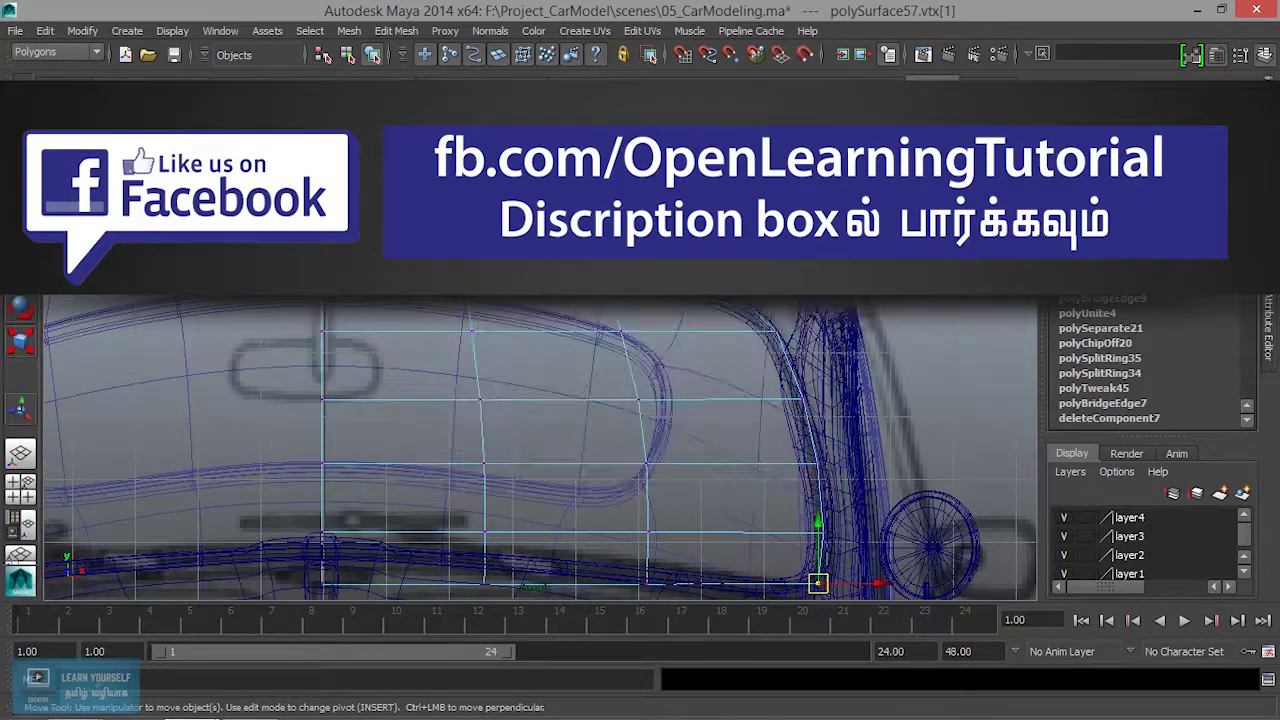
{"action": "key", "text": "space"}
{"action": "key", "text": "space"}
{"action": "mouse_move", "coordinate": [650, 420]}
{"action": "left_mouse_down", "text": "alt"}
{"action": "mouse_move", "coordinate": [769, 362]}
{"action": "mouse_move", "coordinate": [700, 340]}
{"action": "left_mouse_up", "text": "alt"}
{"action": "left_click", "coordinate": [677, 309]}
Pull the upper corner vertex into the frame corner and slide another border vertex onto the frame edge
{"action": "key", "text": "w"}
{"action": "left_click_drag", "start_coordinate": [617, 347], "coordinate": [639, 345]}
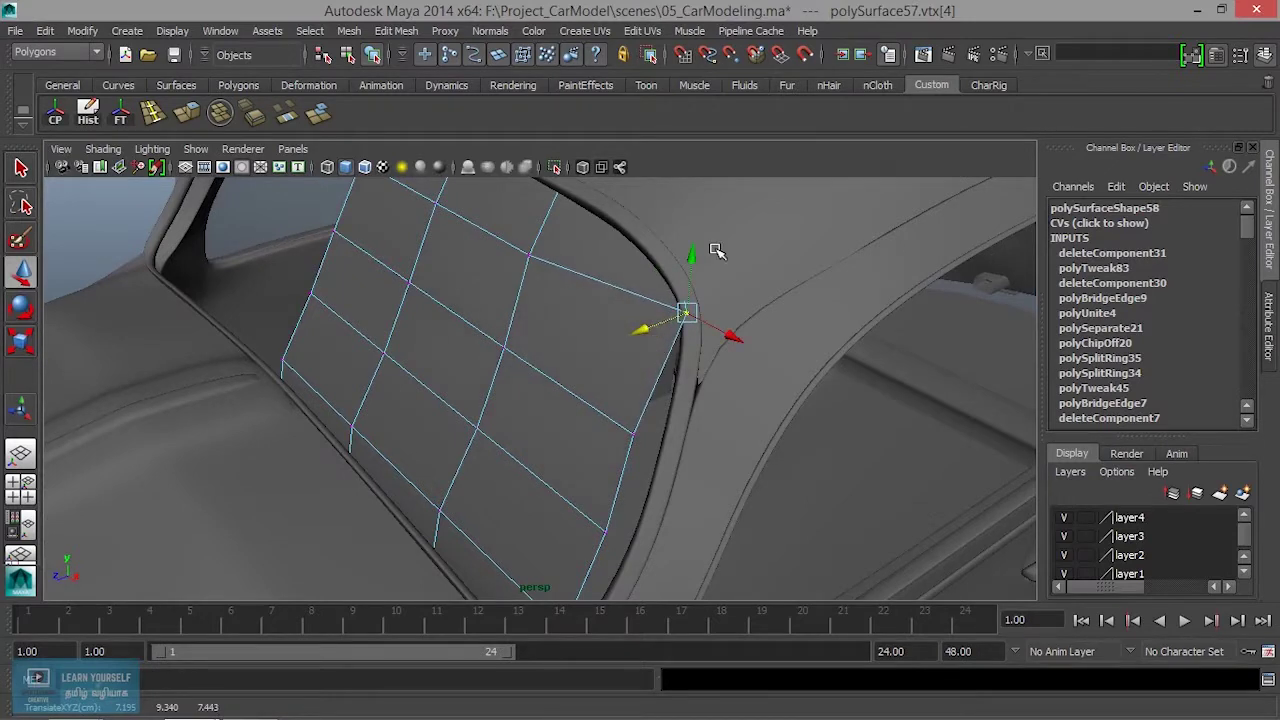
{"action": "left_click_drag", "start_coordinate": [688, 266], "coordinate": [666, 371], "text": "alt"}
{"action": "left_click", "coordinate": [662, 395]}
{"action": "mouse_move", "coordinate": [656, 416]}
{"action": "left_mouse_down", "text": "alt"}
{"action": "mouse_move", "coordinate": [591, 429]}
{"action": "mouse_move", "coordinate": [757, 423]}
{"action": "mouse_move", "coordinate": [808, 443]}
{"action": "mouse_move", "coordinate": [694, 414]}
{"action": "mouse_move", "coordinate": [674, 428]}
{"action": "left_mouse_up", "text": "alt"}
{"action": "left_click_drag", "start_coordinate": [638, 492], "coordinate": [668, 476]}
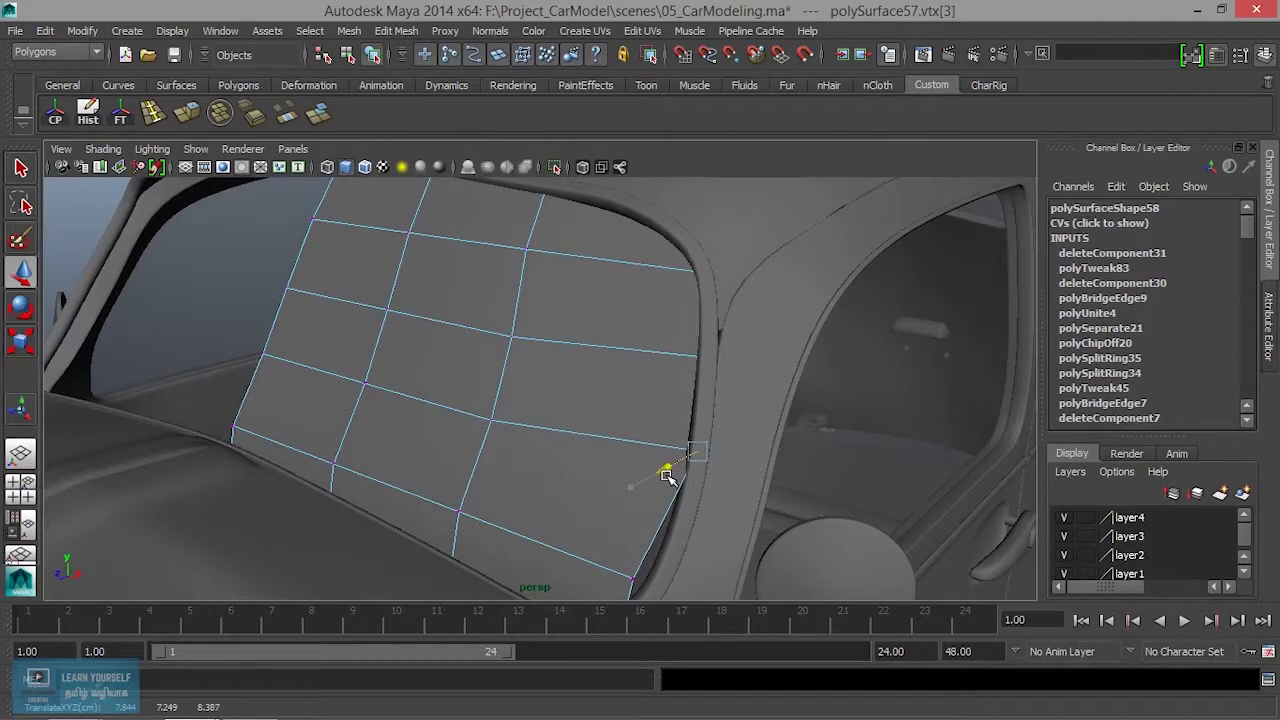
Move the panel's lower corner vertex into the frame corner and nudge it to follow the frame
{"action": "left_click_drag", "start_coordinate": [701, 559], "coordinate": [737, 437], "text": "alt"}
{"action": "mouse_move", "coordinate": [641, 410]}
{"action": "left_mouse_down"}
{"action": "mouse_move", "coordinate": [701, 447]}
{"action": "mouse_move", "coordinate": [654, 434]}
{"action": "mouse_move", "coordinate": [676, 438]}
{"action": "left_mouse_up"}
{"action": "left_click_drag", "start_coordinate": [624, 517], "coordinate": [633, 513]}
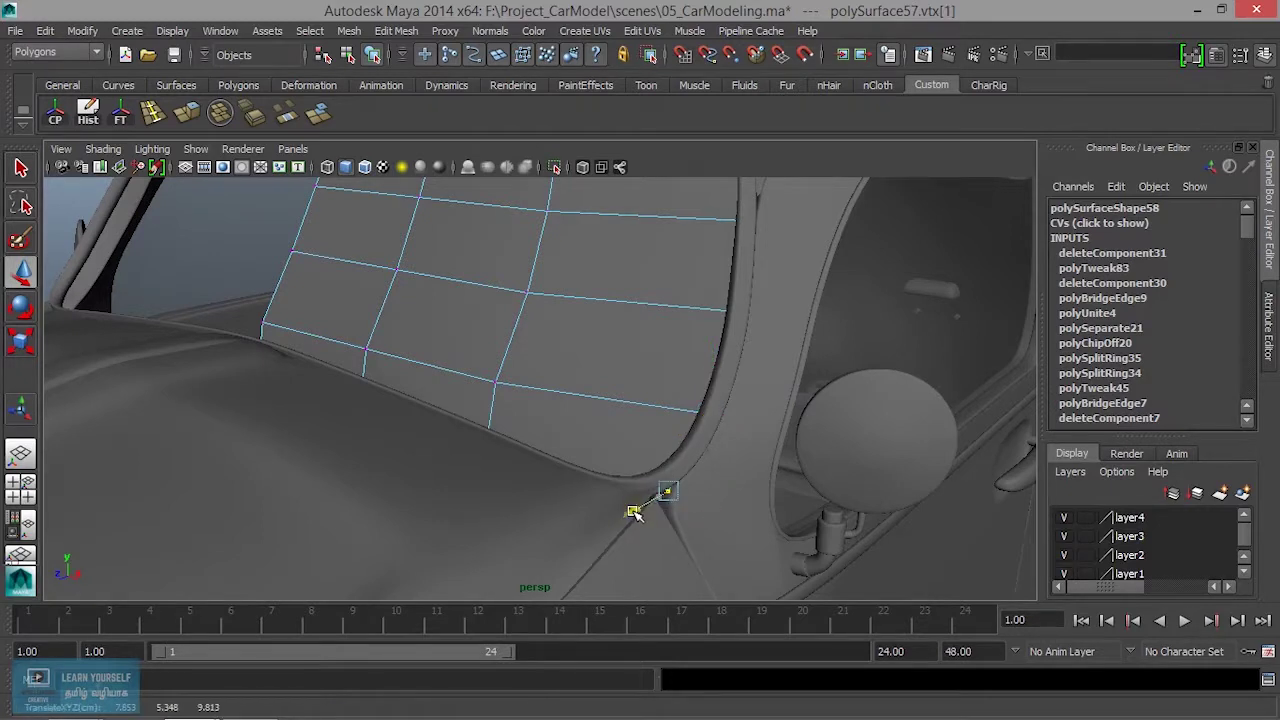
{"action": "mouse_move", "coordinate": [714, 503]}
{"action": "left_mouse_down", "text": "alt"}
{"action": "mouse_move", "coordinate": [702, 428]}
{"action": "mouse_move", "coordinate": [691, 503]}
{"action": "mouse_move", "coordinate": [703, 322]}
{"action": "left_mouse_up", "text": "alt"}
{"action": "left_click_drag", "start_coordinate": [762, 364], "coordinate": [749, 380]}
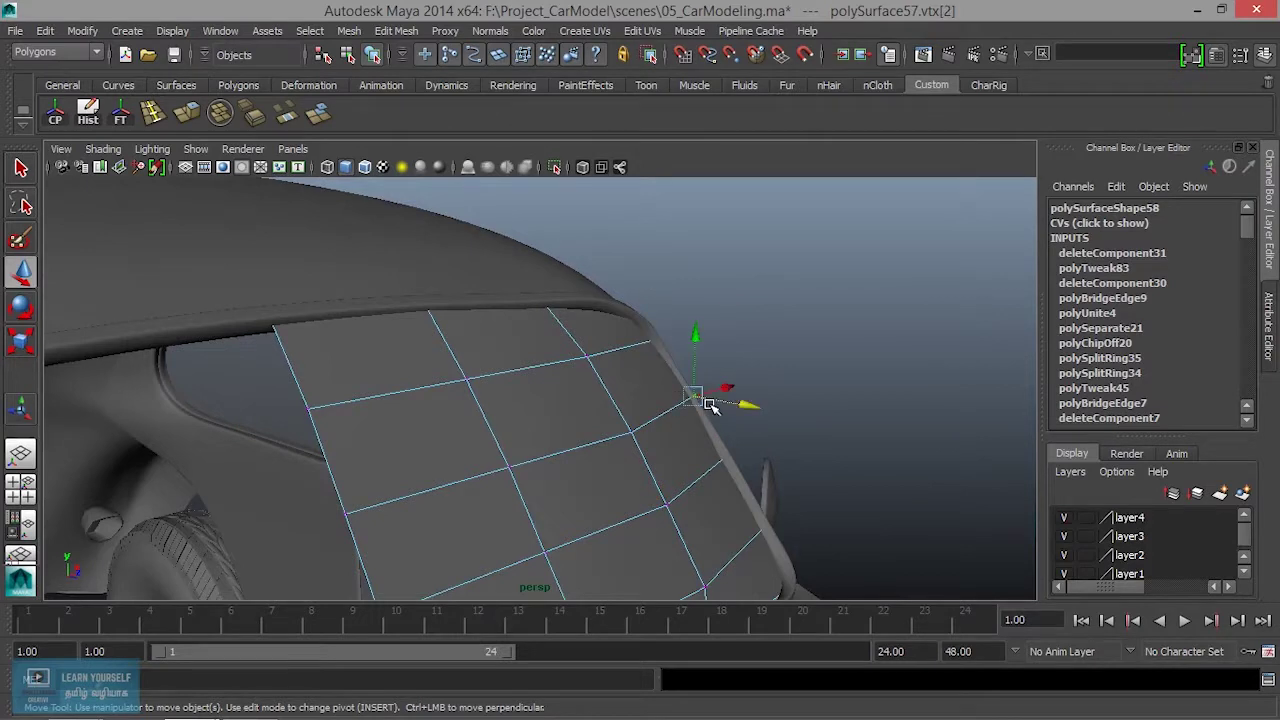
{"action": "left_click_drag", "start_coordinate": [742, 406], "coordinate": [739, 405]}
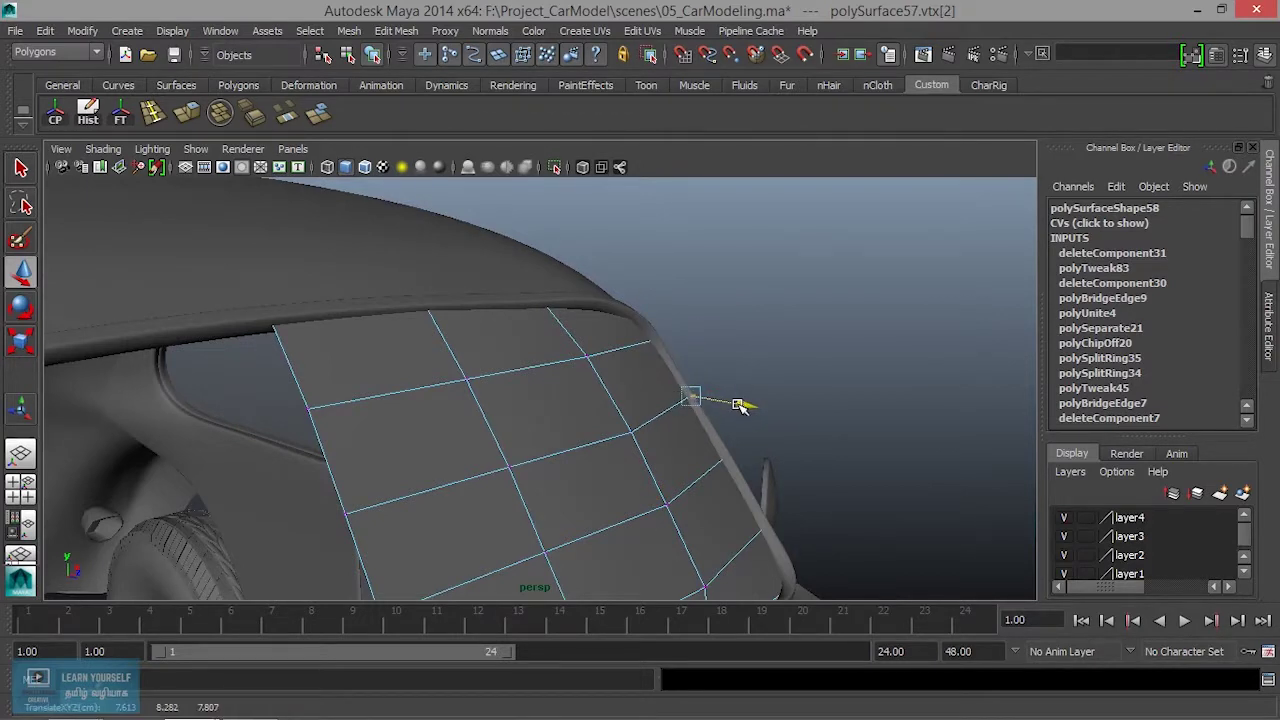
Zoom in by the roof and slide the edge vertex outward onto the frame
{"action": "right_click_drag", "start_coordinate": [766, 548], "coordinate": [820, 551], "text": "alt"}
{"action": "middle_click_drag", "start_coordinate": [820, 551], "coordinate": [586, 329], "text": "alt"}
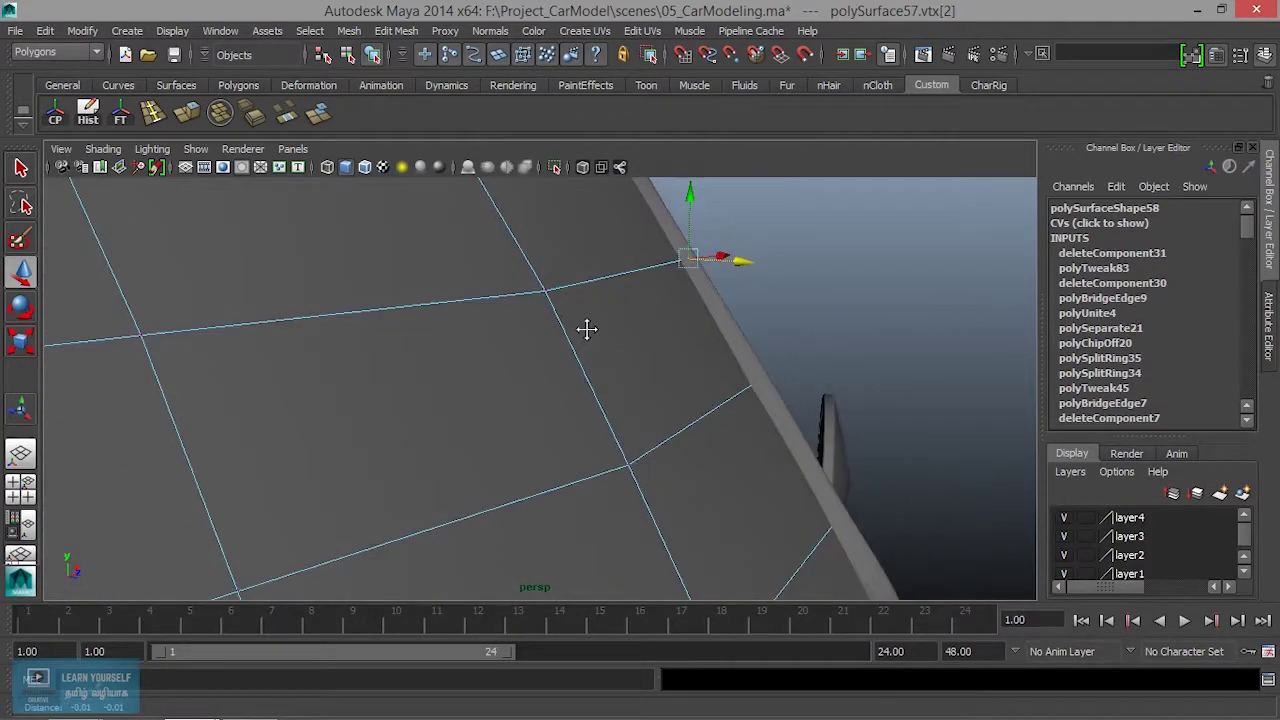
{"action": "middle_click_drag", "start_coordinate": [773, 512], "coordinate": [695, 432], "text": "alt"}
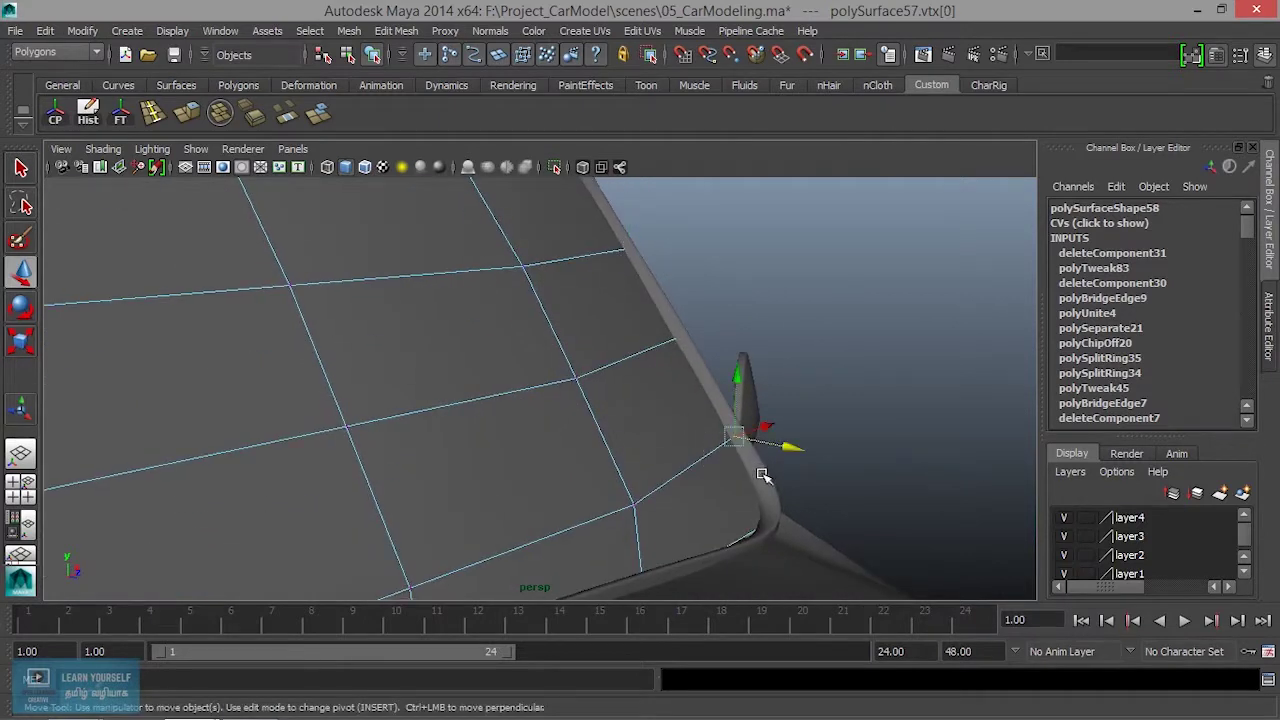
{"action": "left_click_drag", "start_coordinate": [795, 450], "coordinate": [802, 455]}
{"action": "mouse_move", "coordinate": [732, 493]}
{"action": "left_mouse_down"}
{"action": "mouse_move", "coordinate": [791, 544]}
{"action": "mouse_move", "coordinate": [731, 566]}
{"action": "mouse_move", "coordinate": [851, 542]}
{"action": "left_mouse_up"}
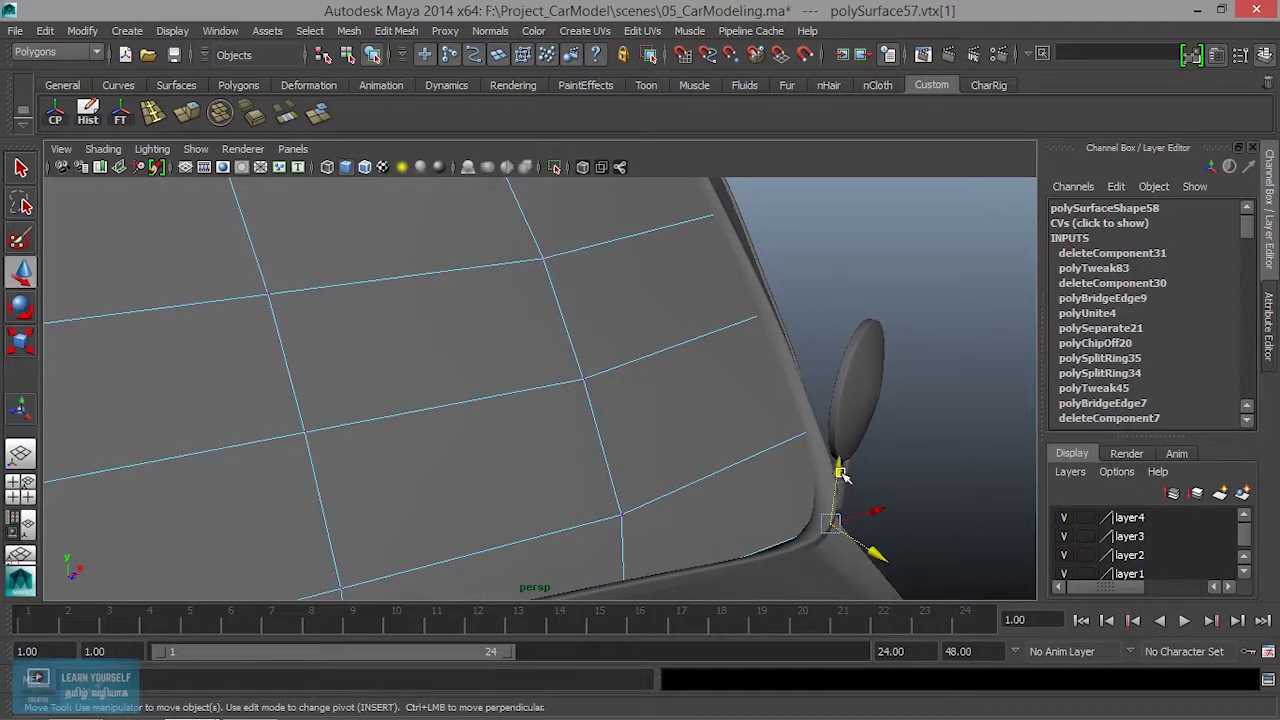
{"action": "mouse_move", "coordinate": [840, 474]}
{"action": "left_mouse_down", "text": "alt"}
{"action": "mouse_move", "coordinate": [831, 528]}
{"action": "mouse_move", "coordinate": [886, 449]}
{"action": "mouse_move", "coordinate": [766, 463]}
{"action": "mouse_move", "coordinate": [760, 411]}
{"action": "left_mouse_up", "text": "alt"}
Select two bottom-edge vertices and slide them sideways along the frame
{"action": "left_click", "coordinate": [752, 399]}
{"action": "left_click", "coordinate": [637, 449], "text": "shift"}
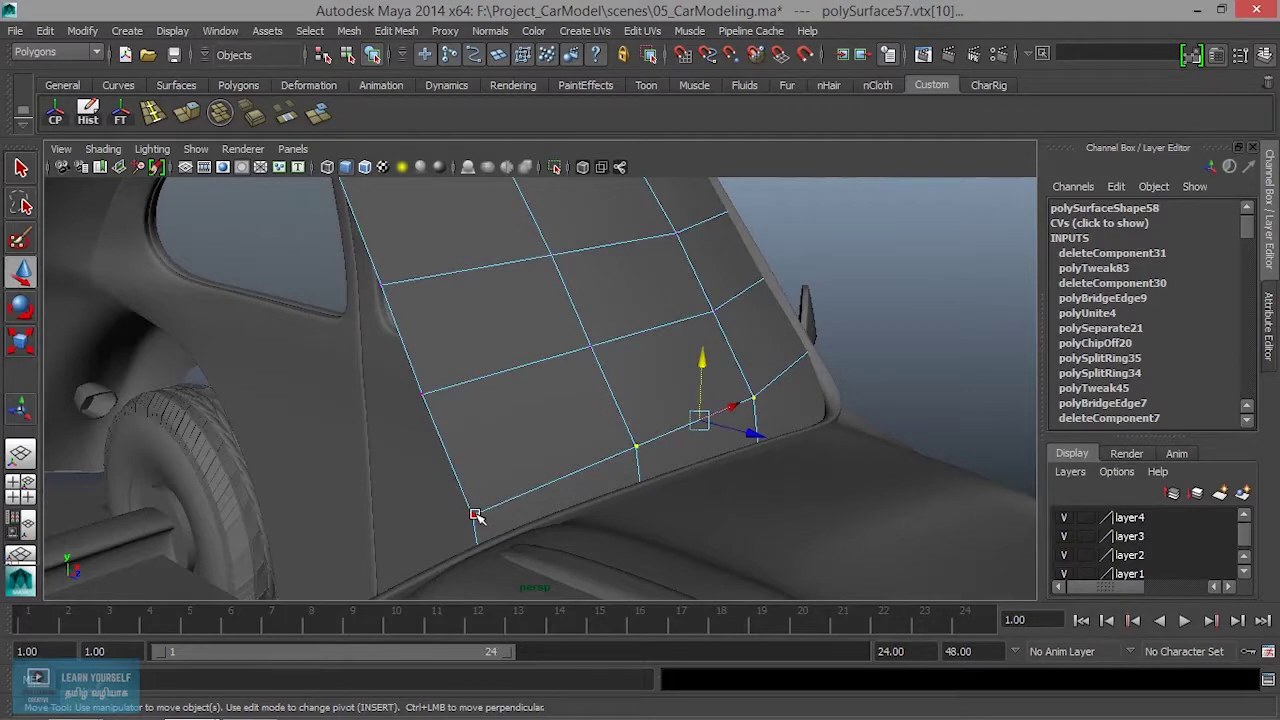
{"action": "left_click_drag", "start_coordinate": [533, 529], "coordinate": [714, 483], "text": "alt"}
{"action": "mouse_move", "coordinate": [764, 432]}
{"action": "left_mouse_down"}
{"action": "mouse_move", "coordinate": [491, 397]}
{"action": "mouse_move", "coordinate": [480, 411]}
{"action": "mouse_move", "coordinate": [826, 420]}
{"action": "mouse_move", "coordinate": [797, 563]}
{"action": "mouse_move", "coordinate": [649, 527]}
{"action": "left_mouse_up"}
Pull the roof-edge vertices out to the frame so the top corners tuck under the roof lip
{"action": "left_click", "coordinate": [622, 425]}
{"action": "mouse_move", "coordinate": [626, 423]}
{"action": "left_mouse_down", "text": "alt"}
{"action": "mouse_move", "coordinate": [674, 451]}
{"action": "mouse_move", "coordinate": [690, 424]}
{"action": "left_mouse_up", "text": "alt"}
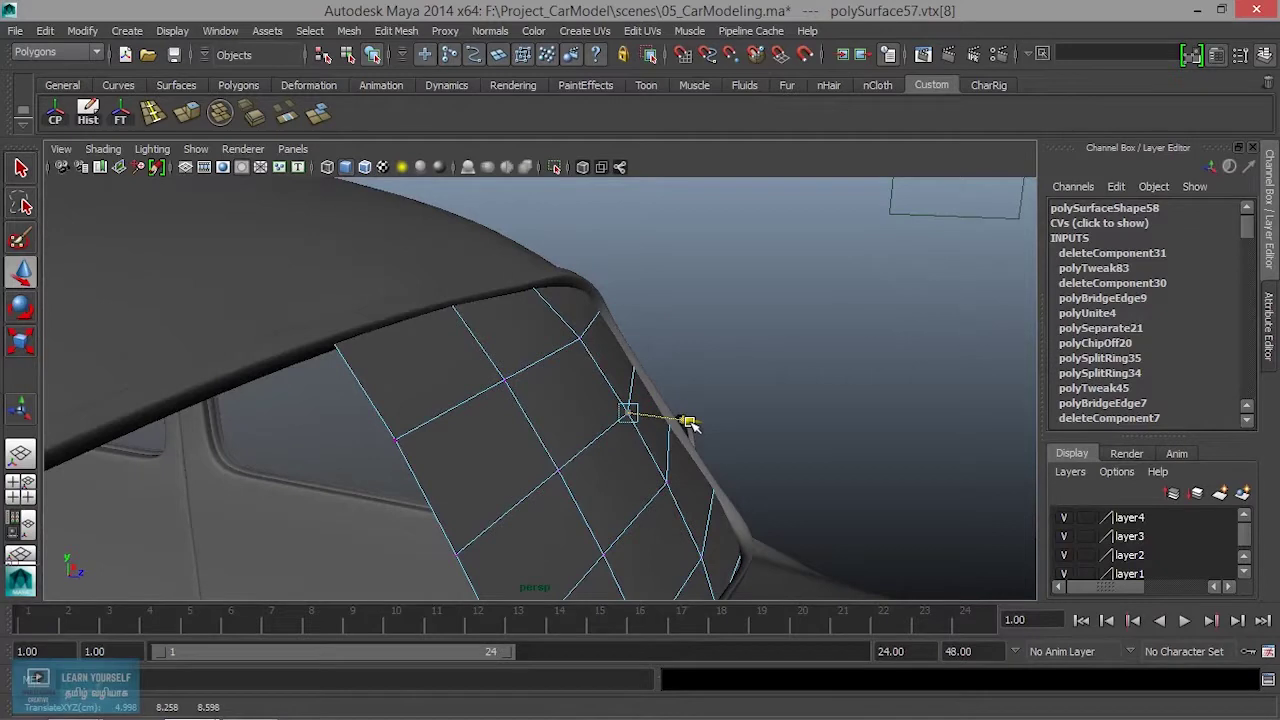
{"action": "left_click", "coordinate": [579, 338]}
{"action": "left_click_drag", "start_coordinate": [641, 347], "coordinate": [640, 345]}
{"action": "left_click_drag", "start_coordinate": [626, 390], "coordinate": [528, 427], "text": "alt"}
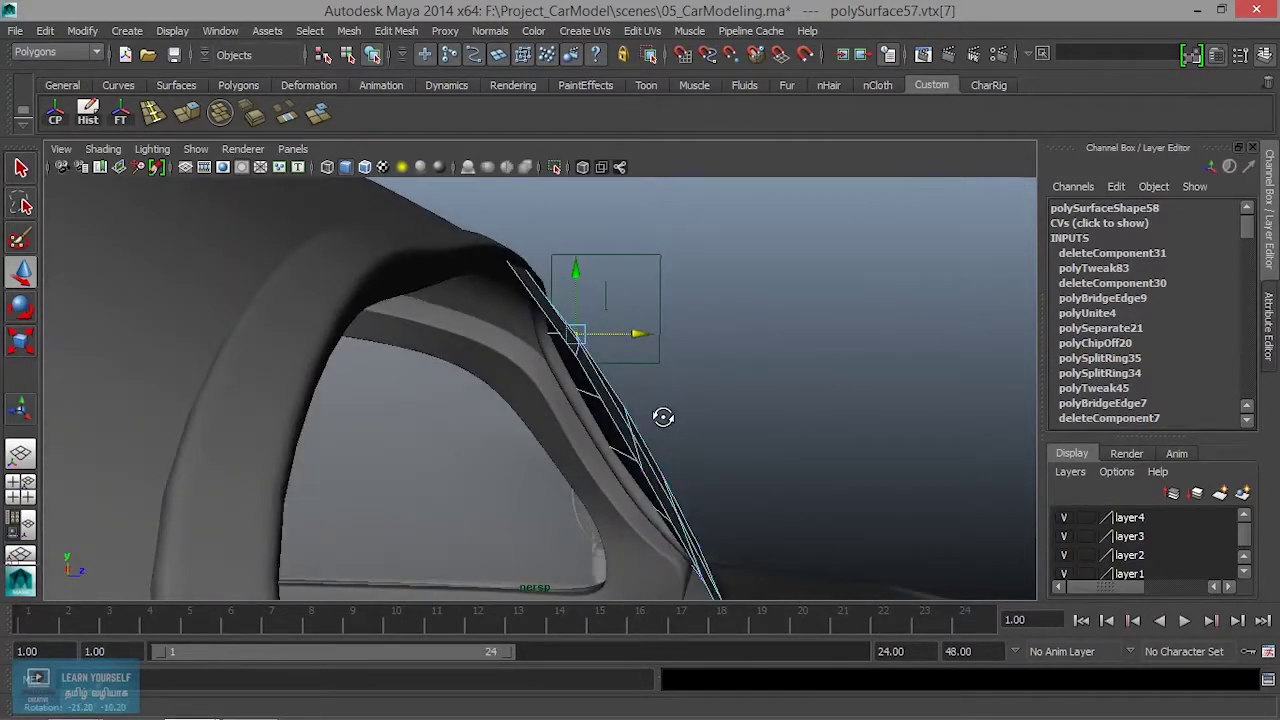
{"action": "right_click_drag", "start_coordinate": [528, 427], "coordinate": [618, 295]}
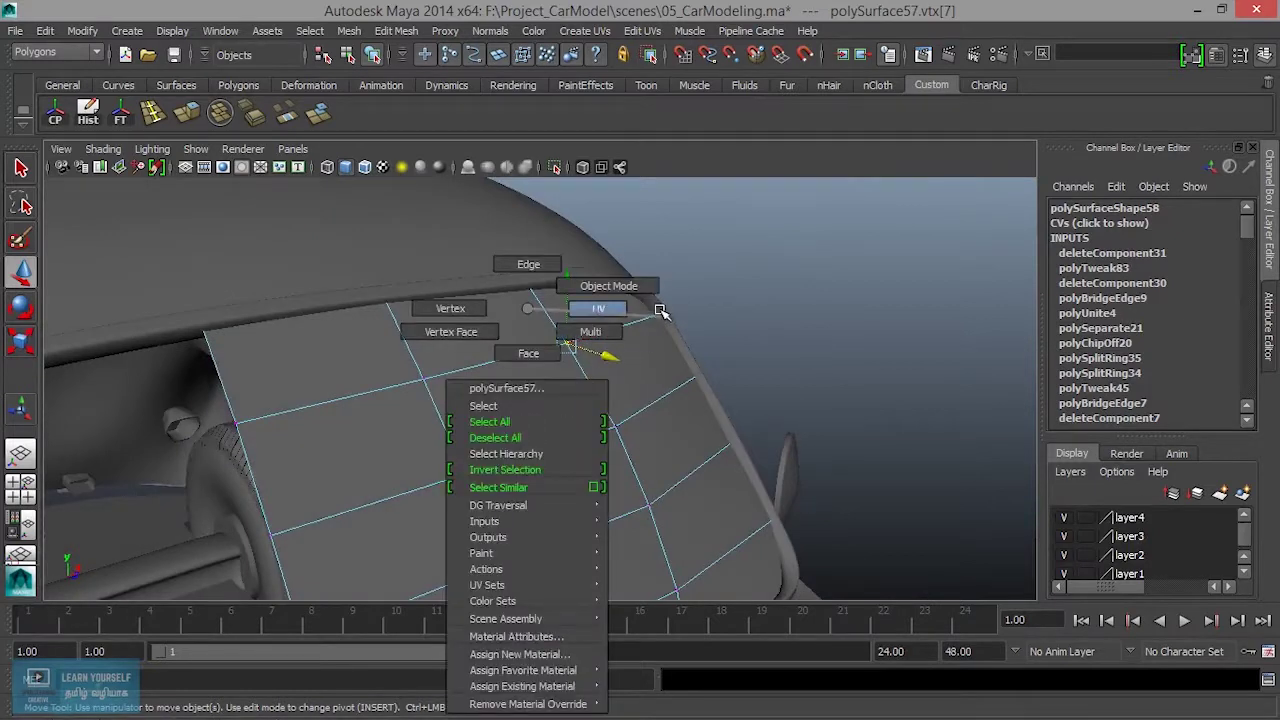
Zoom in on the lower window frame and select the half glass panel
{"action": "left_click", "coordinate": [558, 486]}
{"action": "left_click", "coordinate": [795, 355]}
{"action": "mouse_move", "coordinate": [780, 457]}
{"action": "left_mouse_down", "text": "alt"}
{"action": "mouse_move", "coordinate": [590, 548]}
{"action": "mouse_move", "coordinate": [534, 523]}
{"action": "left_mouse_up", "text": "alt"}
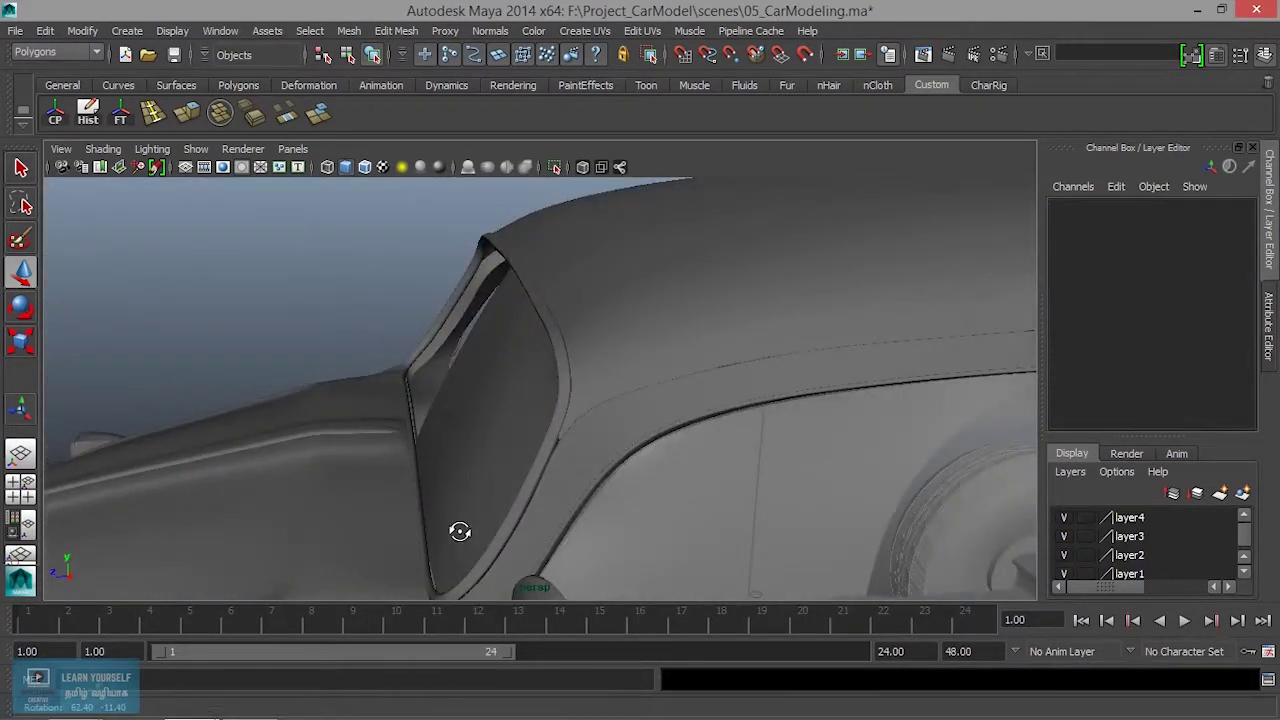
{"action": "middle_click_drag", "start_coordinate": [534, 523], "coordinate": [557, 390], "text": "alt"}
{"action": "mouse_move", "coordinate": [557, 390]}
{"action": "right_mouse_down", "text": "alt"}
{"action": "mouse_move", "coordinate": [714, 531]}
{"action": "mouse_move", "coordinate": [766, 537]}
{"action": "right_mouse_up", "text": "alt"}
{"action": "left_click", "coordinate": [762, 540]}
{"action": "left_click_drag", "start_coordinate": [762, 540], "coordinate": [632, 469], "text": "alt"}
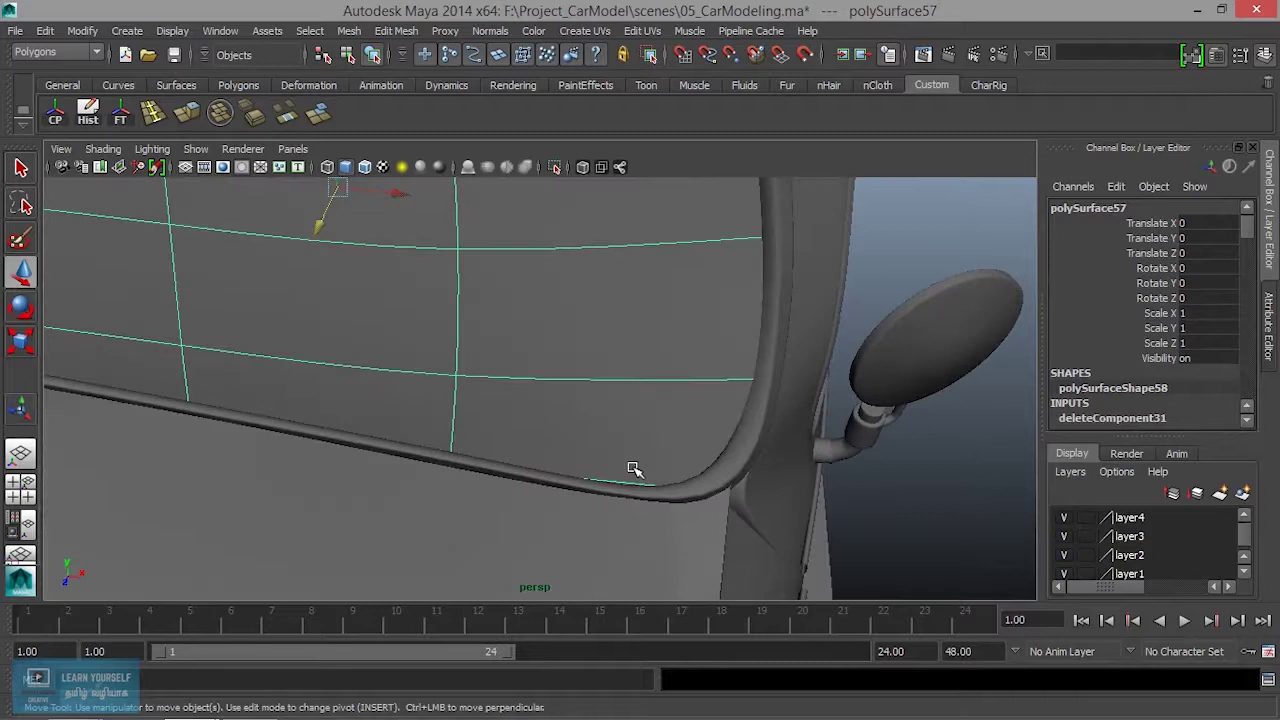
In wireframe, move the panel's lower corner vertex inside the frame, then return to shaded object mode
{"action": "key", "text": "4"}
{"action": "left_click_drag", "start_coordinate": [708, 500], "coordinate": [703, 499], "text": "alt"}
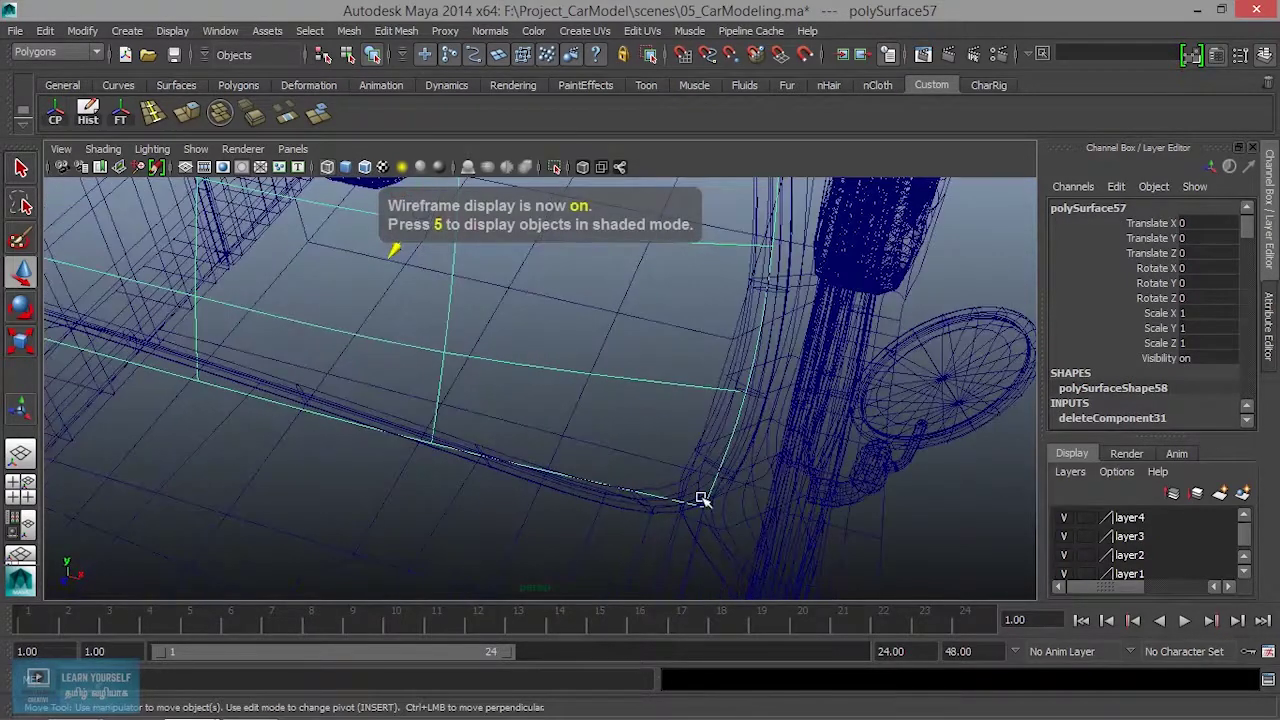
{"action": "right_click_drag", "start_coordinate": [727, 397], "coordinate": [720, 268]}
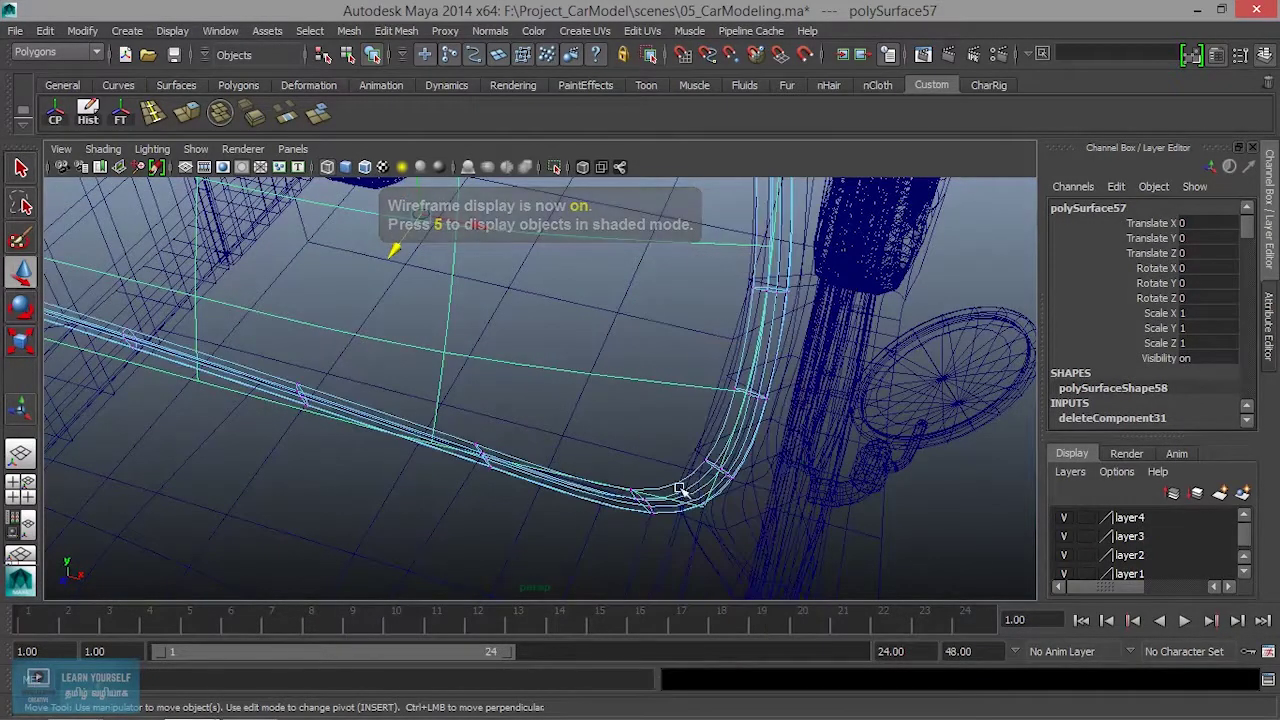
{"action": "right_click_drag", "start_coordinate": [686, 310], "coordinate": [592, 310]}
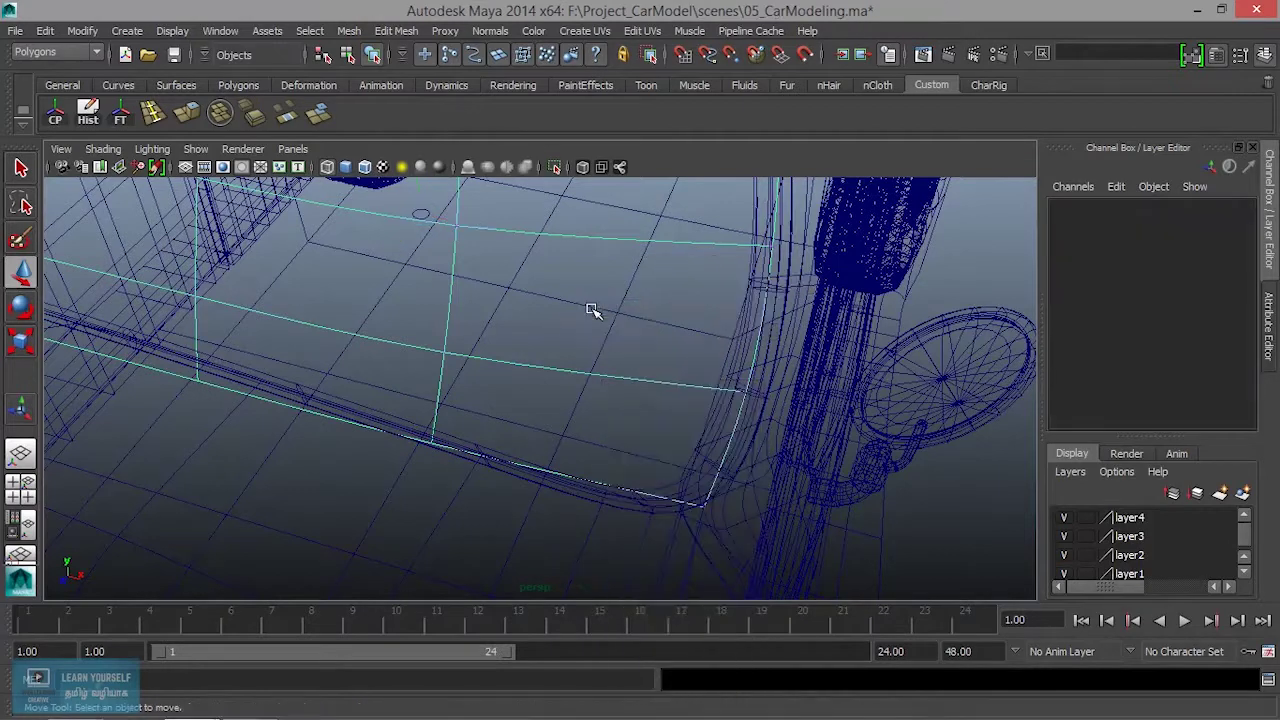
{"action": "left_click_drag", "start_coordinate": [741, 527], "coordinate": [740, 526]}
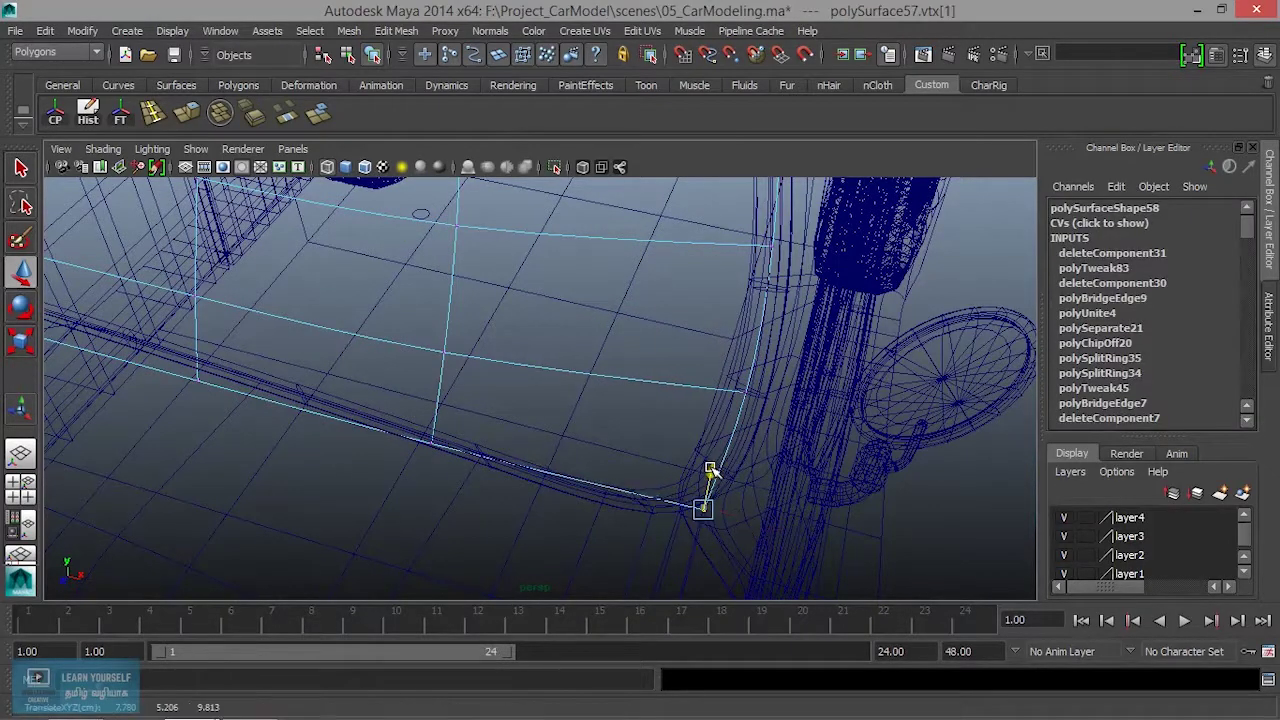
{"action": "key", "text": "5"}
{"action": "mouse_move", "coordinate": [709, 468]}
{"action": "left_mouse_down", "text": "alt"}
{"action": "mouse_move", "coordinate": [580, 537]}
{"action": "mouse_move", "coordinate": [629, 549]}
{"action": "mouse_move", "coordinate": [674, 446]}
{"action": "left_mouse_up", "text": "alt"}
{"action": "right_click_drag", "start_coordinate": [673, 308], "coordinate": [740, 308]}
{"action": "left_click", "coordinate": [560, 371]}
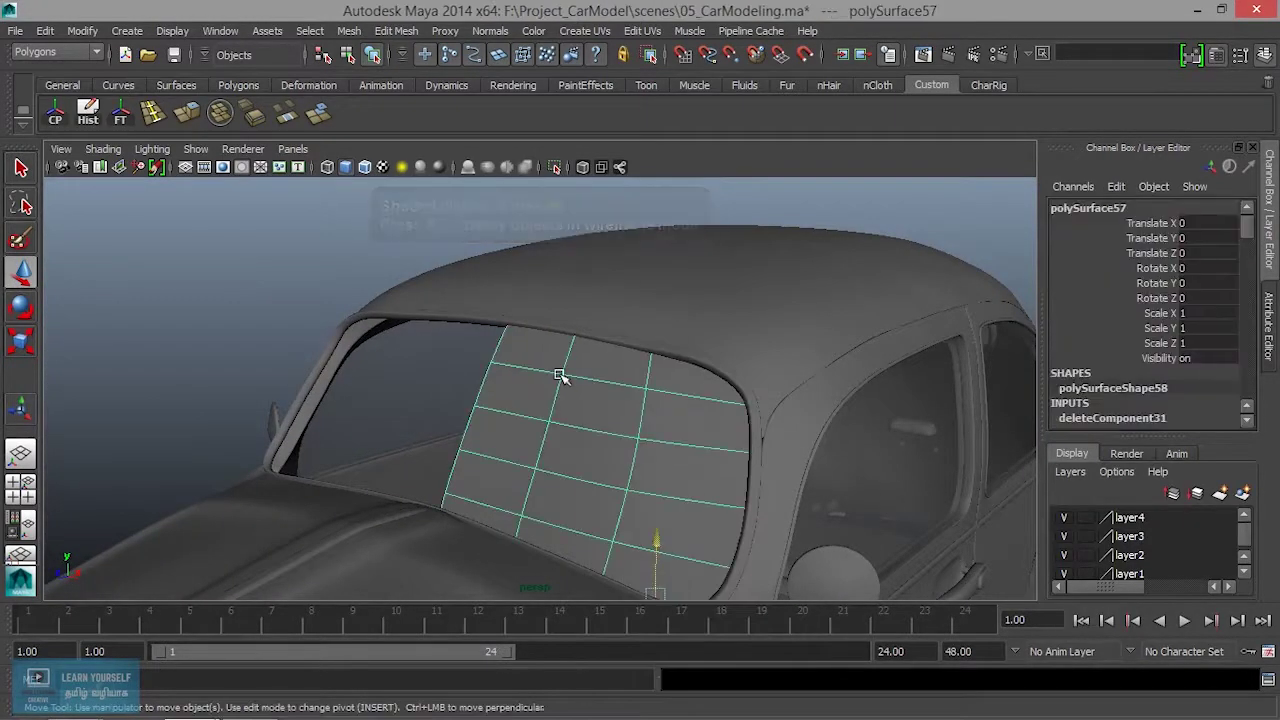
Apply Mesh > Mirror Geometry to the half panel and orbit to check the full windshield
{"action": "left_click", "coordinate": [348, 31]}
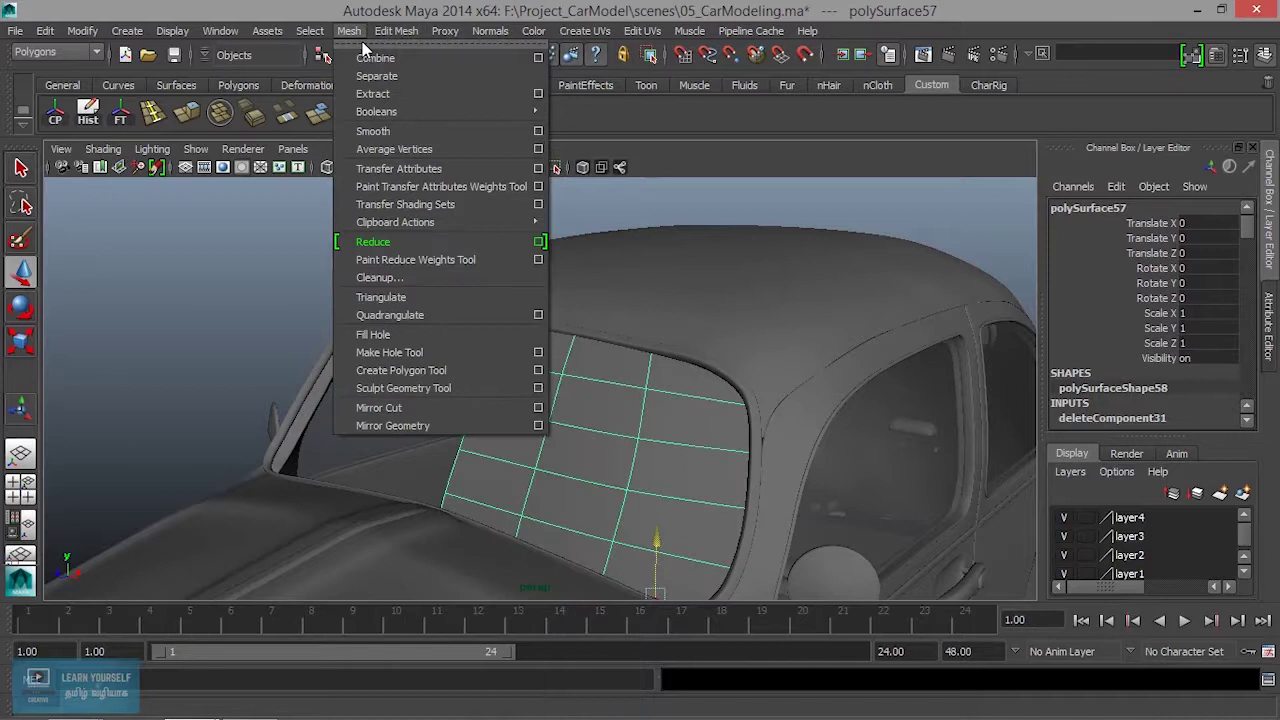
{"action": "left_click", "coordinate": [407, 426]}
{"action": "left_click", "coordinate": [214, 363]}
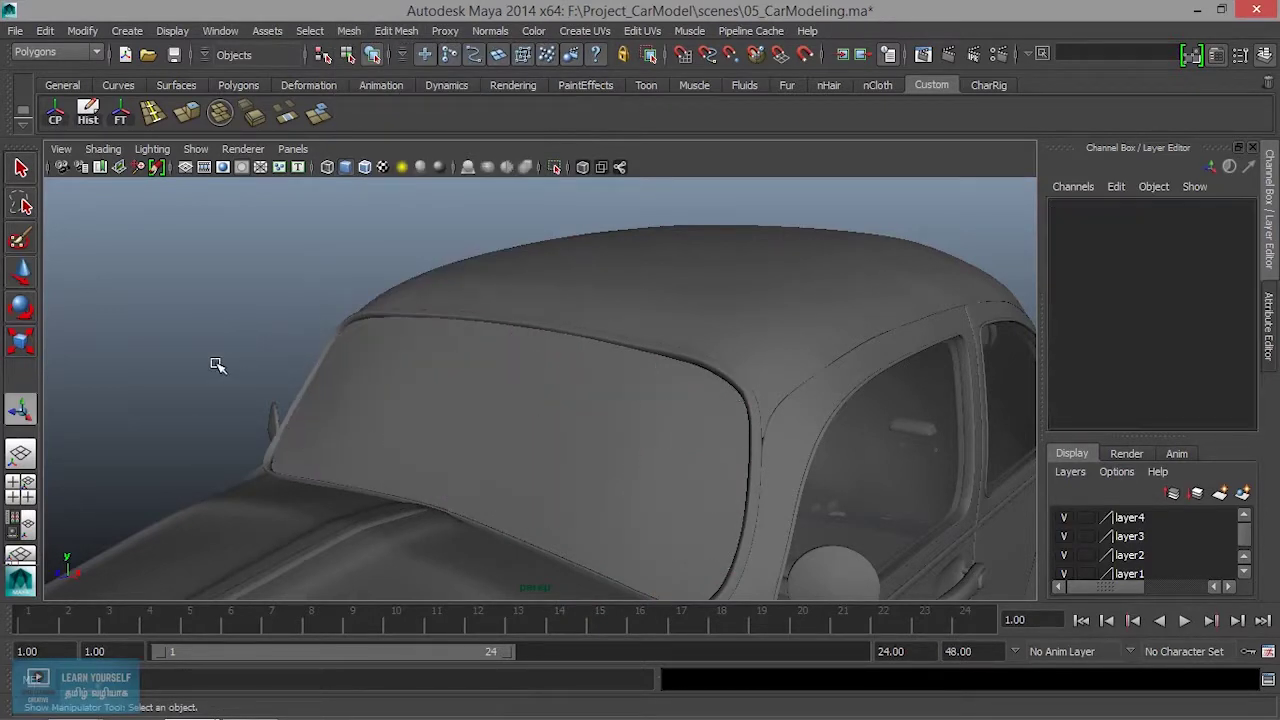
{"action": "left_click_drag", "start_coordinate": [214, 363], "coordinate": [434, 380], "text": "alt"}
{"action": "mouse_move", "coordinate": [534, 331]}
{"action": "left_mouse_down", "text": "alt"}
{"action": "mouse_move", "coordinate": [768, 309]}
{"action": "mouse_move", "coordinate": [803, 329]}
{"action": "mouse_move", "coordinate": [418, 330]}
{"action": "mouse_move", "coordinate": [583, 409]}
{"action": "mouse_move", "coordinate": [506, 386]}
{"action": "mouse_move", "coordinate": [434, 411]}
{"action": "mouse_move", "coordinate": [526, 417]}
{"action": "mouse_move", "coordinate": [483, 415]}
{"action": "mouse_move", "coordinate": [523, 429]}
{"action": "mouse_move", "coordinate": [558, 280]}
{"action": "left_mouse_up", "text": "alt"}
{"action": "left_click", "coordinate": [457, 397]}
{"action": "mouse_move", "coordinate": [528, 413]}
{"action": "left_mouse_down", "text": "alt"}
{"action": "mouse_move", "coordinate": [429, 417]}
{"action": "mouse_move", "coordinate": [625, 428]}
{"action": "left_mouse_up", "text": "alt"}
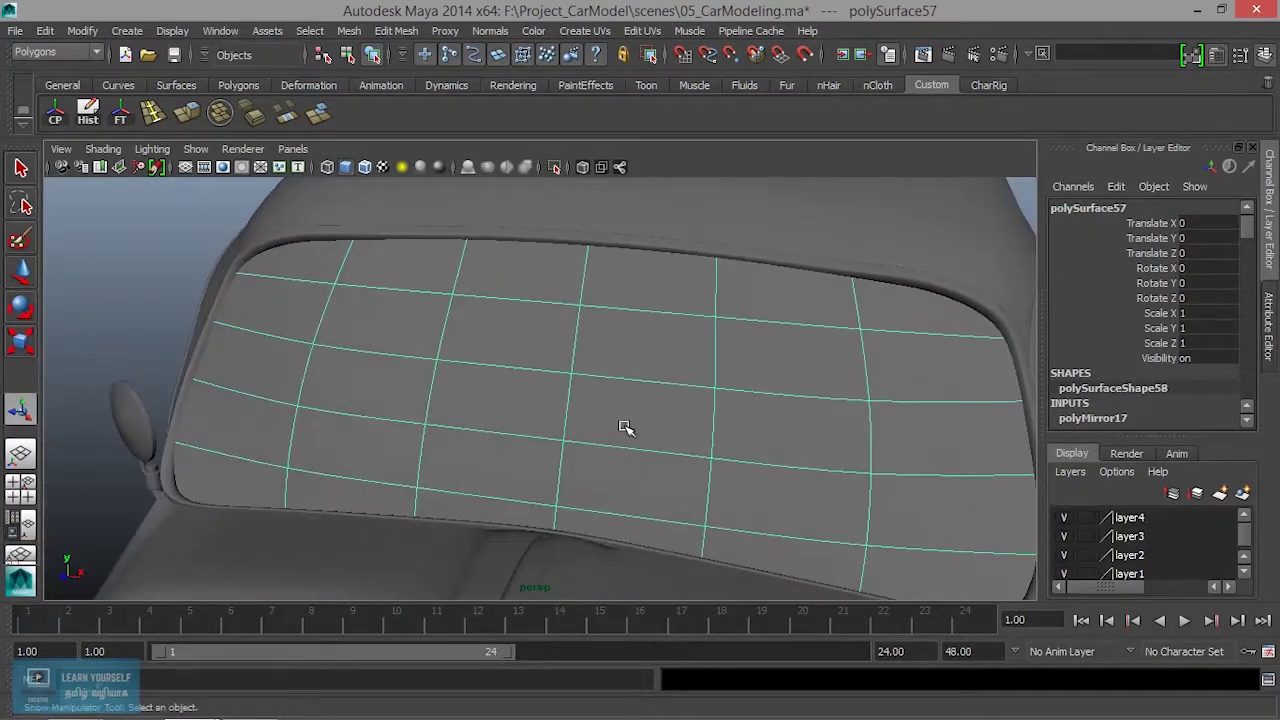
{"action": "left_click", "coordinate": [349, 30]}
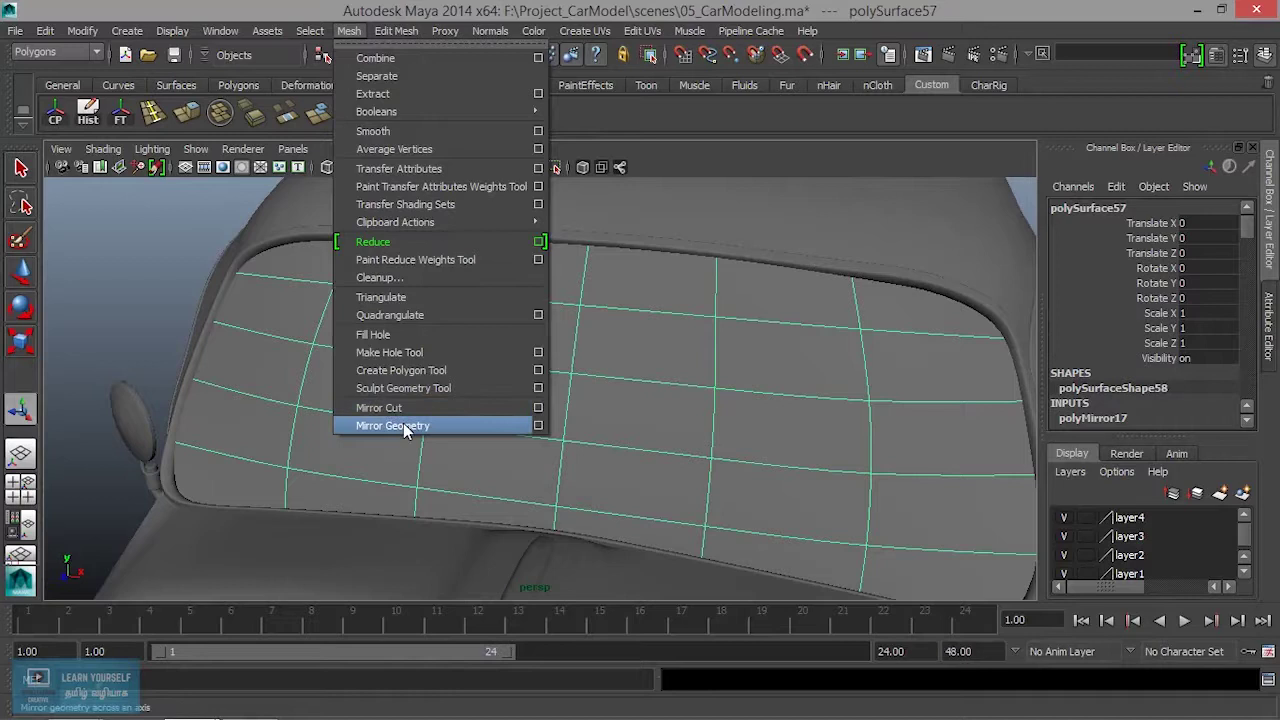
Set the Sculpt Geometry Tool to Pull and stroke across the middle of the windshield
{"action": "left_click", "coordinate": [410, 389]}
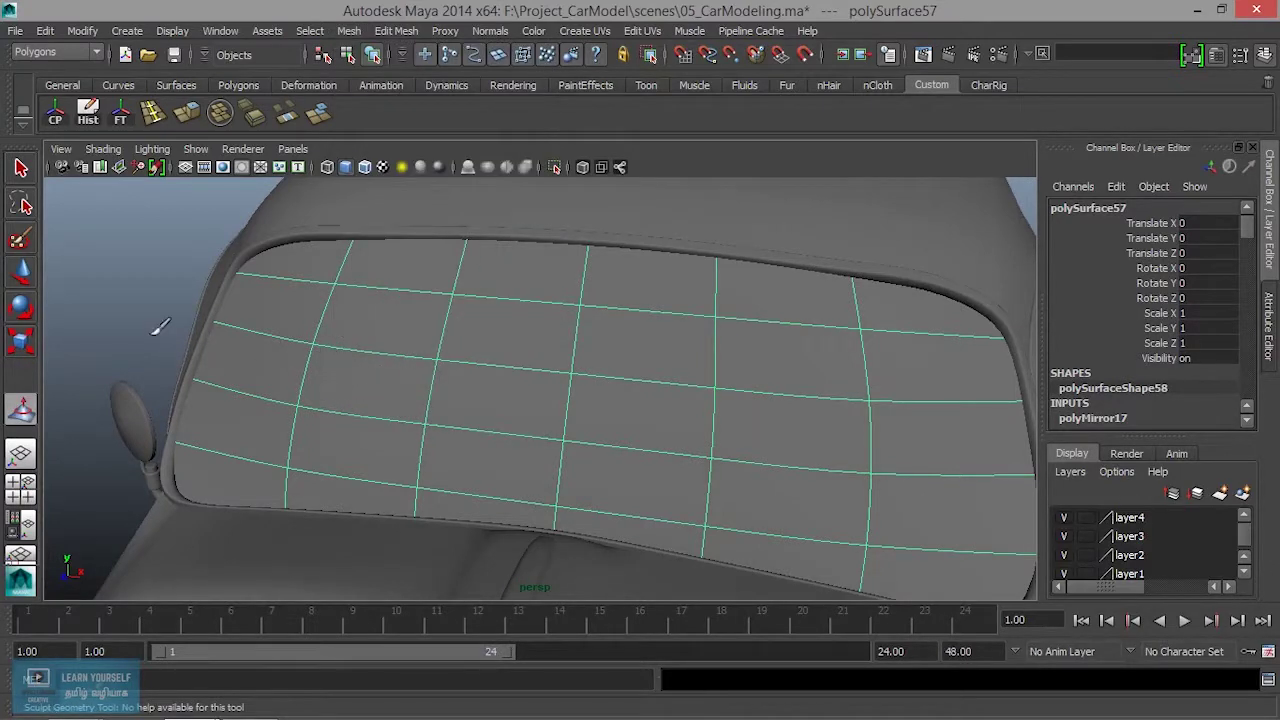
{"action": "double_click", "coordinate": [24, 416]}
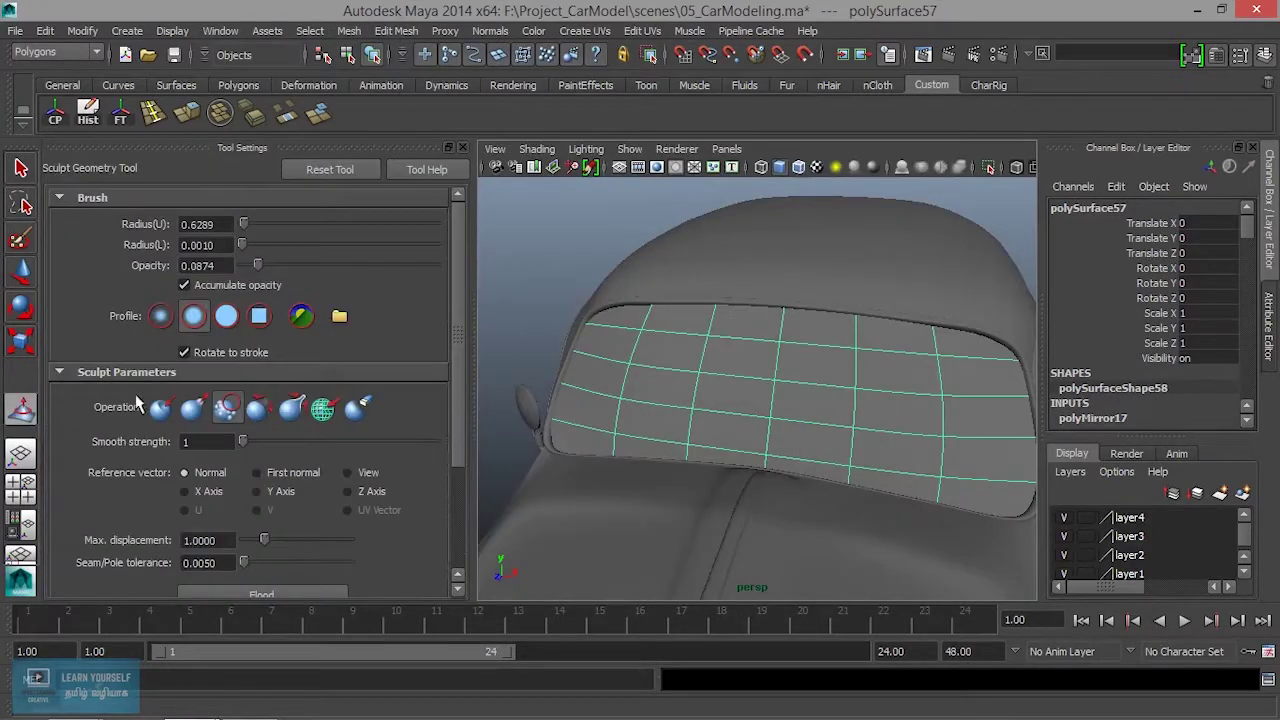
{"action": "left_click", "coordinate": [194, 412]}
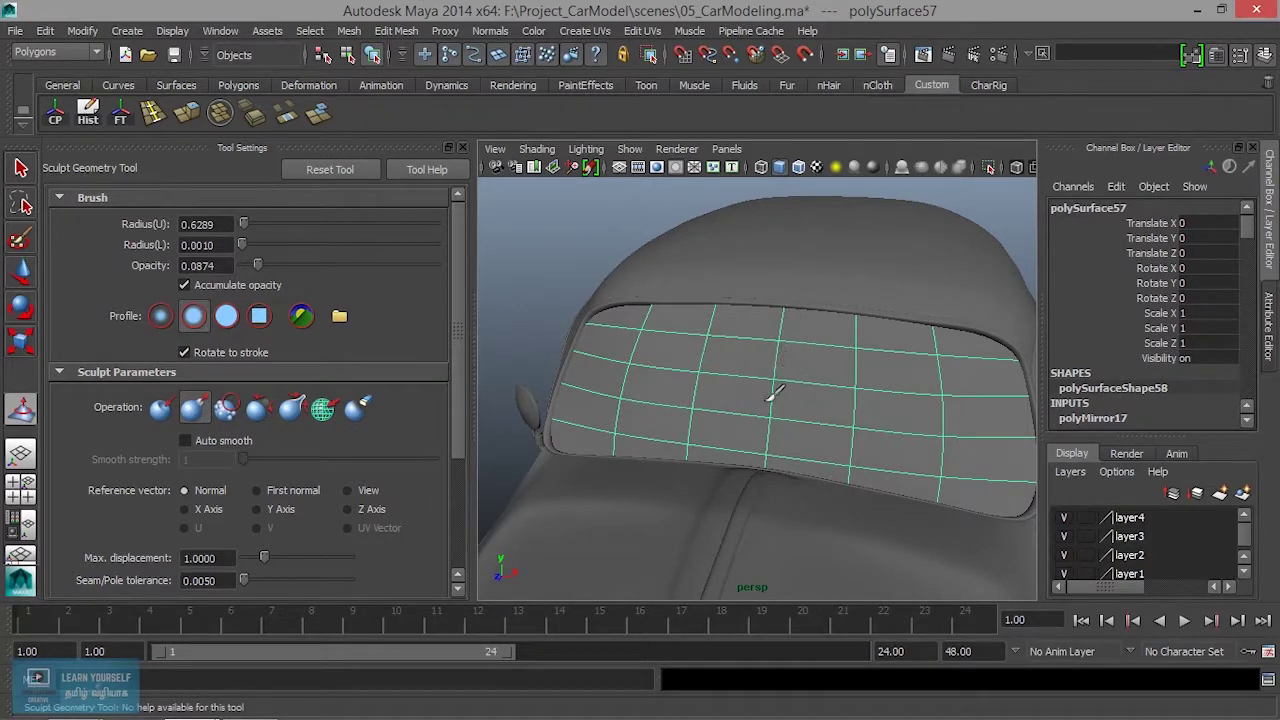
{"action": "mouse_move", "coordinate": [770, 462]}
{"action": "left_mouse_down", "text": "alt"}
{"action": "mouse_move", "coordinate": [755, 422]}
{"action": "mouse_move", "coordinate": [808, 386]}
{"action": "left_mouse_up", "text": "alt"}
{"action": "left_click_drag", "start_coordinate": [792, 302], "coordinate": [760, 462]}
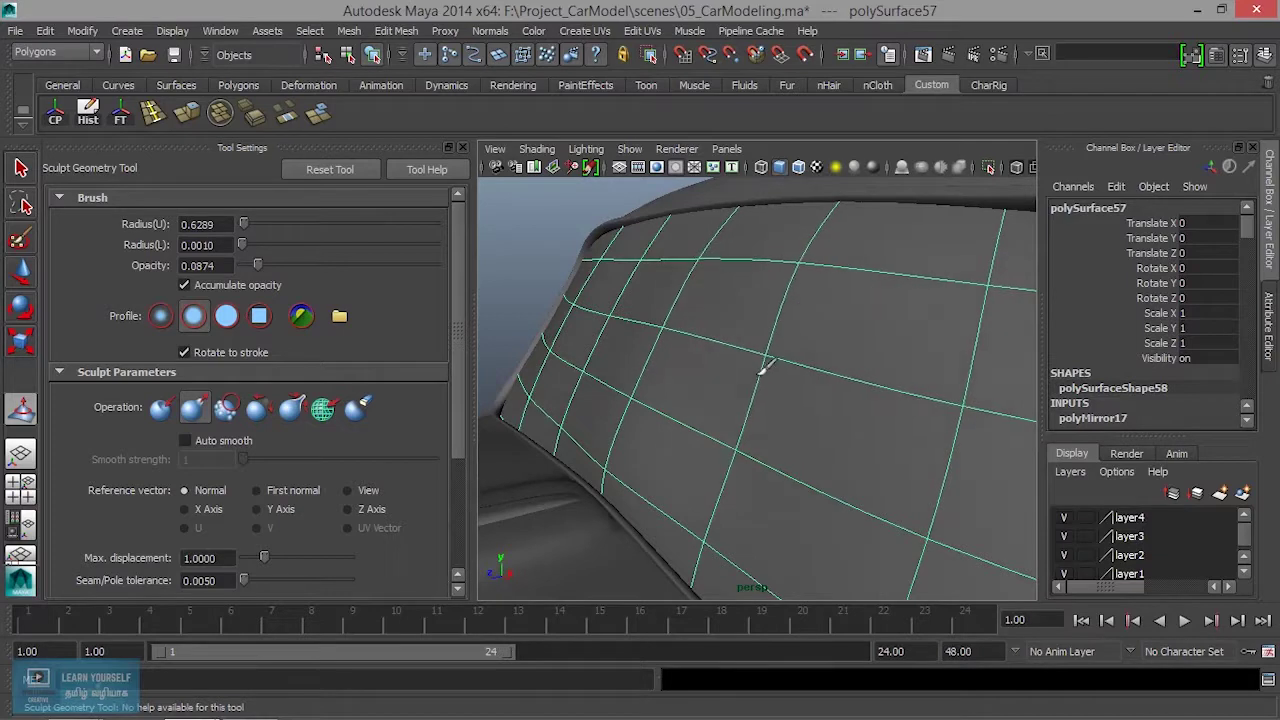
{"action": "scroll", "coordinate": [765, 445], "scroll_direction": "down", "scroll_amount": 5}
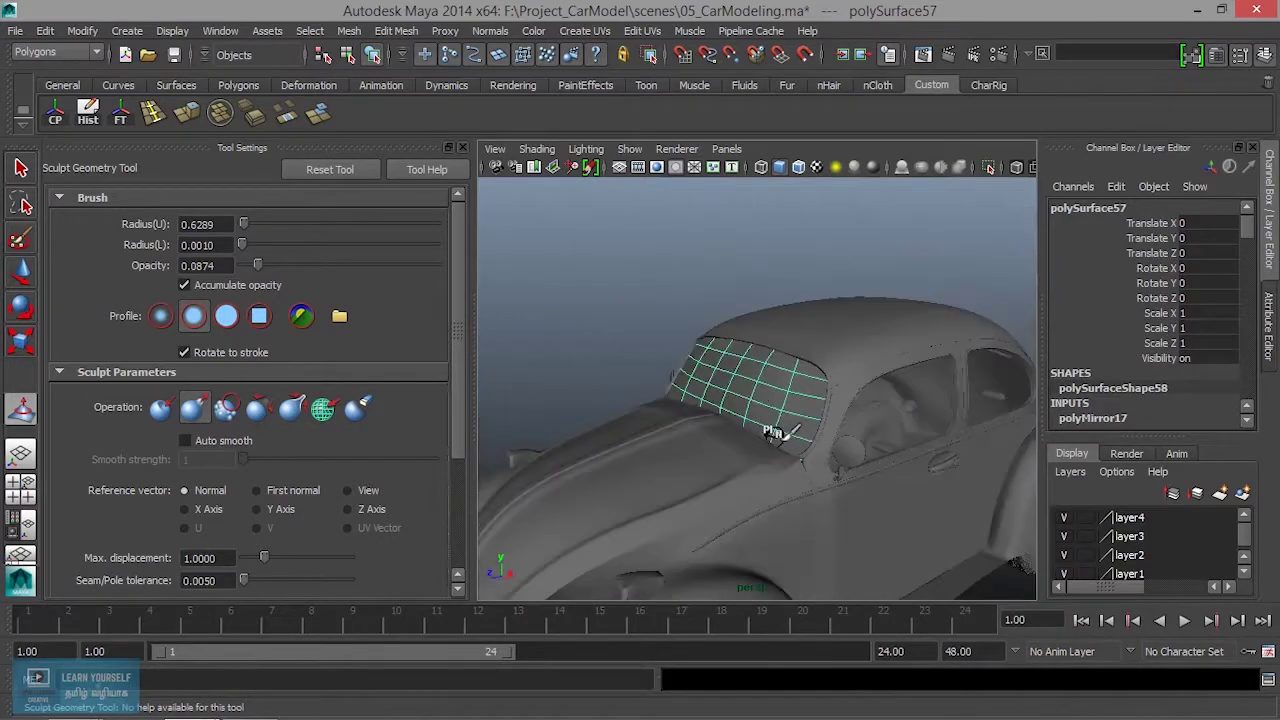
Undo the Pull sculpt stroke and orbit around to review the windshield
{"action": "left_click_drag", "start_coordinate": [771, 428], "coordinate": [763, 477], "text": "alt"}
{"action": "right_click_drag", "start_coordinate": [763, 477], "coordinate": [891, 517], "text": "alt"}
{"action": "left_click_drag", "start_coordinate": [891, 517], "coordinate": [847, 464], "text": "alt"}
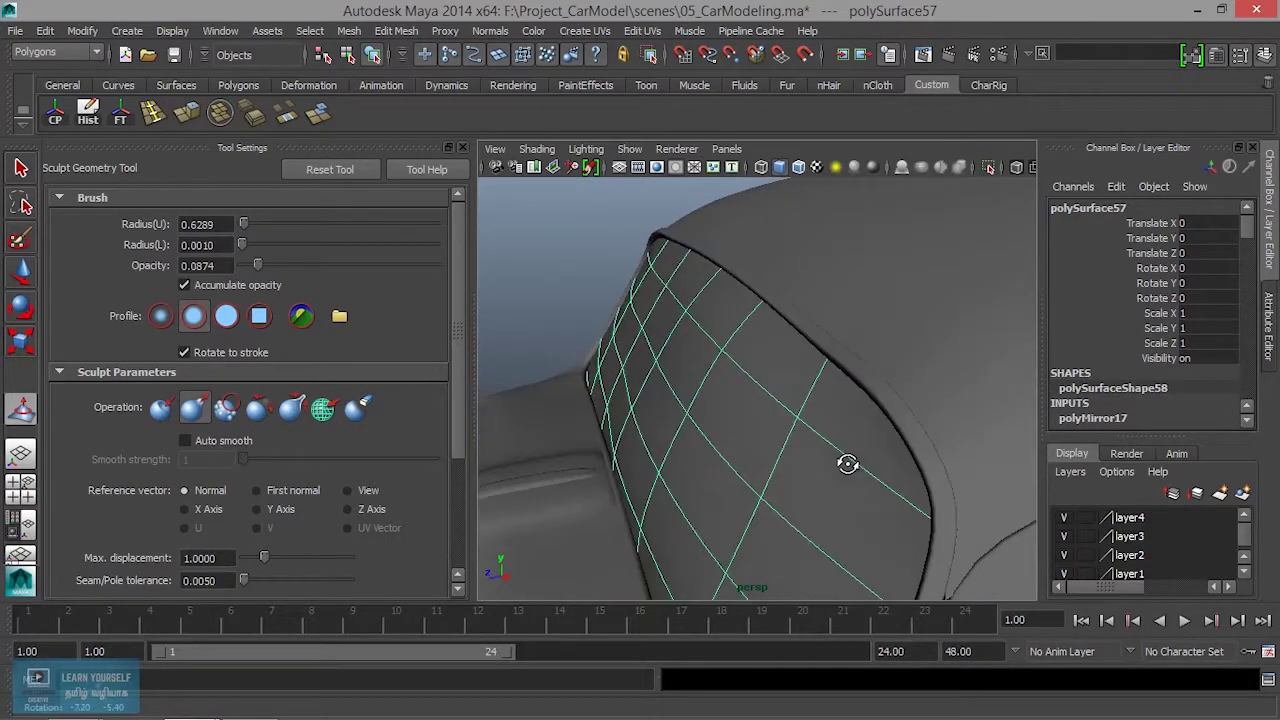
{"action": "key", "text": "ctrl+z"}
{"action": "scroll", "coordinate": [838, 433], "scroll_direction": "down", "scroll_amount": 5}
{"action": "mouse_move", "coordinate": [838, 433]}
{"action": "left_mouse_down", "text": "alt"}
{"action": "mouse_move", "coordinate": [900, 450]}
{"action": "mouse_move", "coordinate": [895, 362]}
{"action": "mouse_move", "coordinate": [771, 371]}
{"action": "left_mouse_up", "text": "alt"}
{"action": "scroll", "coordinate": [957, 463], "scroll_direction": "up", "scroll_amount": 5}
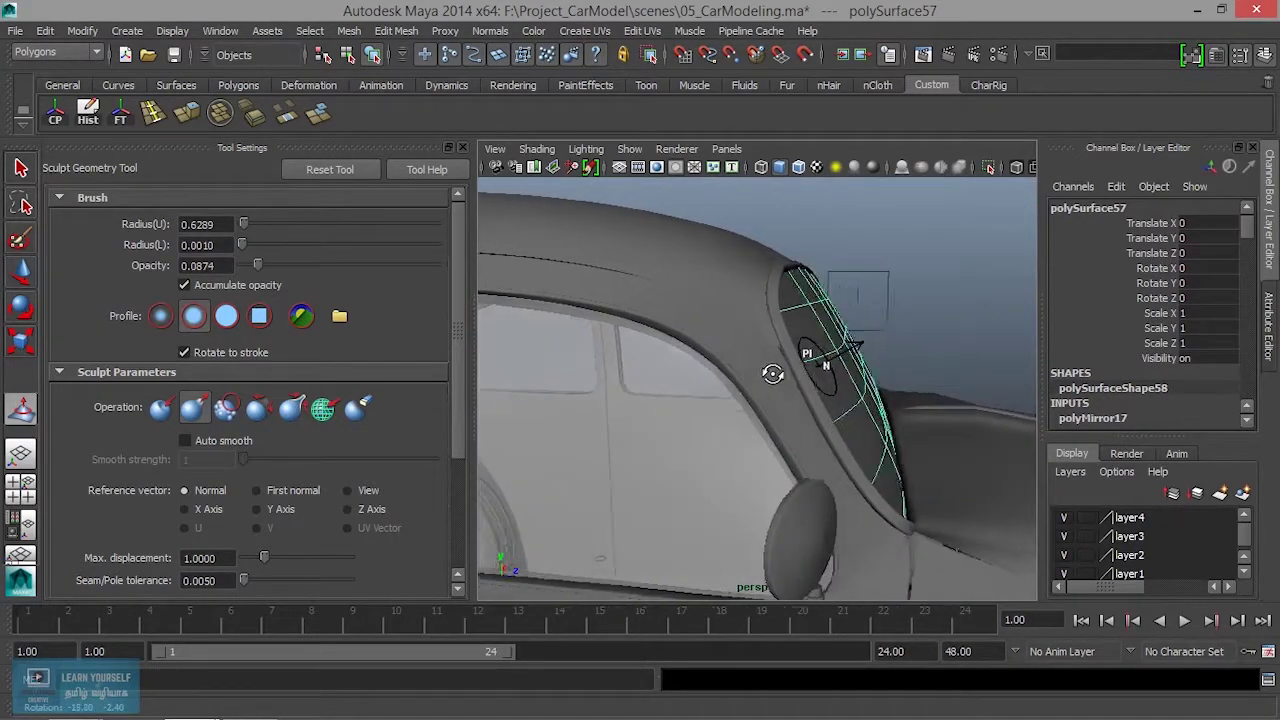
{"action": "middle_click_drag", "start_coordinate": [771, 371], "coordinate": [638, 360], "text": "alt"}
{"action": "mouse_move", "coordinate": [638, 360]}
{"action": "left_mouse_down", "text": "alt"}
{"action": "mouse_move", "coordinate": [737, 409]}
{"action": "mouse_move", "coordinate": [535, 415]}
{"action": "mouse_move", "coordinate": [737, 408]}
{"action": "mouse_move", "coordinate": [810, 390]}
{"action": "left_mouse_up", "text": "alt"}
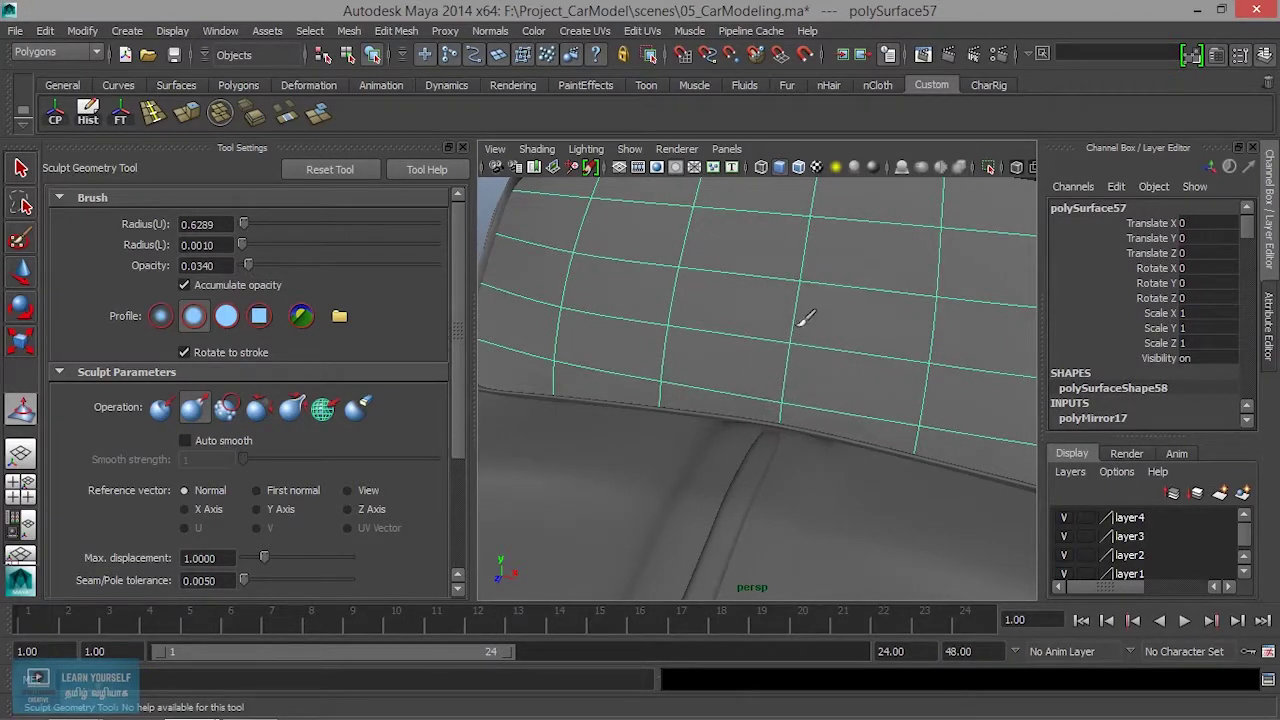
{"action": "scroll", "coordinate": [812, 202], "scroll_direction": "down", "scroll_amount": 5}
{"action": "mouse_move", "coordinate": [812, 202]}
{"action": "left_mouse_down", "text": "alt"}
{"action": "mouse_move", "coordinate": [746, 289]}
{"action": "mouse_move", "coordinate": [858, 412]}
{"action": "mouse_move", "coordinate": [802, 432]}
{"action": "mouse_move", "coordinate": [829, 457]}
{"action": "mouse_move", "coordinate": [800, 434]}
{"action": "mouse_move", "coordinate": [808, 451]}
{"action": "mouse_move", "coordinate": [840, 380]}
{"action": "left_mouse_up", "text": "alt"}
{"action": "scroll", "coordinate": [746, 289], "scroll_direction": "up", "scroll_amount": 5}
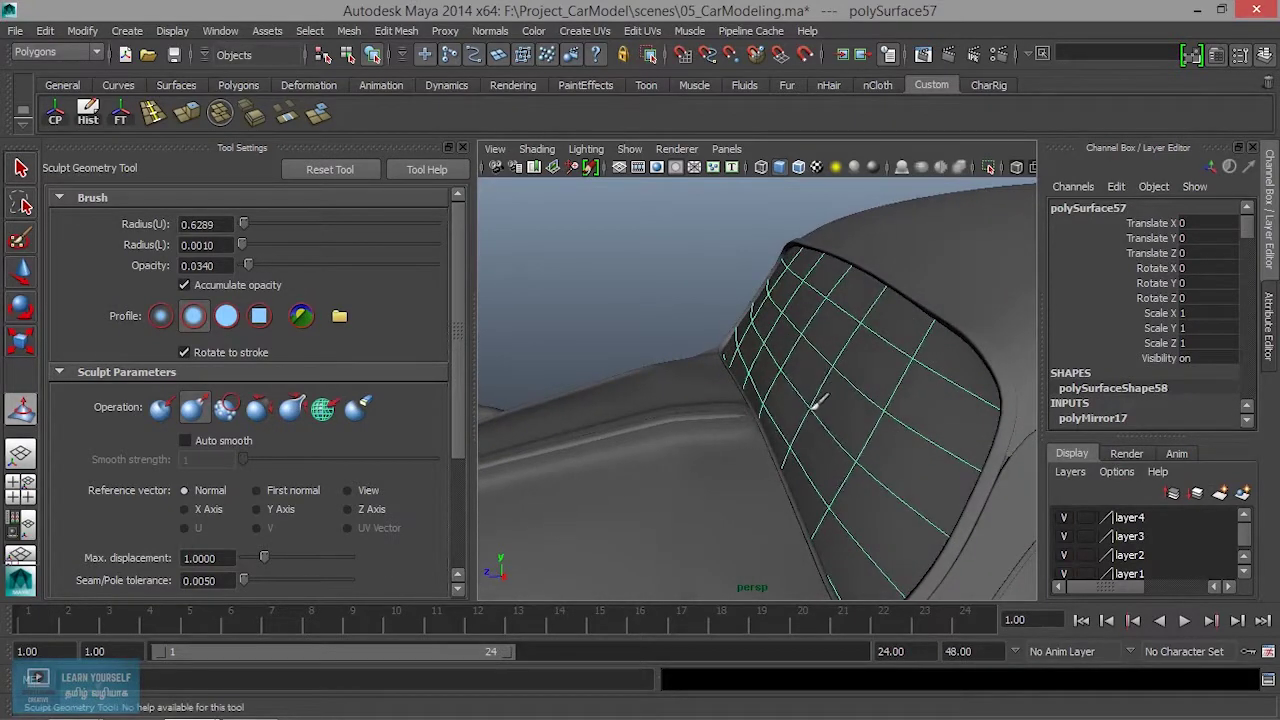
{"action": "mouse_move", "coordinate": [795, 432]}
{"action": "left_mouse_down", "text": "alt"}
{"action": "mouse_move", "coordinate": [837, 437]}
{"action": "mouse_move", "coordinate": [809, 443]}
{"action": "mouse_move", "coordinate": [757, 402]}
{"action": "left_mouse_up", "text": "alt"}
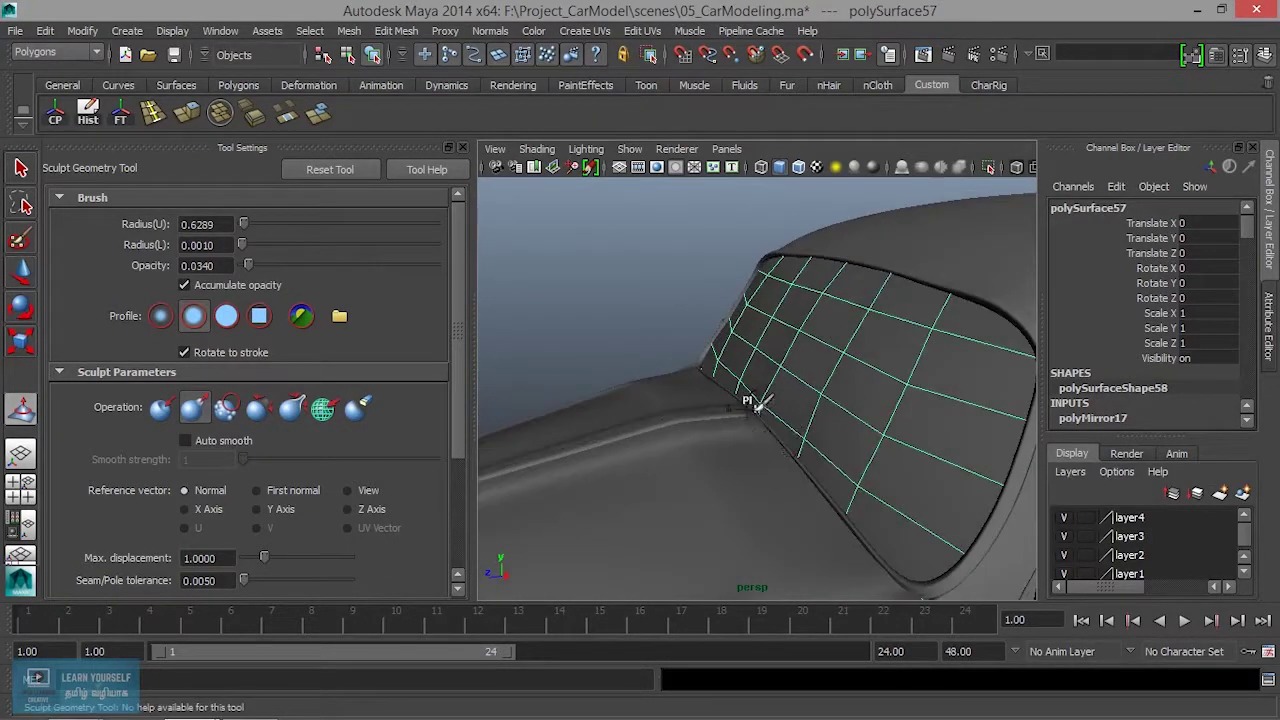
Switch the brush to Smooth at 0.0340 opacity and smooth the windshield surface
{"action": "left_click", "coordinate": [228, 408]}
{"action": "left_click_drag", "start_coordinate": [591, 434], "coordinate": [775, 405], "text": "alt"}
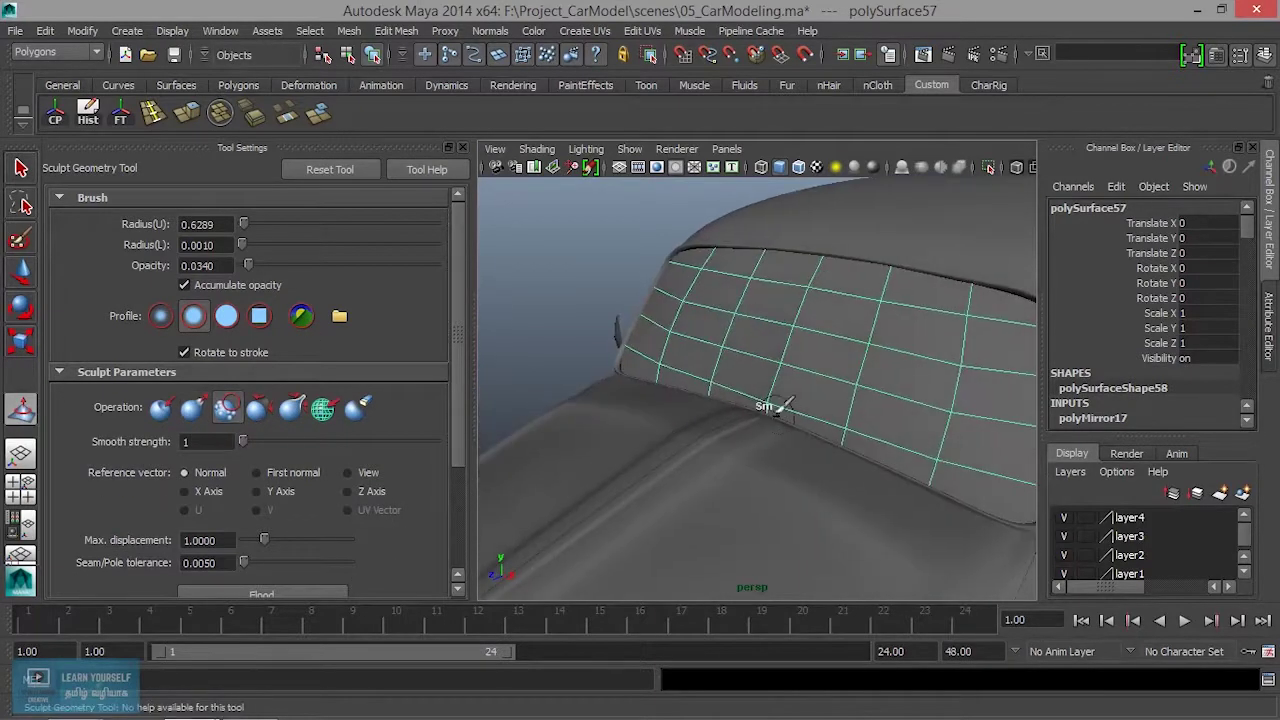
{"action": "mouse_move", "coordinate": [826, 272]}
{"action": "left_mouse_down", "text": "alt"}
{"action": "mouse_move", "coordinate": [789, 320]}
{"action": "mouse_move", "coordinate": [880, 345]}
{"action": "left_mouse_up", "text": "alt"}
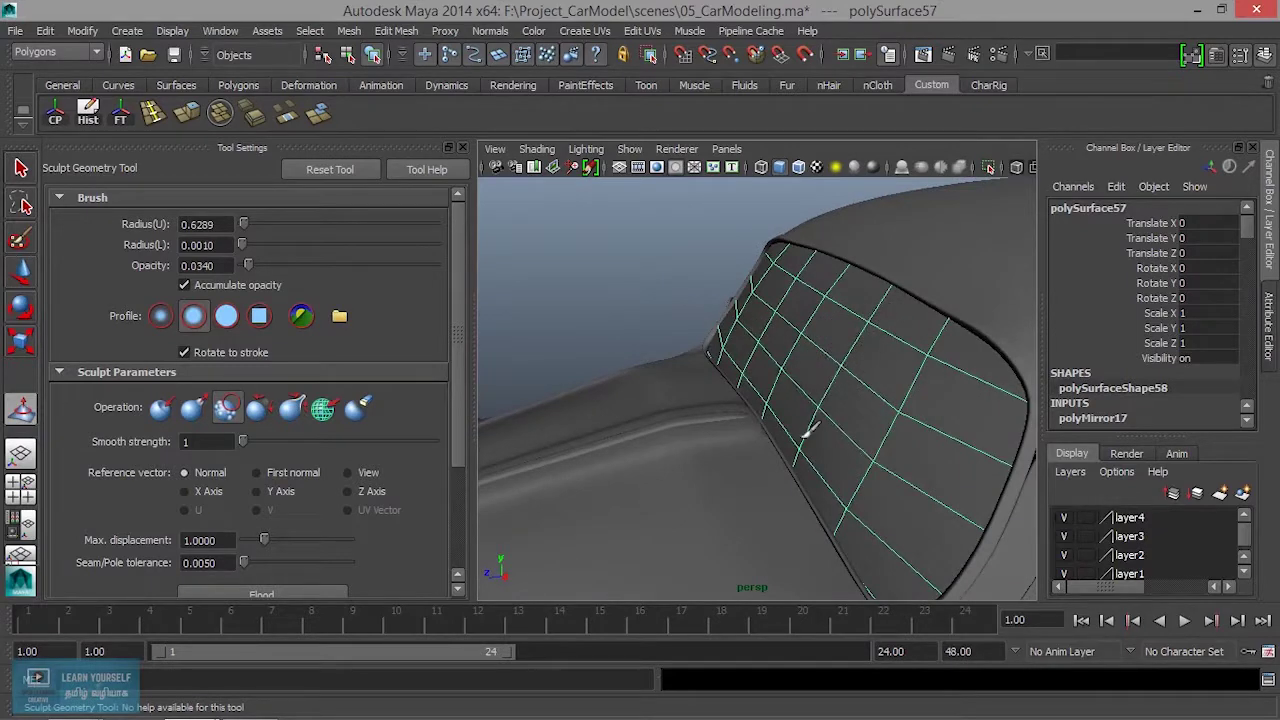
{"action": "left_click_drag", "start_coordinate": [826, 470], "coordinate": [962, 420], "text": "alt"}
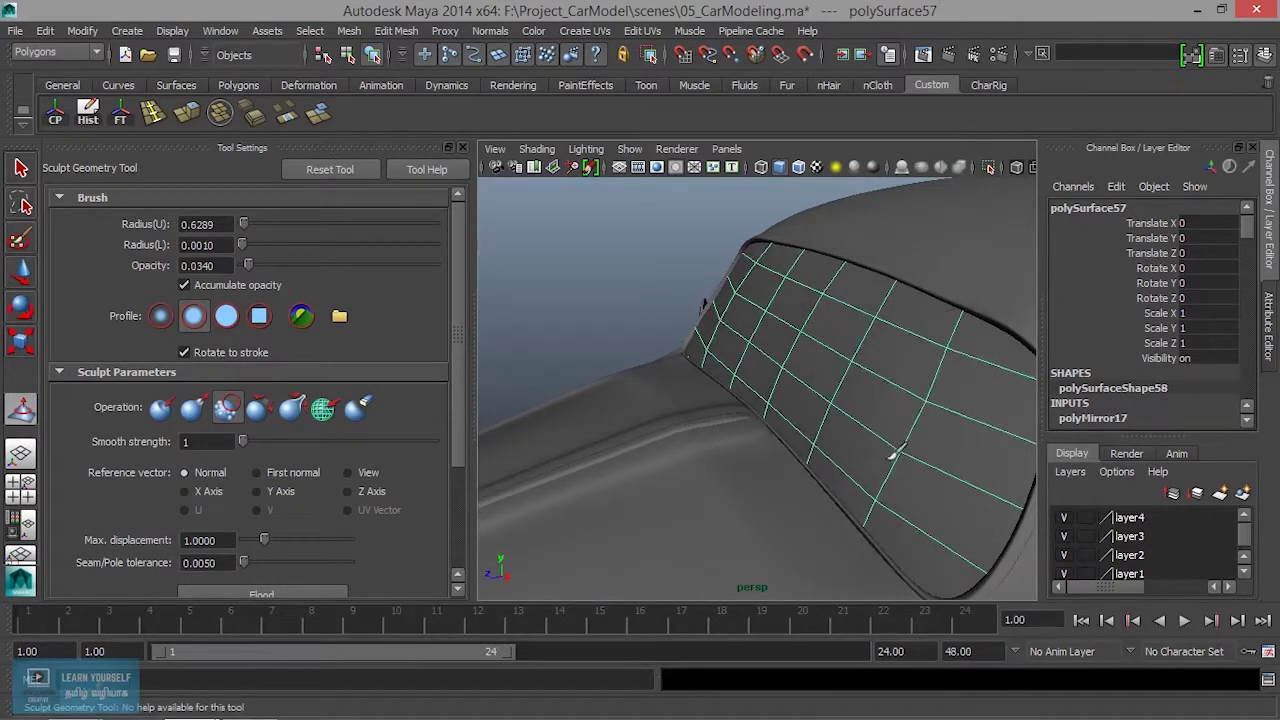
{"action": "mouse_move", "coordinate": [881, 518]}
{"action": "left_mouse_down", "text": "alt"}
{"action": "mouse_move", "coordinate": [766, 503]}
{"action": "mouse_move", "coordinate": [880, 523]}
{"action": "mouse_move", "coordinate": [866, 506]}
{"action": "mouse_move", "coordinate": [937, 484]}
{"action": "mouse_move", "coordinate": [1029, 480]}
{"action": "mouse_move", "coordinate": [763, 451]}
{"action": "mouse_move", "coordinate": [609, 475]}
{"action": "left_mouse_up", "text": "alt"}
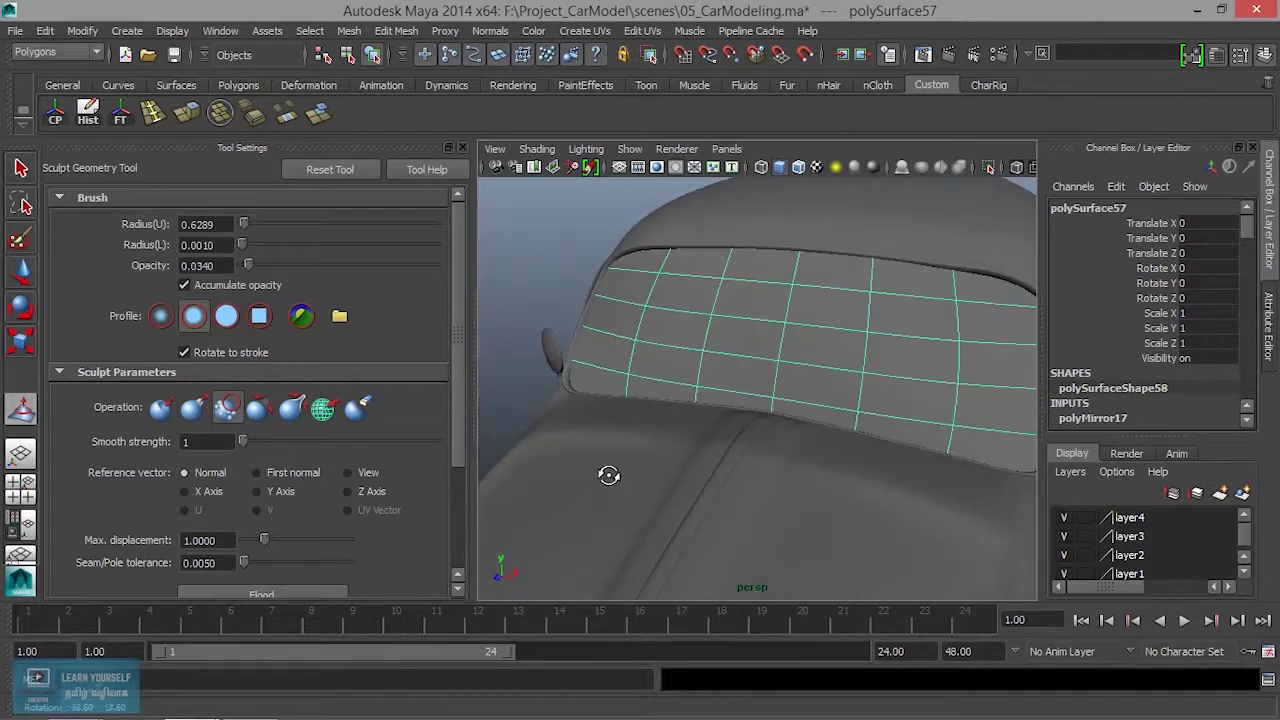
{"action": "mouse_move", "coordinate": [673, 416]}
{"action": "left_mouse_down", "text": "alt"}
{"action": "mouse_move", "coordinate": [814, 434]}
{"action": "mouse_move", "coordinate": [820, 420]}
{"action": "mouse_move", "coordinate": [736, 374]}
{"action": "mouse_move", "coordinate": [749, 409]}
{"action": "mouse_move", "coordinate": [911, 409]}
{"action": "mouse_move", "coordinate": [840, 408]}
{"action": "mouse_move", "coordinate": [737, 363]}
{"action": "left_mouse_up", "text": "alt"}
Return to the Select Tool, deselect the windshield and inspect it from the side
{"action": "key", "text": "q"}
{"action": "right_click_drag", "start_coordinate": [697, 317], "coordinate": [738, 303]}
{"action": "right_click_drag", "start_coordinate": [758, 413], "coordinate": [841, 333], "text": "alt"}
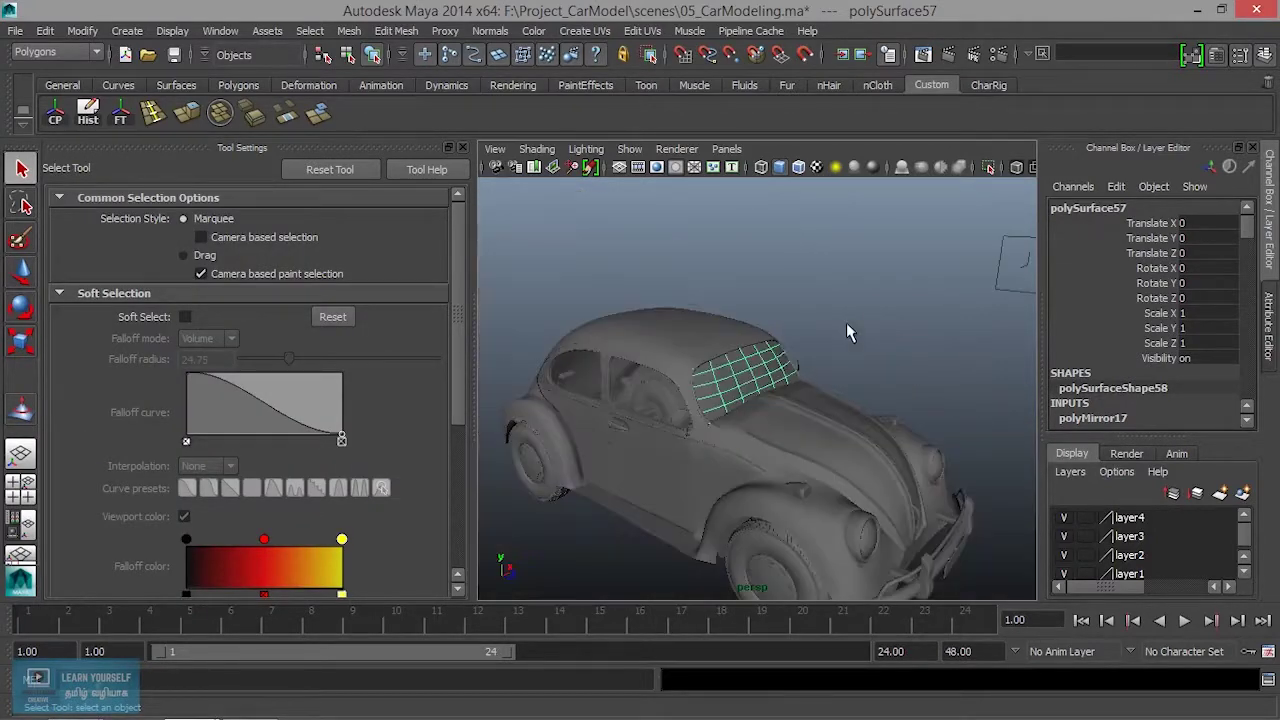
{"action": "left_click", "coordinate": [804, 374]}
{"action": "mouse_move", "coordinate": [804, 374]}
{"action": "right_mouse_down", "text": "alt"}
{"action": "mouse_move", "coordinate": [817, 374]}
{"action": "mouse_move", "coordinate": [663, 385]}
{"action": "right_mouse_up", "text": "alt"}
{"action": "right_click_drag", "start_coordinate": [780, 310], "coordinate": [780, 690]}
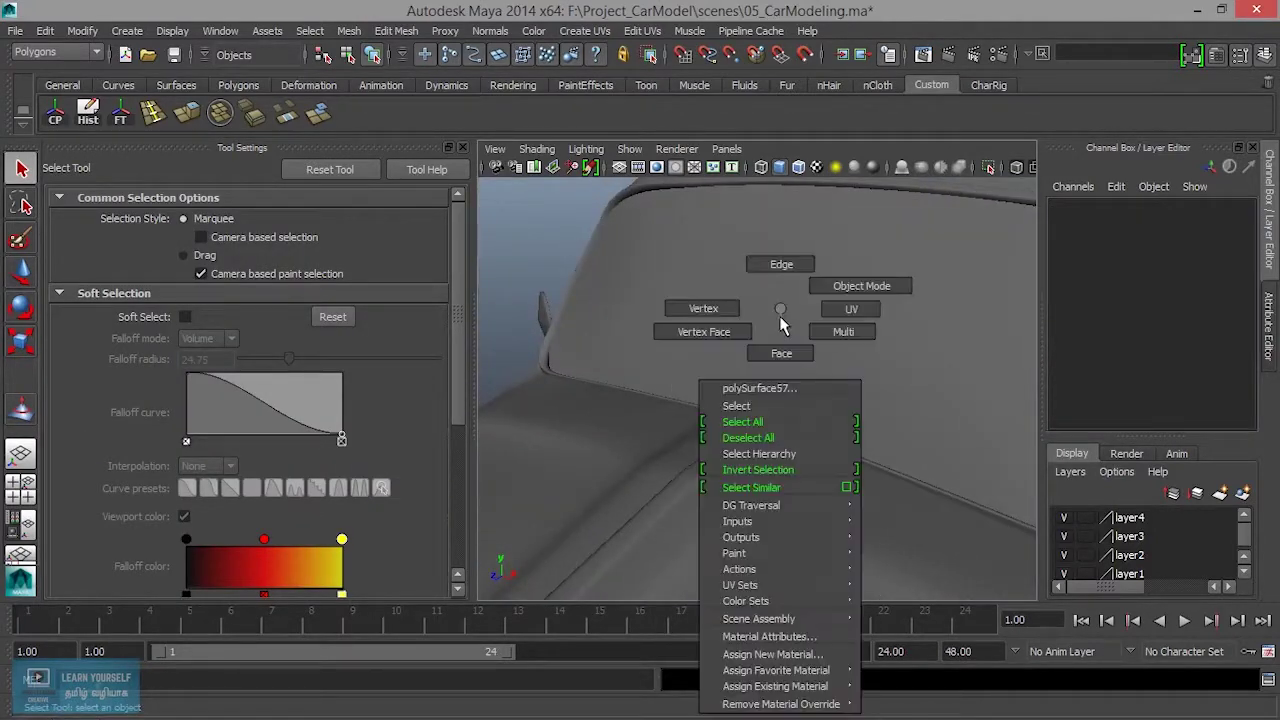
{"action": "mouse_move", "coordinate": [873, 690]}
{"action": "right_mouse_down", "text": "alt"}
{"action": "mouse_move", "coordinate": [839, 536]}
{"action": "mouse_move", "coordinate": [954, 503]}
{"action": "right_mouse_up", "text": "alt"}
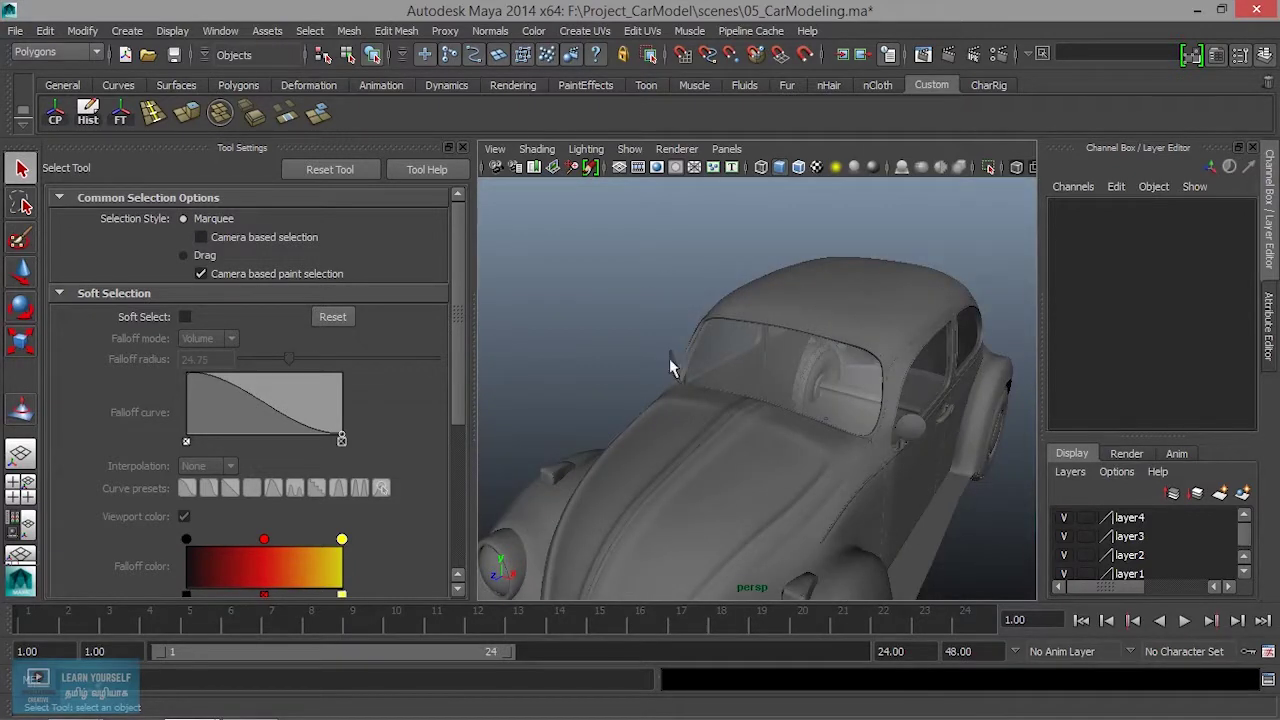
{"action": "left_click_drag", "start_coordinate": [669, 366], "coordinate": [874, 309], "text": "alt"}
{"action": "mouse_move", "coordinate": [812, 351]}
{"action": "left_mouse_down", "text": "alt"}
{"action": "mouse_move", "coordinate": [871, 400]}
{"action": "mouse_move", "coordinate": [610, 422]}
{"action": "left_mouse_up", "text": "alt"}
{"action": "right_click_drag", "start_coordinate": [550, 412], "coordinate": [510, 340], "text": "alt"}
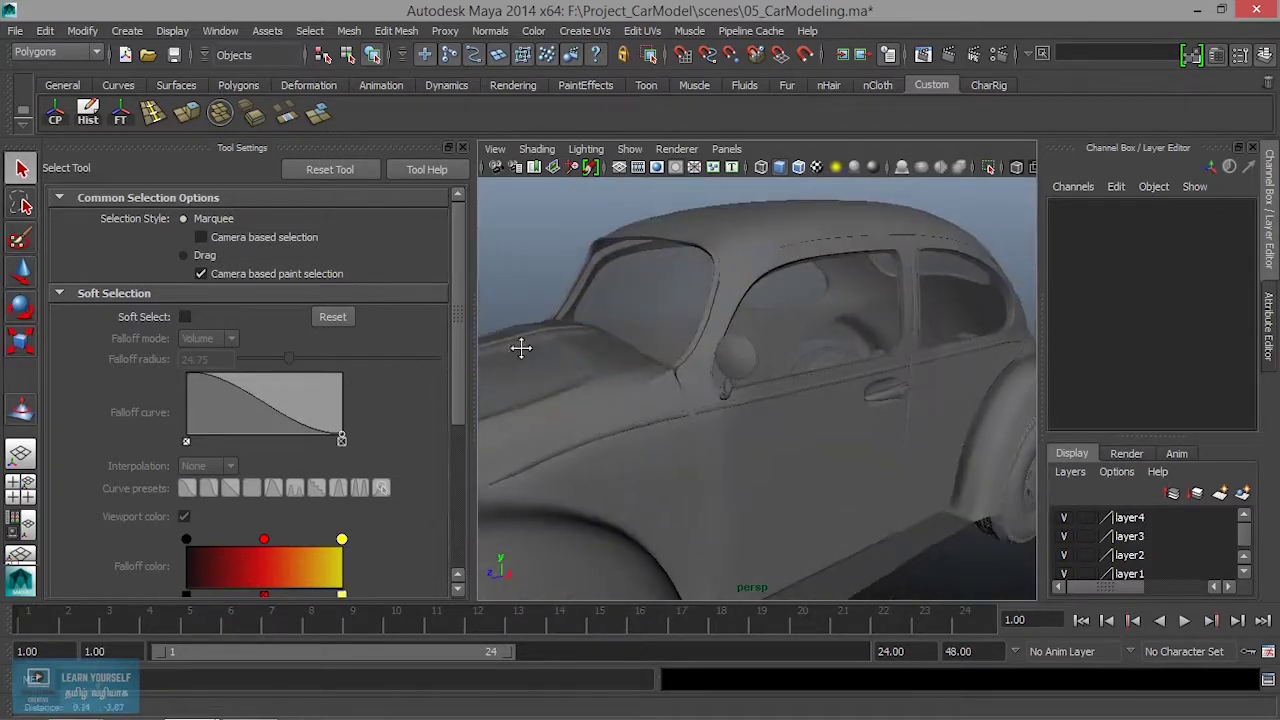
Close the sculpt Tool Settings, frame the whole car and orbit around it
{"action": "left_click", "coordinate": [452, 148]}
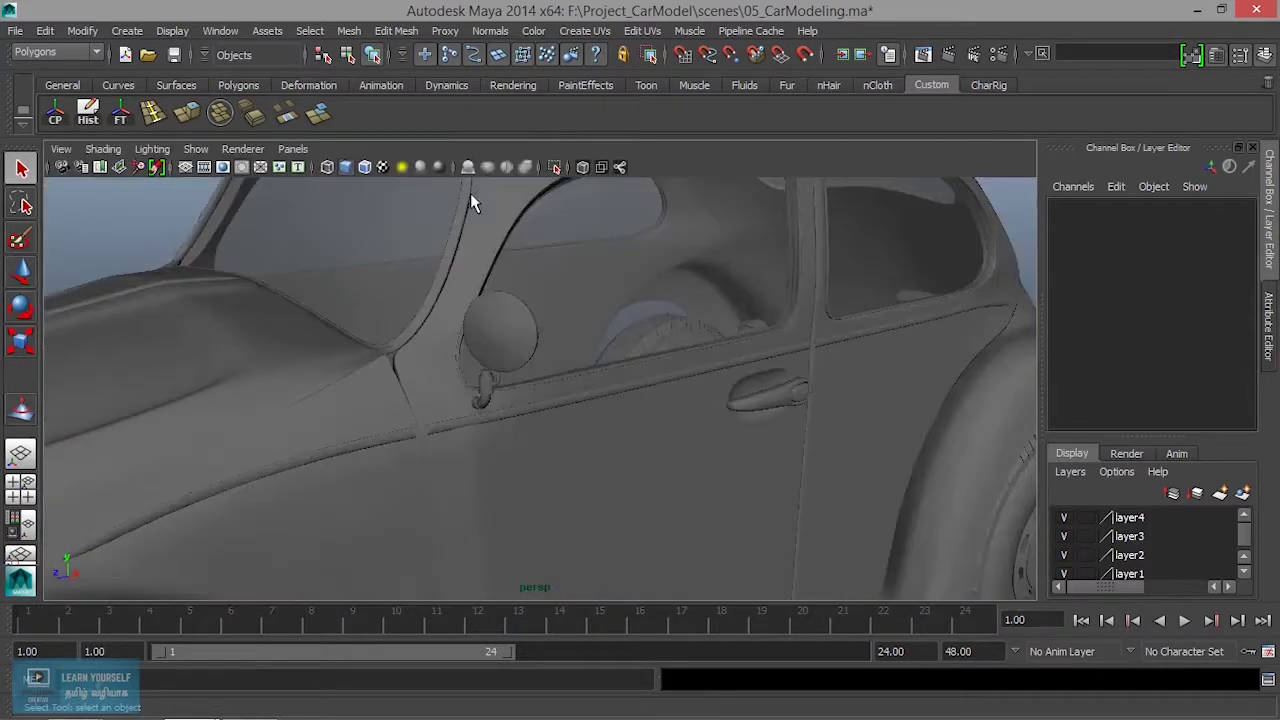
{"action": "key", "text": "a"}
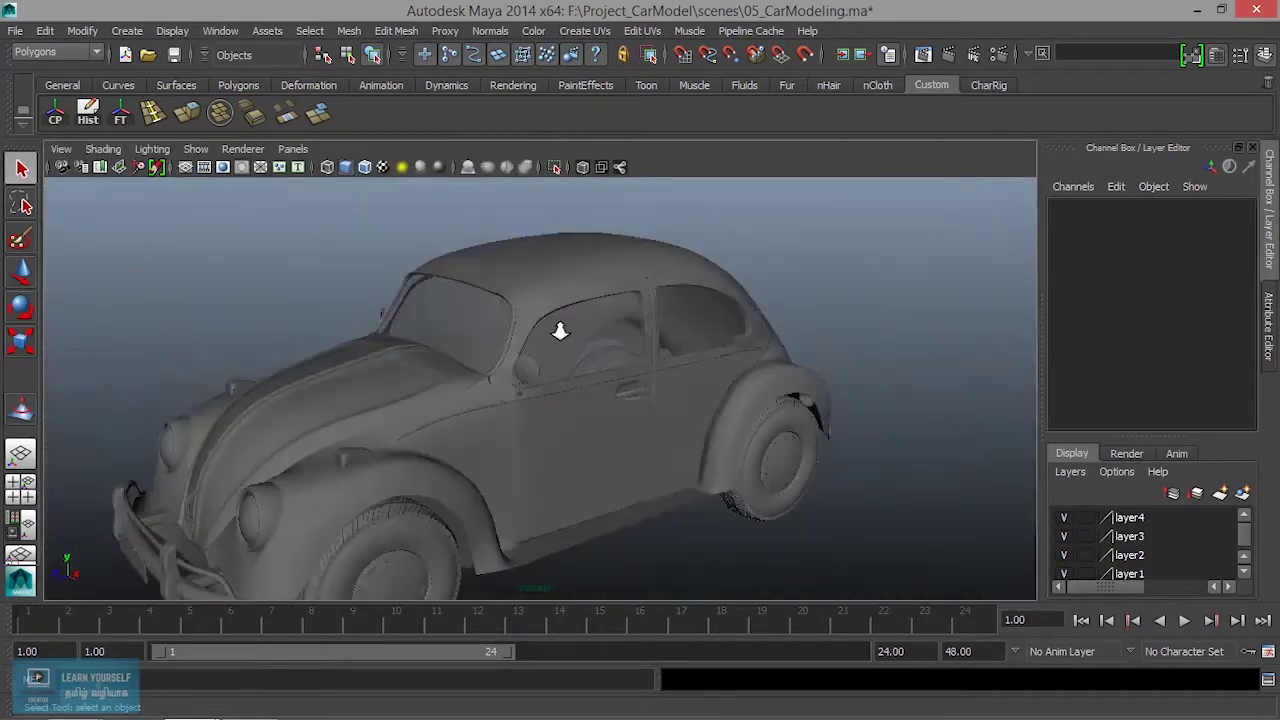
{"action": "mouse_move", "coordinate": [330, 290]}
{"action": "left_mouse_down", "text": "alt"}
{"action": "mouse_move", "coordinate": [414, 337]}
{"action": "mouse_move", "coordinate": [677, 337]}
{"action": "mouse_move", "coordinate": [660, 326]}
{"action": "mouse_move", "coordinate": [356, 323]}
{"action": "mouse_move", "coordinate": [400, 309]}
{"action": "mouse_move", "coordinate": [571, 371]}
{"action": "mouse_move", "coordinate": [677, 363]}
{"action": "mouse_move", "coordinate": [449, 354]}
{"action": "left_mouse_up", "text": "alt"}
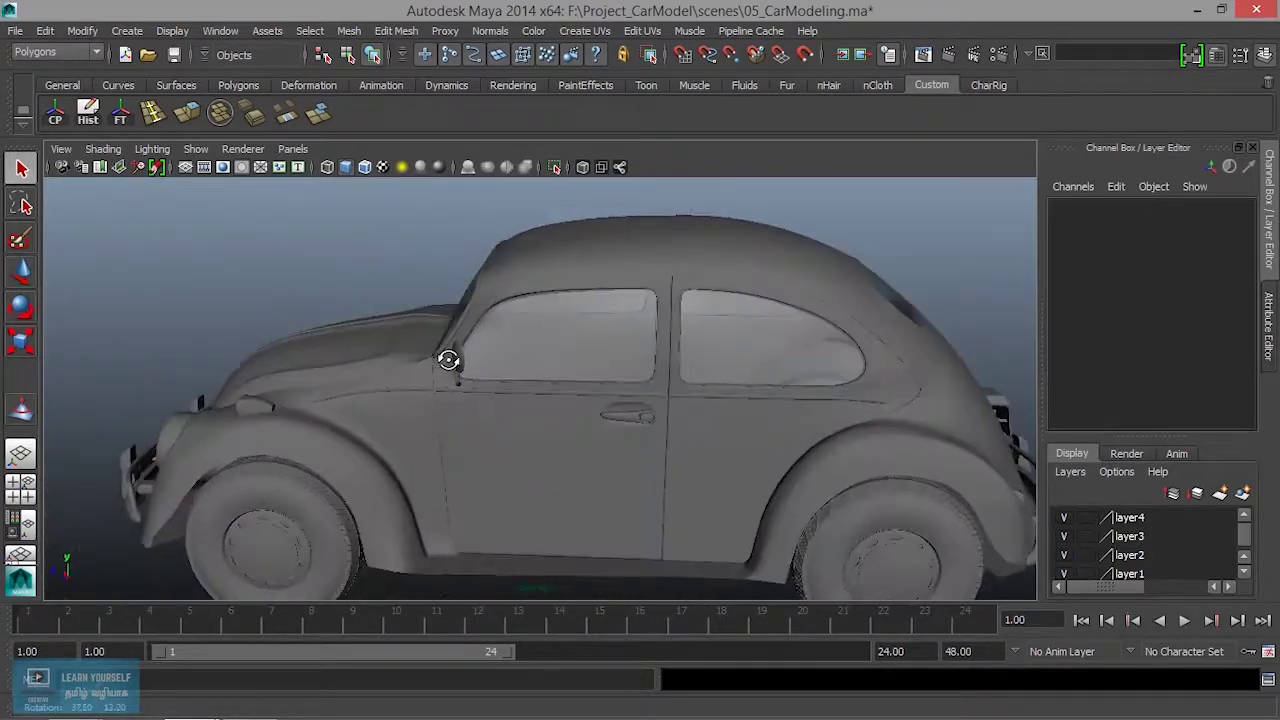
{"action": "mouse_move", "coordinate": [734, 451]}
{"action": "left_mouse_down", "text": "alt"}
{"action": "mouse_move", "coordinate": [703, 417]}
{"action": "mouse_move", "coordinate": [737, 396]}
{"action": "mouse_move", "coordinate": [780, 437]}
{"action": "mouse_move", "coordinate": [909, 380]}
{"action": "mouse_move", "coordinate": [354, 382]}
{"action": "left_mouse_up", "text": "alt"}
{"action": "mouse_move", "coordinate": [477, 441]}
{"action": "left_mouse_down", "text": "alt"}
{"action": "mouse_move", "coordinate": [389, 517]}
{"action": "mouse_move", "coordinate": [563, 567]}
{"action": "mouse_move", "coordinate": [583, 394]}
{"action": "mouse_move", "coordinate": [321, 416]}
{"action": "mouse_move", "coordinate": [369, 443]}
{"action": "mouse_move", "coordinate": [430, 420]}
{"action": "mouse_move", "coordinate": [453, 386]}
{"action": "mouse_move", "coordinate": [657, 471]}
{"action": "mouse_move", "coordinate": [680, 429]}
{"action": "left_mouse_up", "text": "alt"}
{"action": "left_click", "coordinate": [680, 429]}
{"action": "mouse_move", "coordinate": [666, 503]}
{"action": "left_mouse_down", "text": "alt"}
{"action": "mouse_move", "coordinate": [687, 488]}
{"action": "mouse_move", "coordinate": [520, 514]}
{"action": "mouse_move", "coordinate": [486, 543]}
{"action": "mouse_move", "coordinate": [521, 537]}
{"action": "left_mouse_up", "text": "alt"}
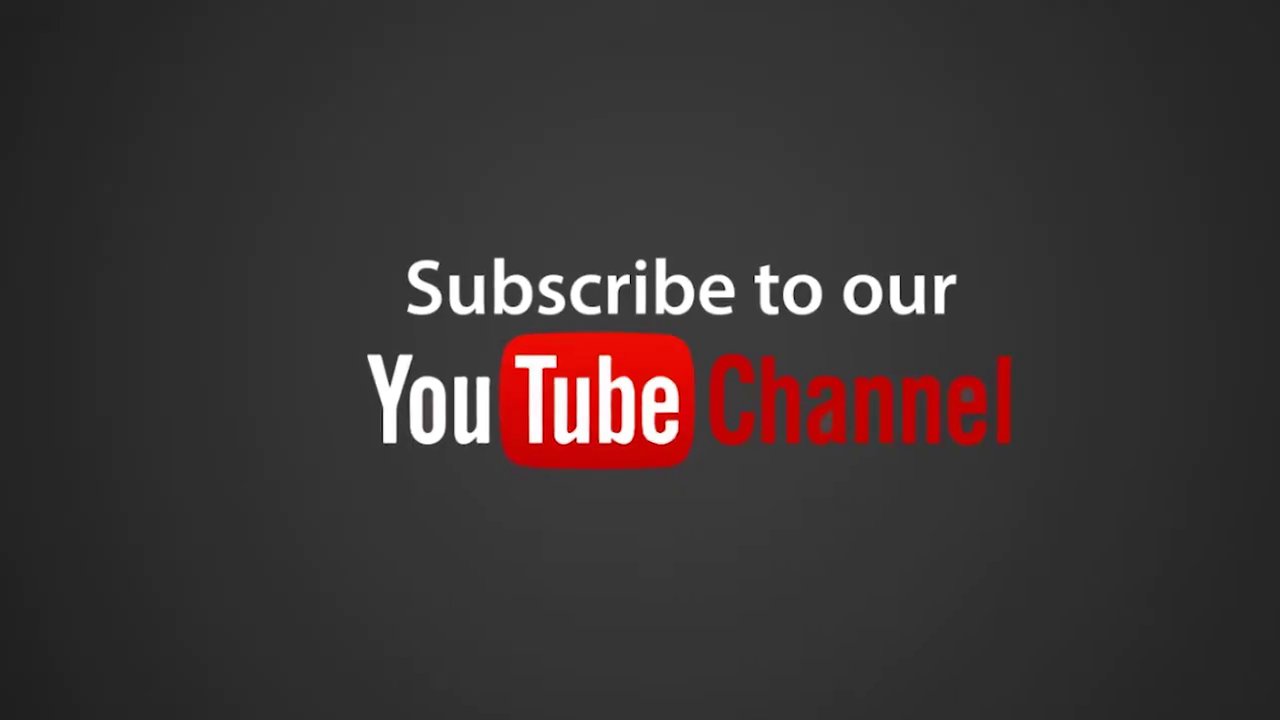